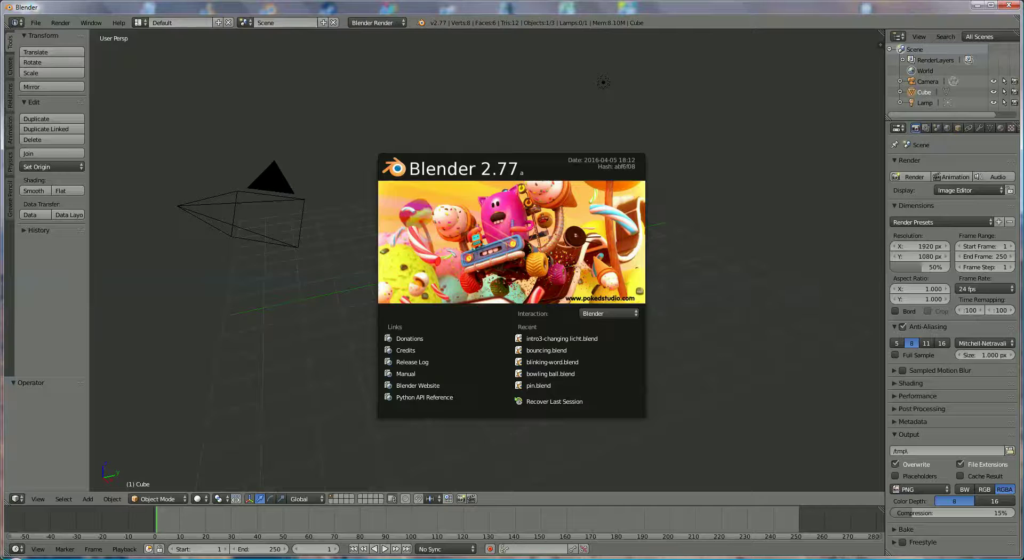
Delete the default cube from the scene
{"action": "left_click", "coordinate": [731, 275]}
{"action": "key", "text": "x"}
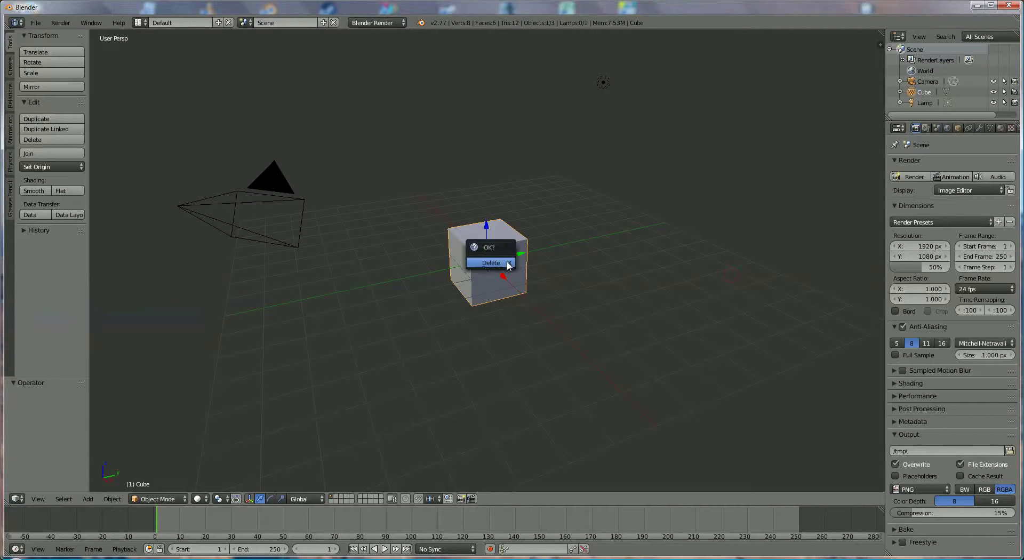
{"action": "left_click", "coordinate": [491, 263]}
Add a text object, replace its text with a capital B, and return to Object Mode
{"action": "left_click", "coordinate": [92, 498]}
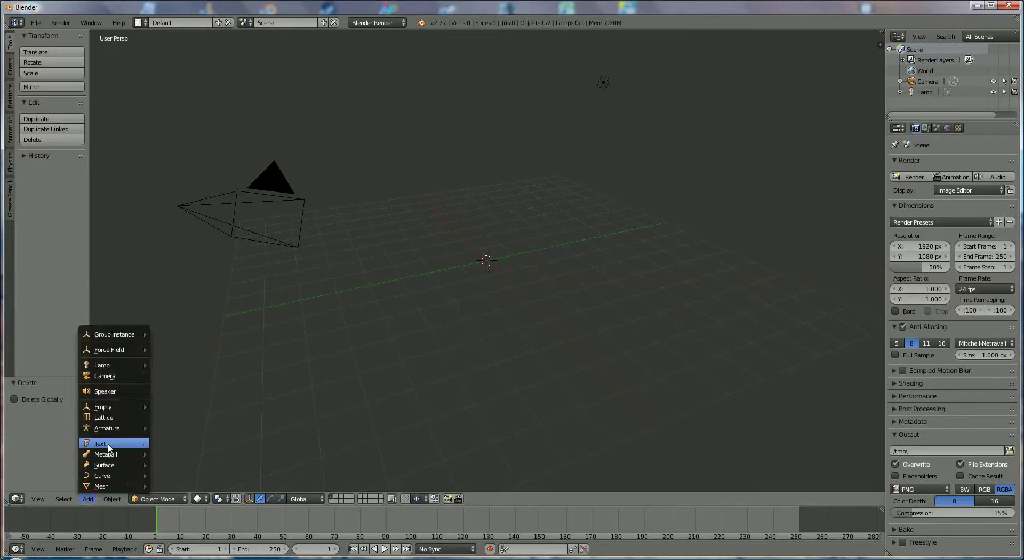
{"action": "left_click", "coordinate": [123, 442]}
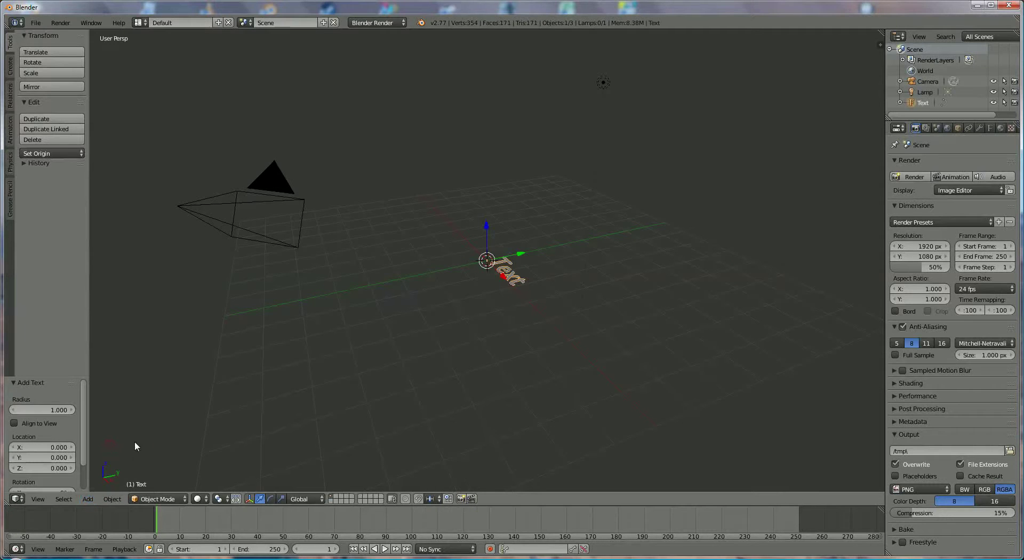
{"action": "left_click", "coordinate": [165, 498]}
{"action": "left_click", "coordinate": [158, 481]}
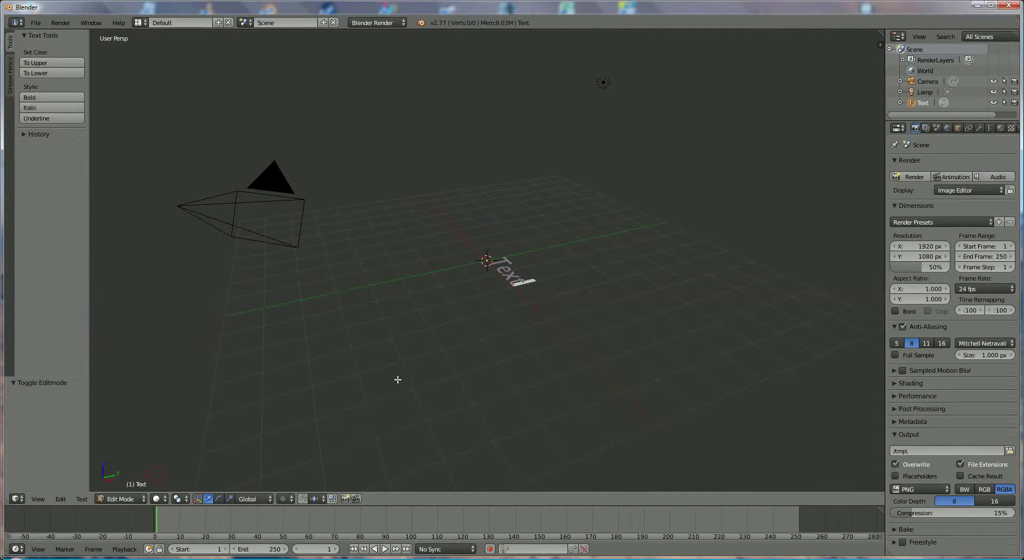
{"action": "key", "text": "BackSpace"}
{"action": "key", "text": "BackSpace"}
{"action": "key", "text": "BackSpace"}
{"action": "key", "text": "BackSpace"}
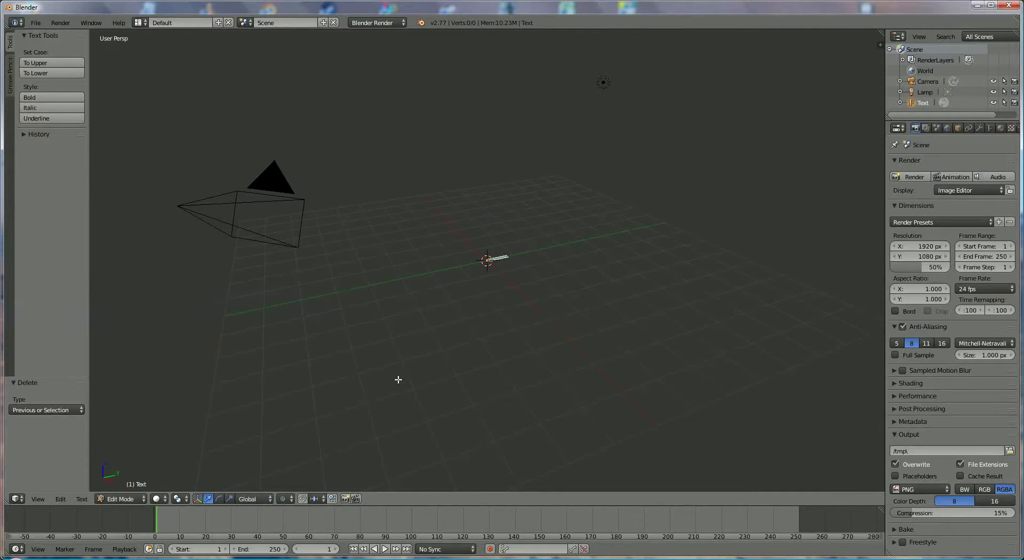
{"action": "type", "text": "b"}
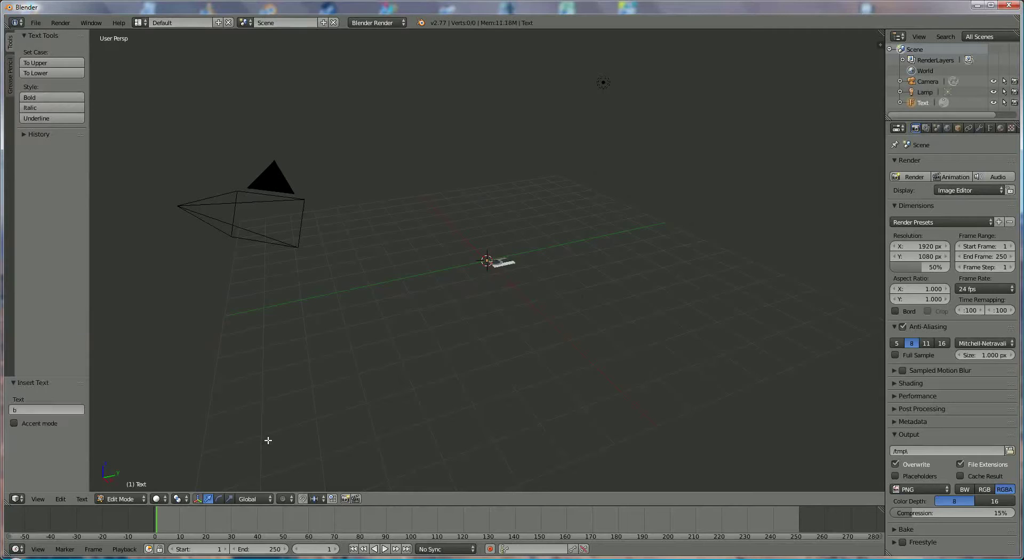
{"action": "key", "text": "BackSpace"}
{"action": "type", "text": "B"}
{"action": "left_click", "coordinate": [121, 499]}
{"action": "left_click", "coordinate": [123, 486]}
View the letter B from the top and set its paragraph alignment to Center
{"action": "key", "text": "KP_7"}
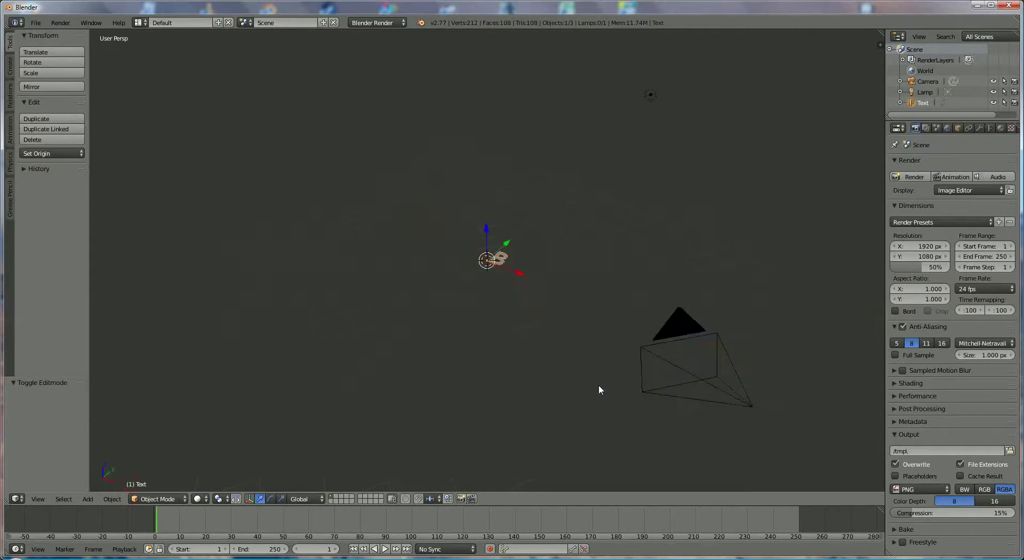
{"action": "scroll", "coordinate": [606, 369], "scroll_direction": "up", "scroll_amount": 10}
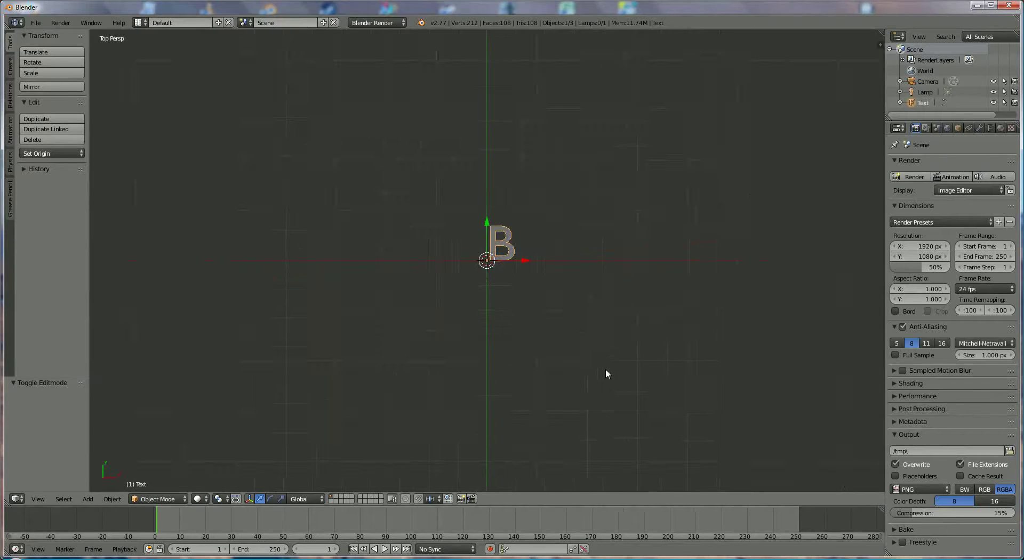
{"action": "left_click", "coordinate": [990, 128]}
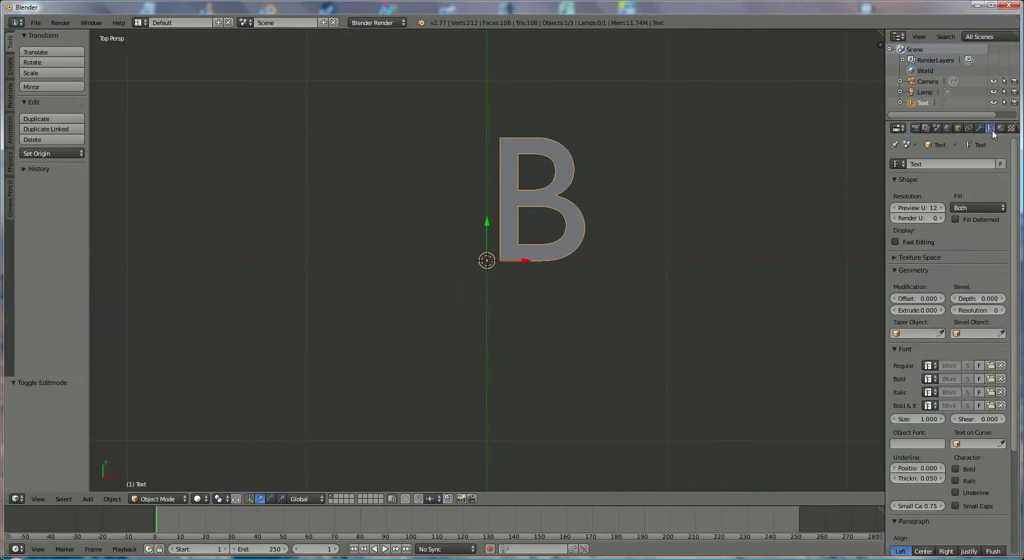
{"action": "left_click", "coordinate": [923, 552]}
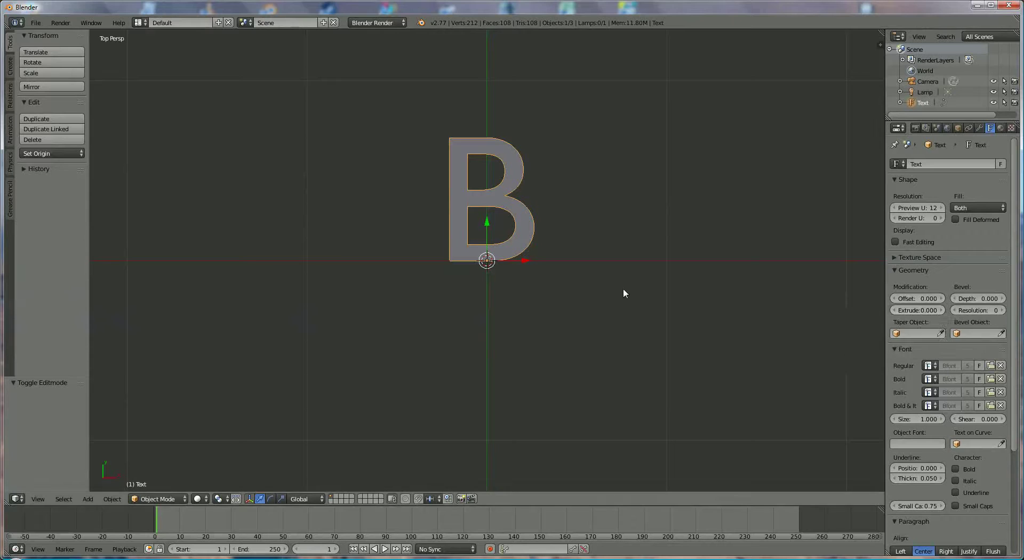
{"action": "left_click", "coordinate": [158, 499]}
{"action": "left_click", "coordinate": [154, 478]}
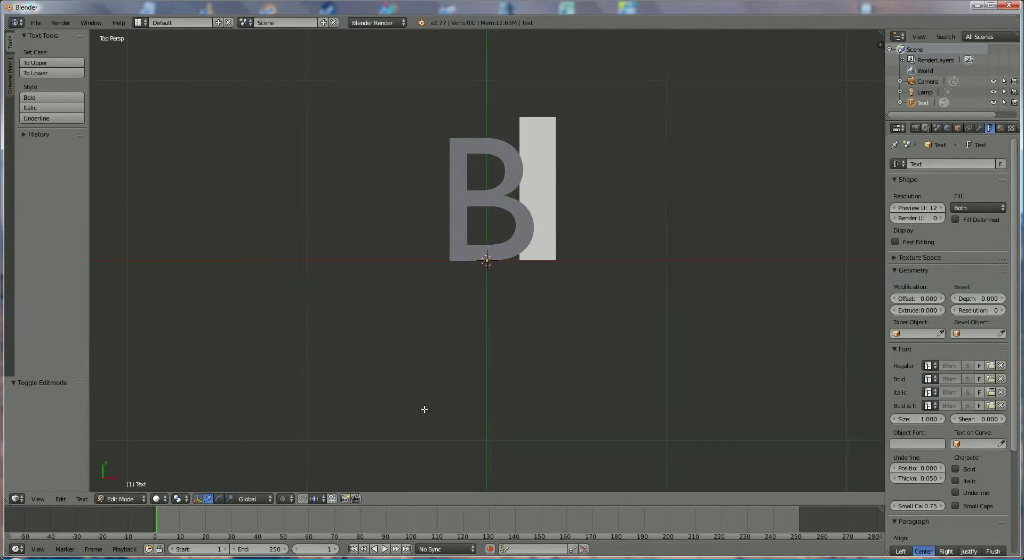
{"action": "left_click", "coordinate": [128, 503]}
{"action": "left_click", "coordinate": [136, 489]}
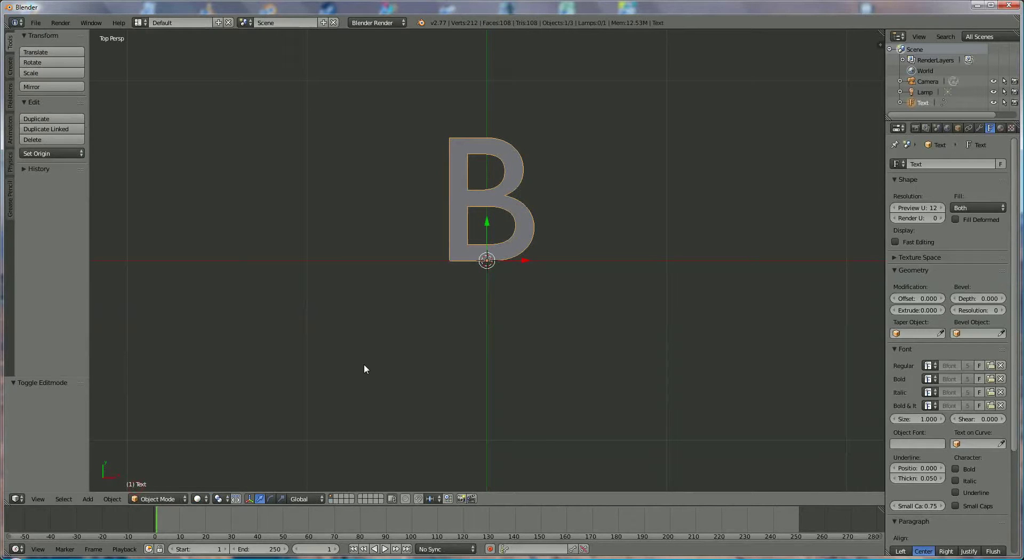
Convert the B text object to a mesh and open the mesh in Edit Mode
{"action": "key", "text": "alt+c"}
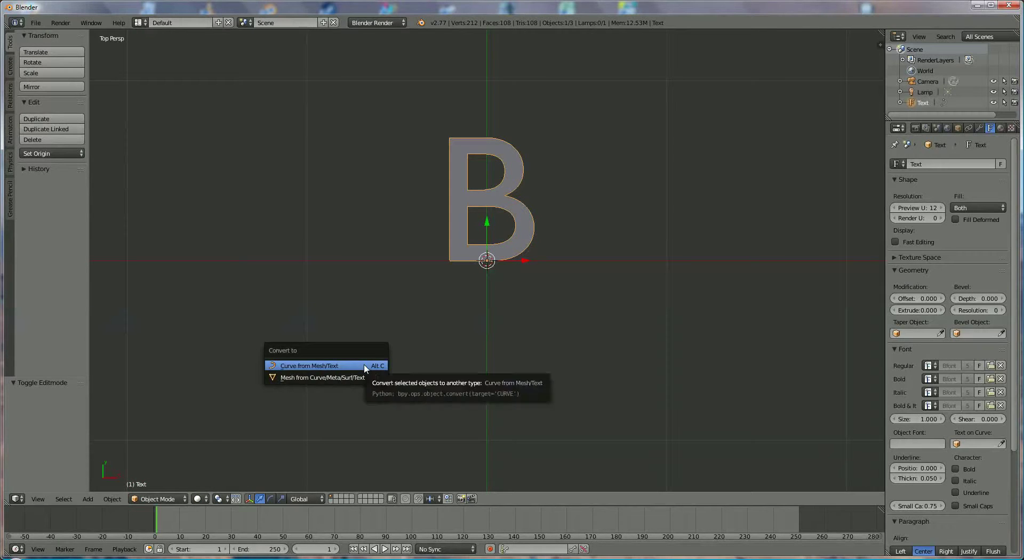
{"action": "left_click", "coordinate": [311, 376]}
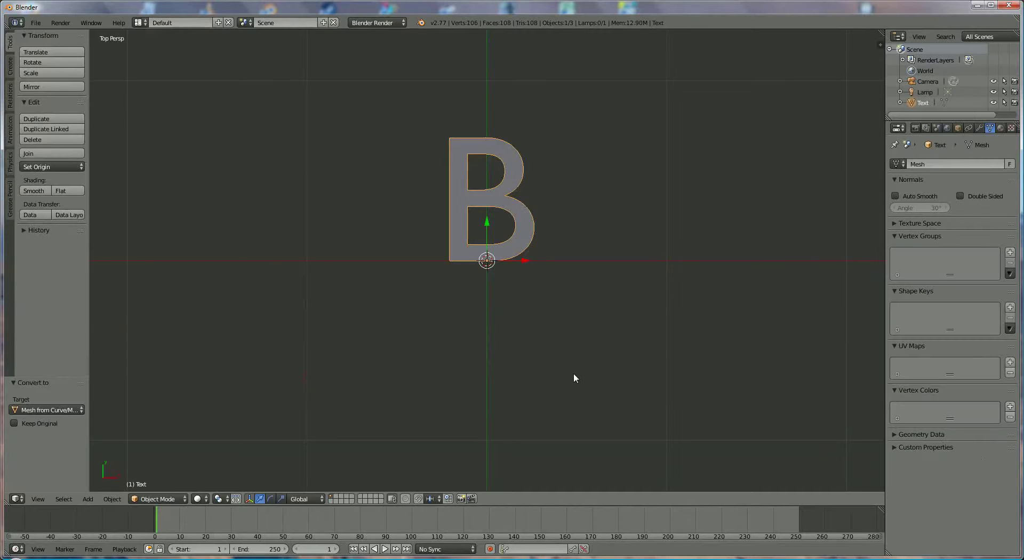
{"action": "left_click", "coordinate": [150, 499]}
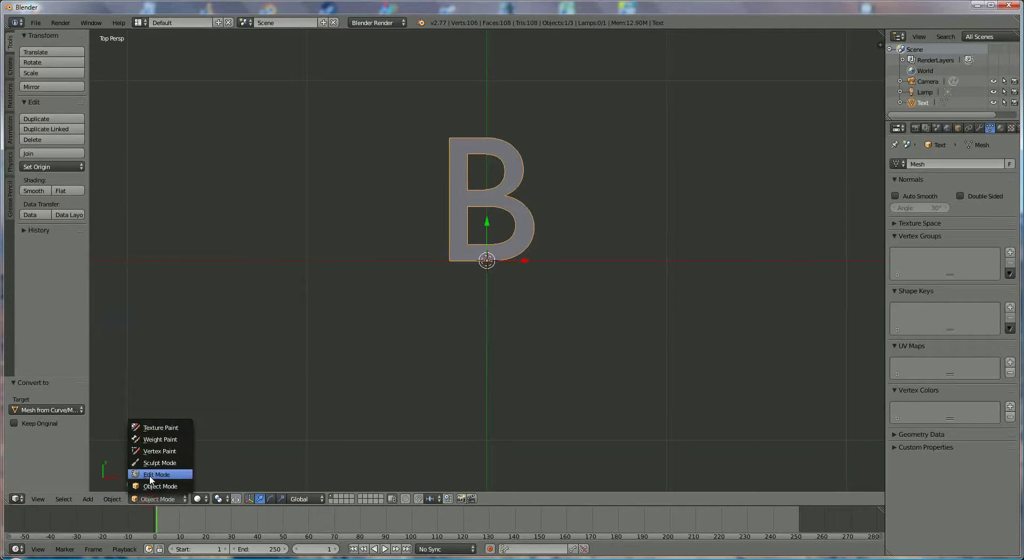
{"action": "left_click", "coordinate": [156, 475]}
{"action": "scroll", "coordinate": [535, 330], "scroll_direction": "up", "scroll_amount": 4}
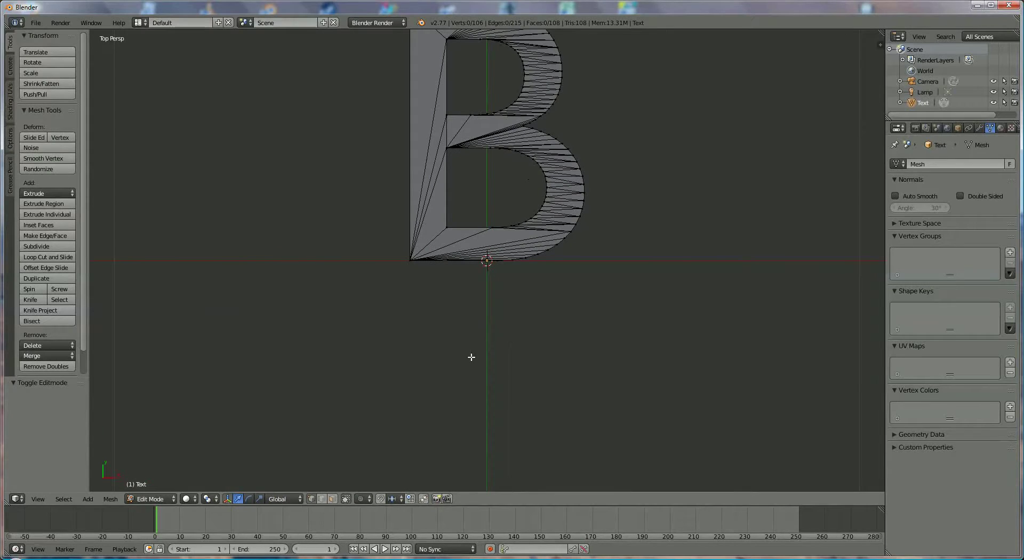
{"action": "middle_click_drag", "start_coordinate": [510, 313], "coordinate": [526, 384], "text": "shift"}
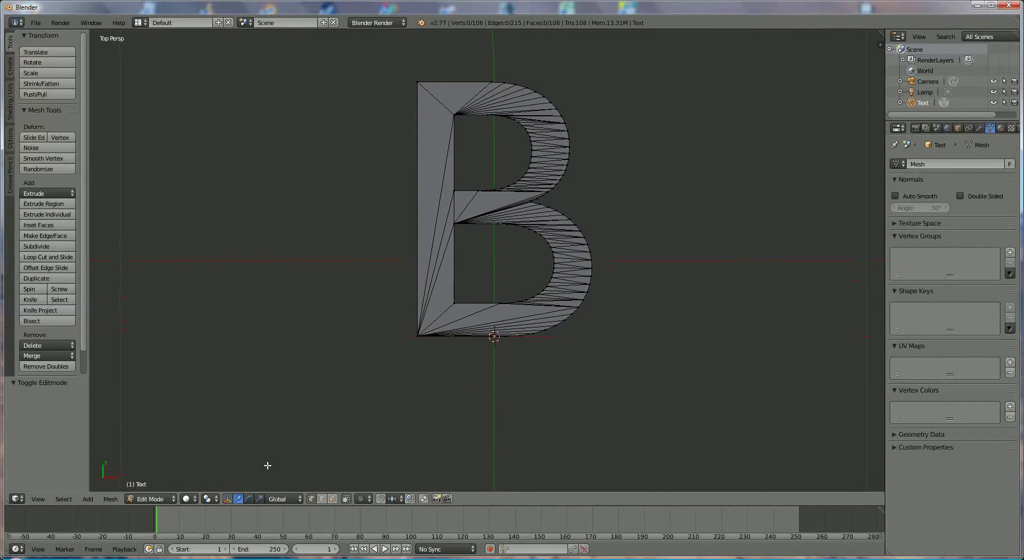
Hide the 3D manipulator and extrude a chain of edges from the B's lower-left corner vertex, outlining serifs beside the stem's bottom and top
{"action": "left_click", "coordinate": [227, 500]}
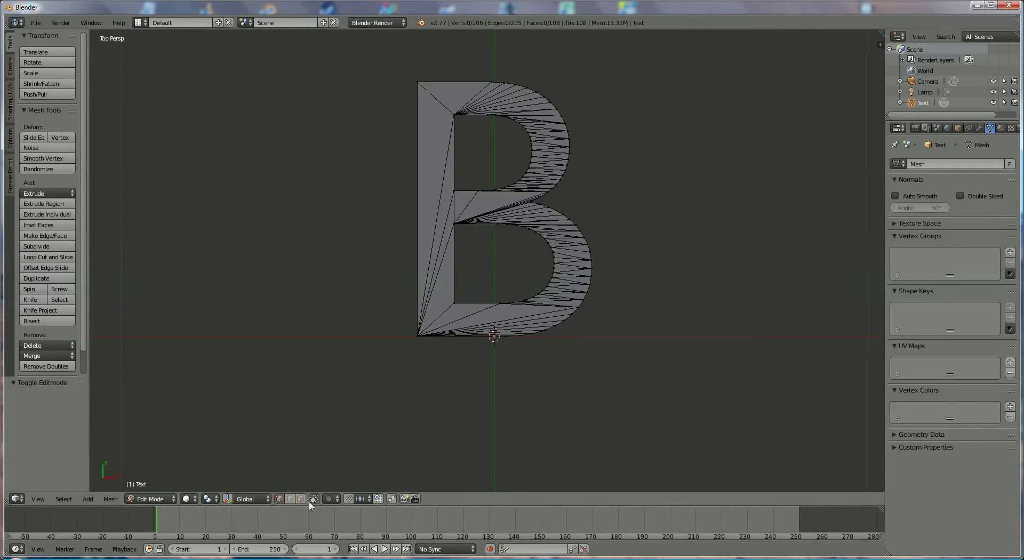
{"action": "right_click", "coordinate": [416, 336]}
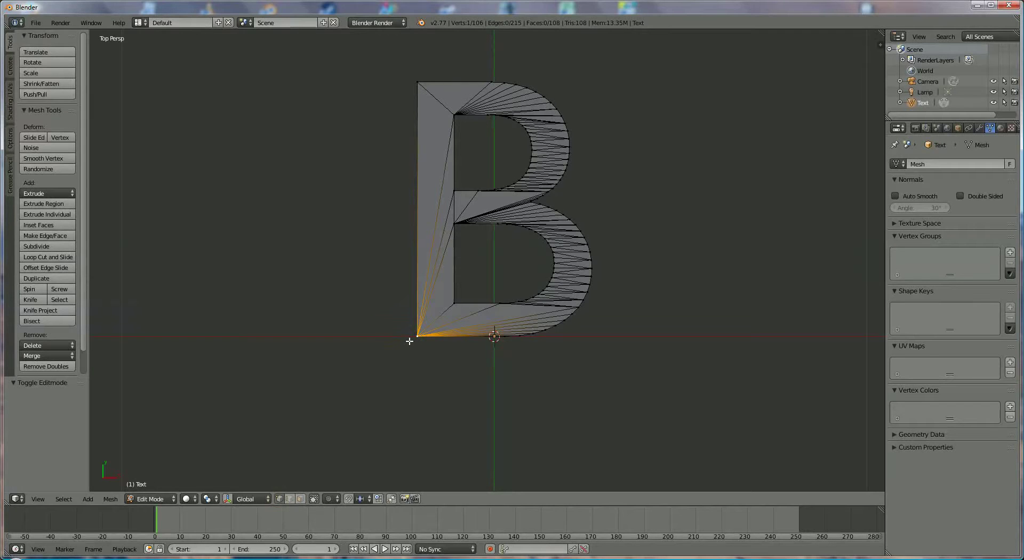
{"action": "left_click", "coordinate": [350, 336], "text": "ctrl"}
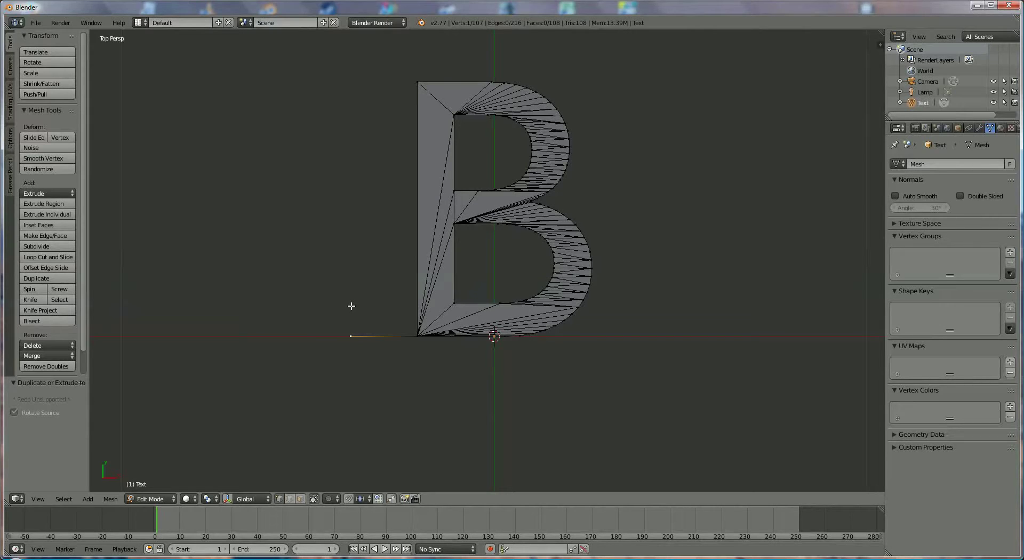
{"action": "left_click", "coordinate": [351, 308], "text": "ctrl"}
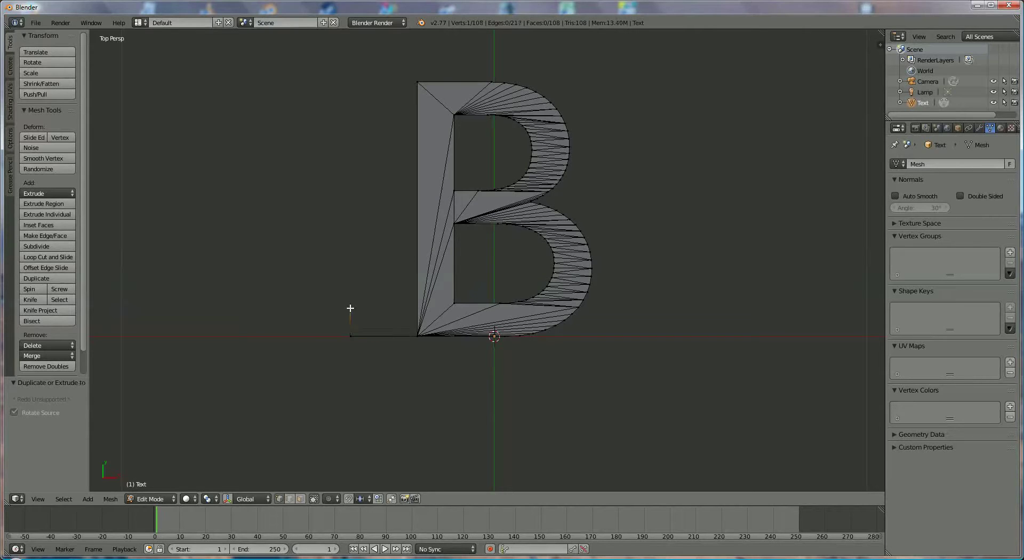
{"action": "left_click", "coordinate": [408, 307], "text": "ctrl"}
{"action": "left_click", "coordinate": [409, 117], "text": "ctrl"}
{"action": "left_click", "coordinate": [350, 117], "text": "ctrl"}
{"action": "left_click", "coordinate": [350, 84], "text": "ctrl"}
Delete the long vertical edge that links the lower and upper serif outlines
{"action": "left_click", "coordinate": [288, 499]}
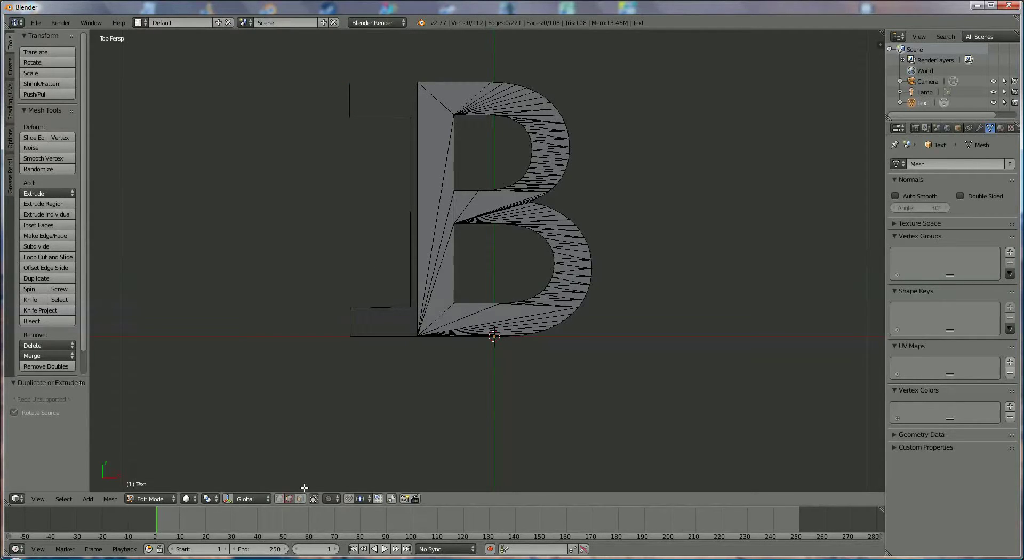
{"action": "left_click", "coordinate": [300, 499]}
{"action": "right_click", "coordinate": [409, 258]}
{"action": "key", "text": "x"}
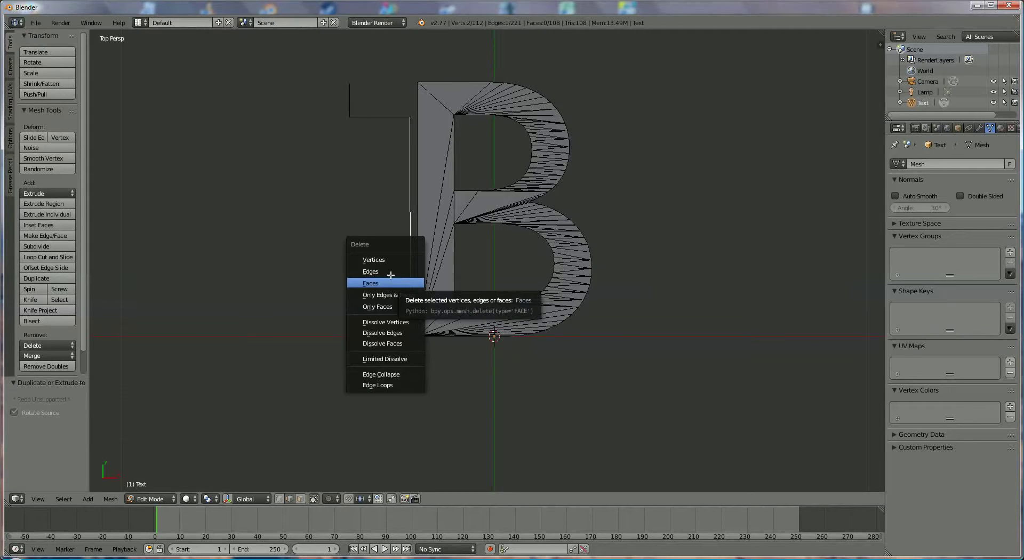
{"action": "left_click", "coordinate": [390, 271]}
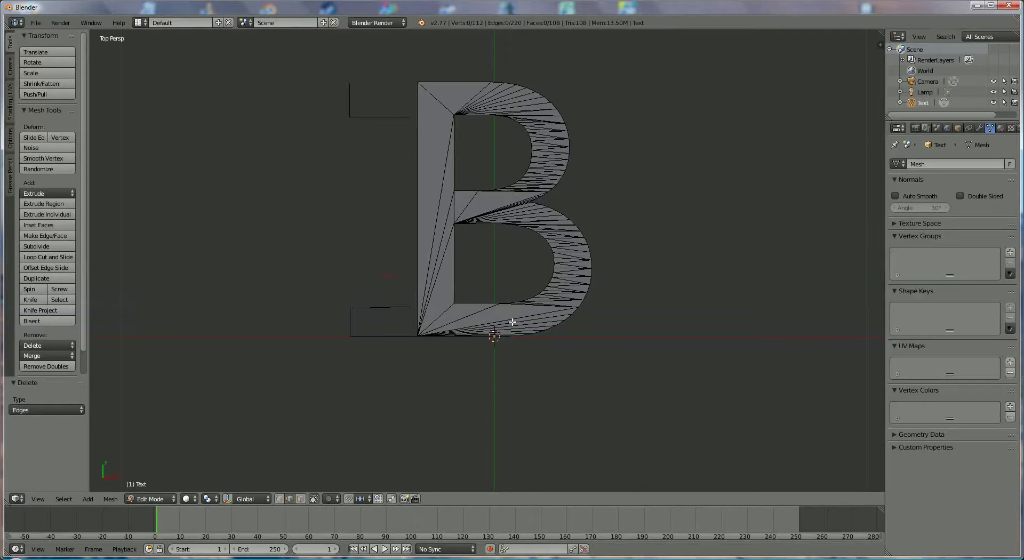
Subdivide the outer left edge of the B's stem twice, with one cut each time
{"action": "right_click", "coordinate": [418, 177]}
{"action": "left_click", "coordinate": [48, 246]}
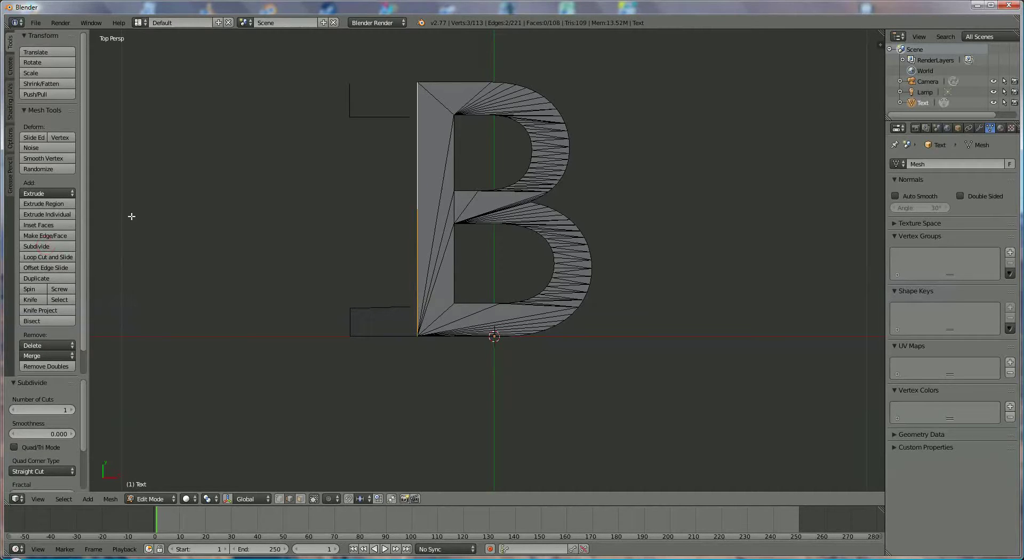
{"action": "left_click", "coordinate": [48, 247]}
Show the manipulator and move the lowest new vertex on the stem's left edge by -0.083 along Y
{"action": "left_click", "coordinate": [280, 499]}
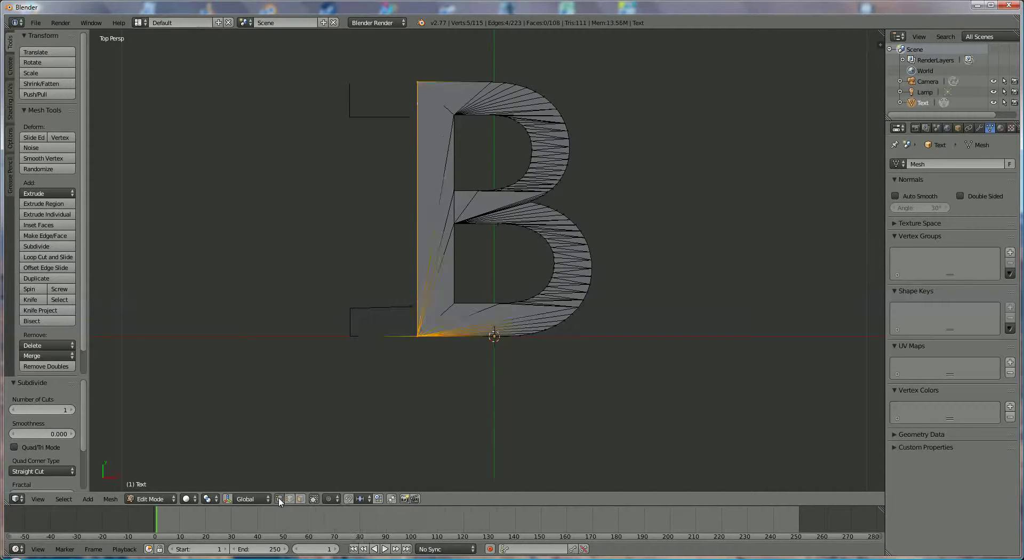
{"action": "right_click", "coordinate": [417, 274]}
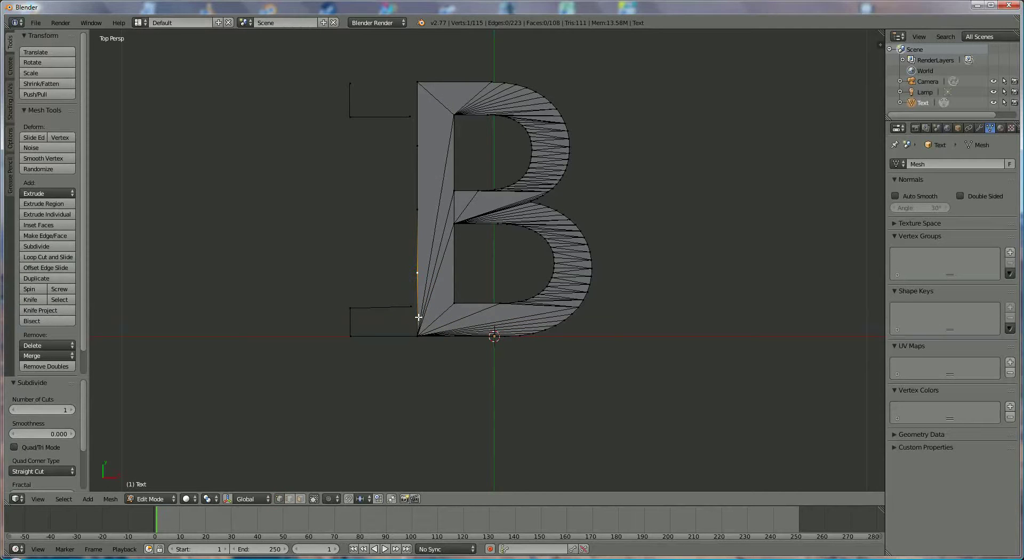
{"action": "left_click", "coordinate": [226, 499]}
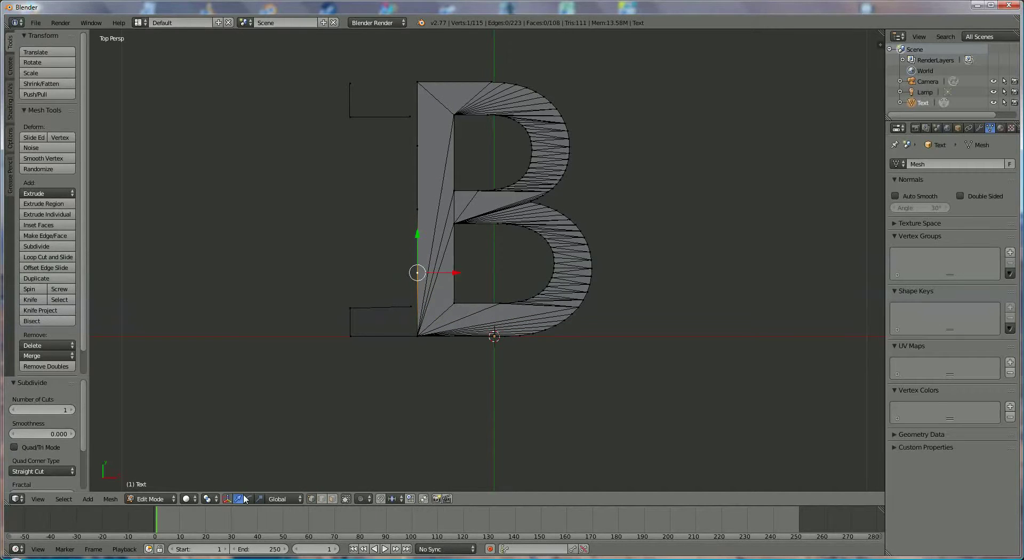
{"action": "left_click_drag", "start_coordinate": [419, 241], "coordinate": [419, 268]}
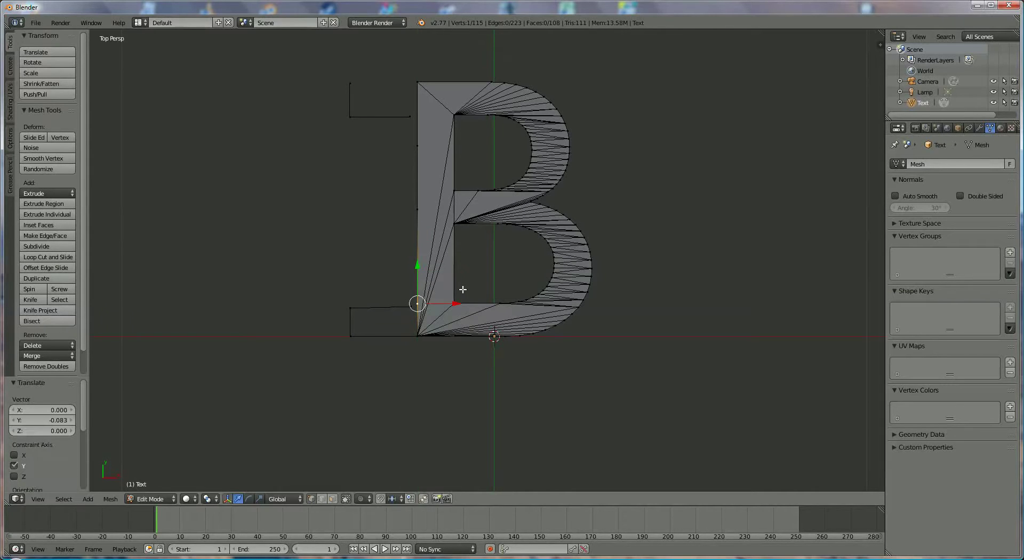
Align the lowest subdivision vertex on the stem's left edge with the lower opening's bottom edge by setting its Y coordinate to 0.088
{"action": "right_click", "coordinate": [498, 303]}
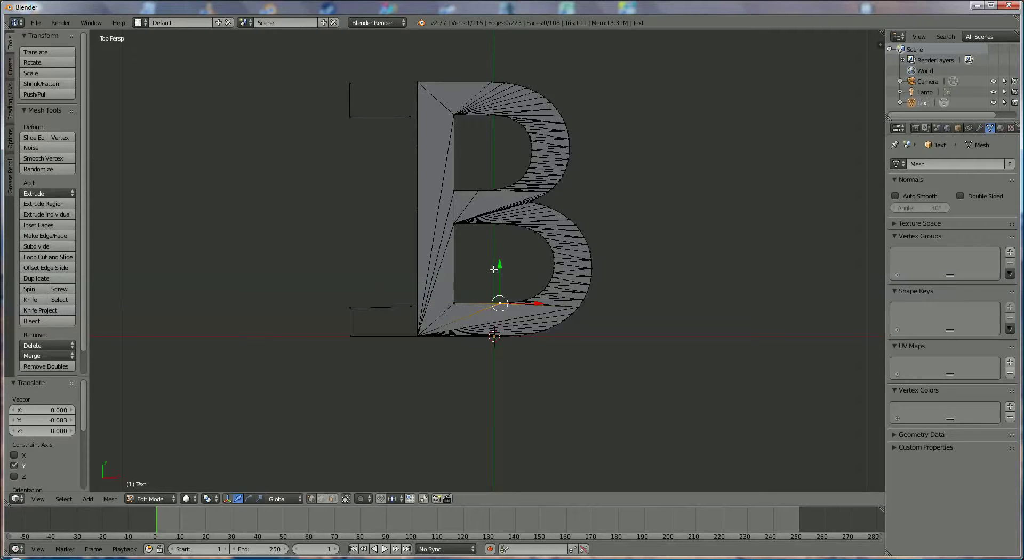
{"action": "key", "text": "n"}
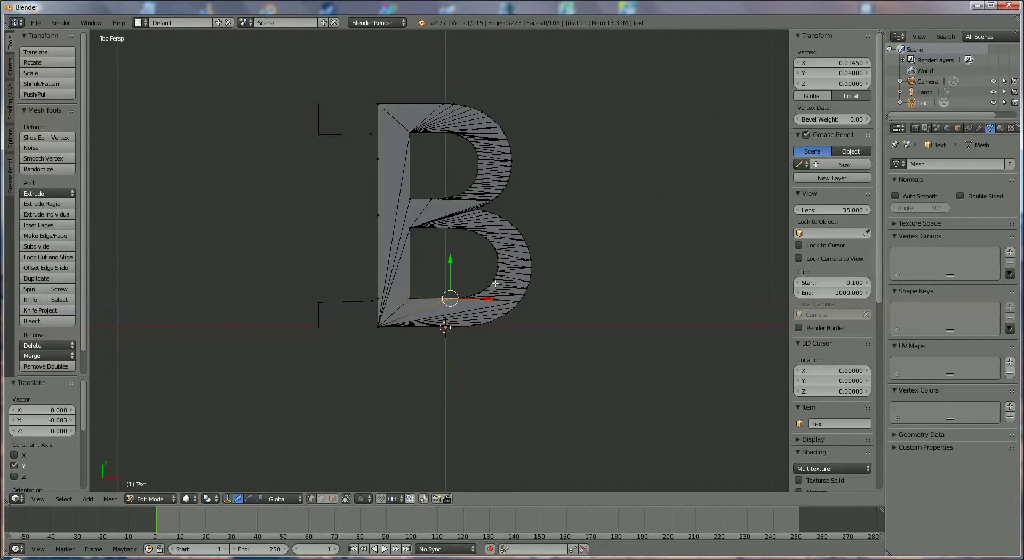
{"action": "key", "text": "g"}
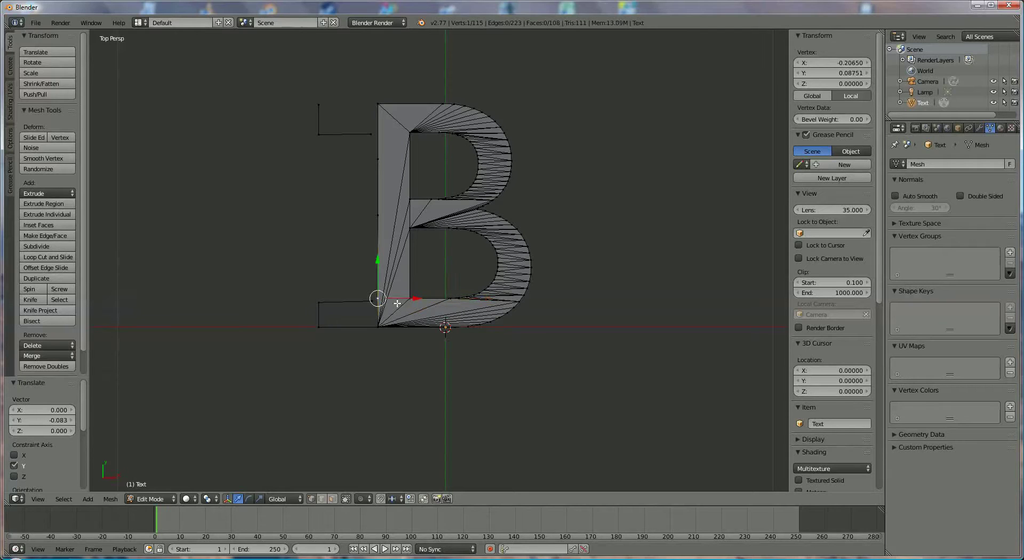
{"action": "left_click", "coordinate": [836, 74]}
{"action": "type", "text": "0"}
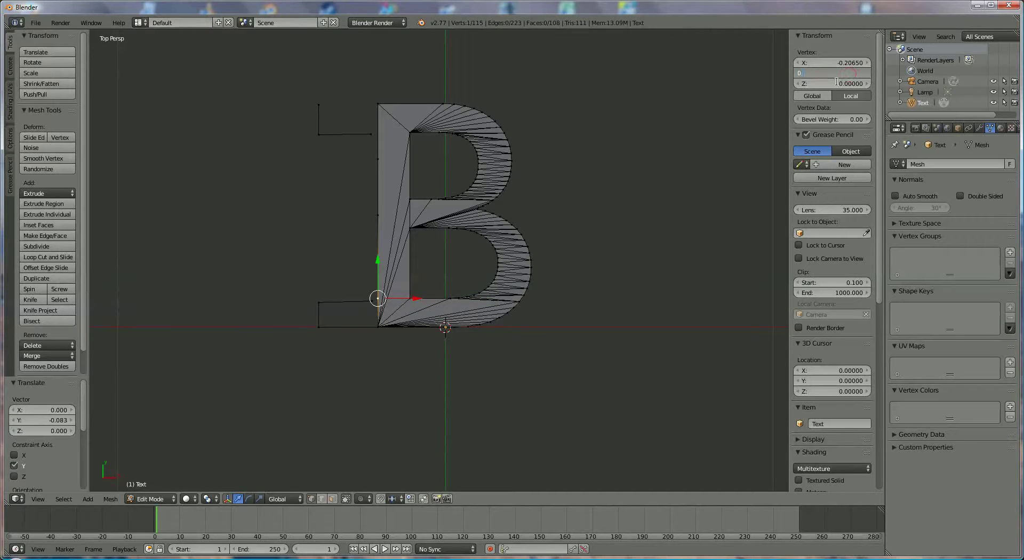
{"action": "type", "text": ".088"}
{"action": "key", "text": "Return"}
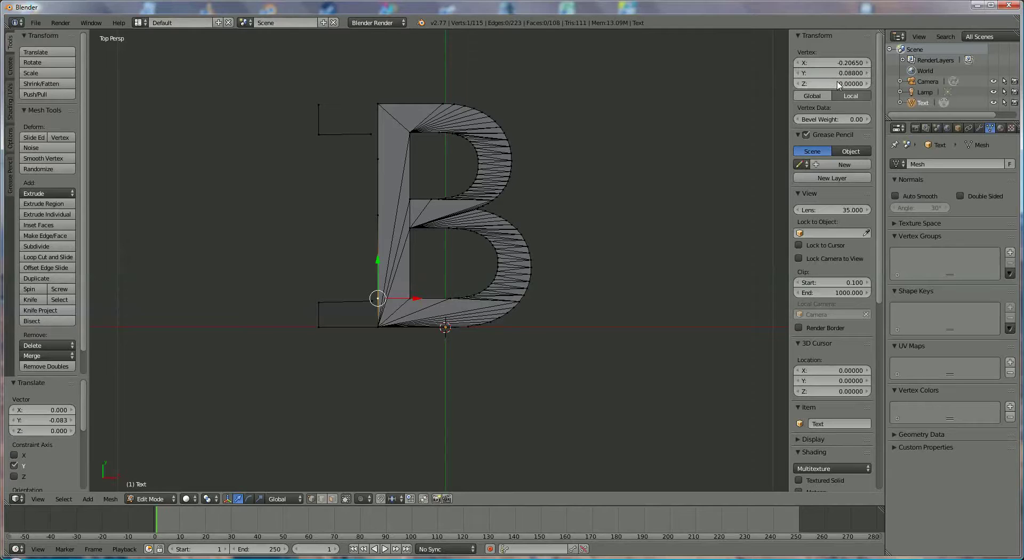
Level the lower serif's upper outer vertex with the stem vertex by setting its Y coordinate to 0.088
{"action": "right_click", "coordinate": [319, 303]}
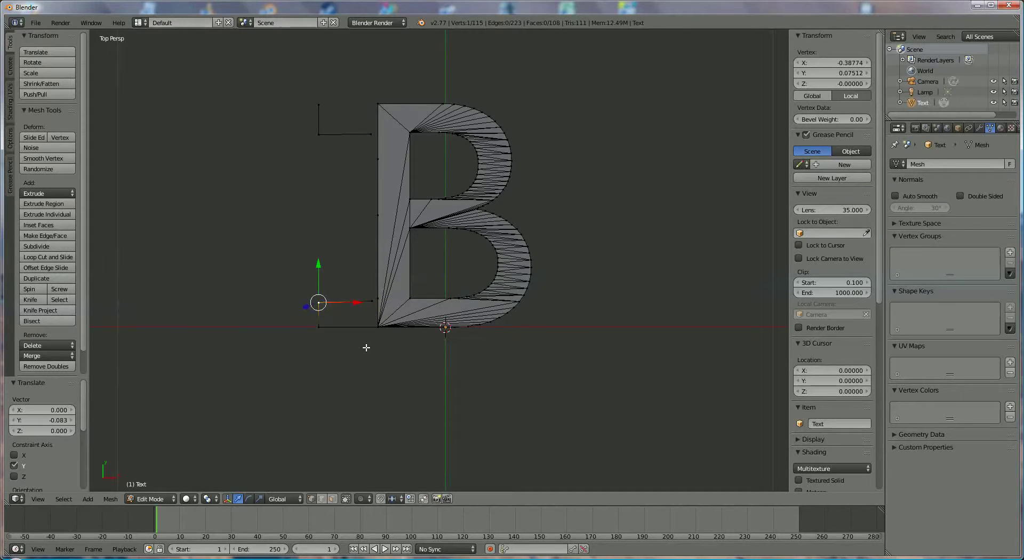
{"action": "left_click", "coordinate": [843, 75]}
{"action": "type", "text": "0.088"}
{"action": "key", "text": "Return"}
Delete the lower serif's loose inner vertex and join its upper outer vertex to the matching stem vertex with an edge
{"action": "right_click", "coordinate": [372, 301]}
{"action": "key", "text": "x"}
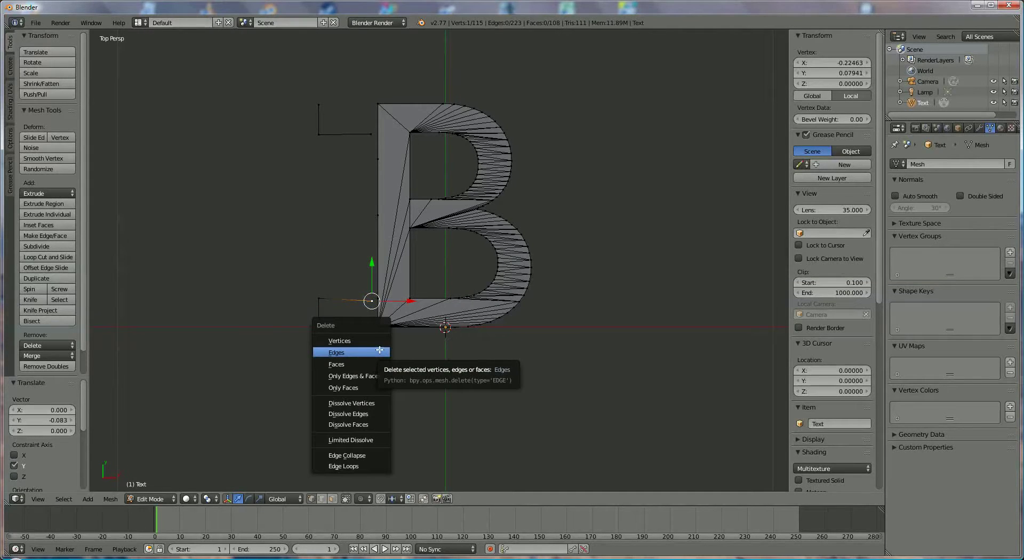
{"action": "left_click", "coordinate": [363, 341]}
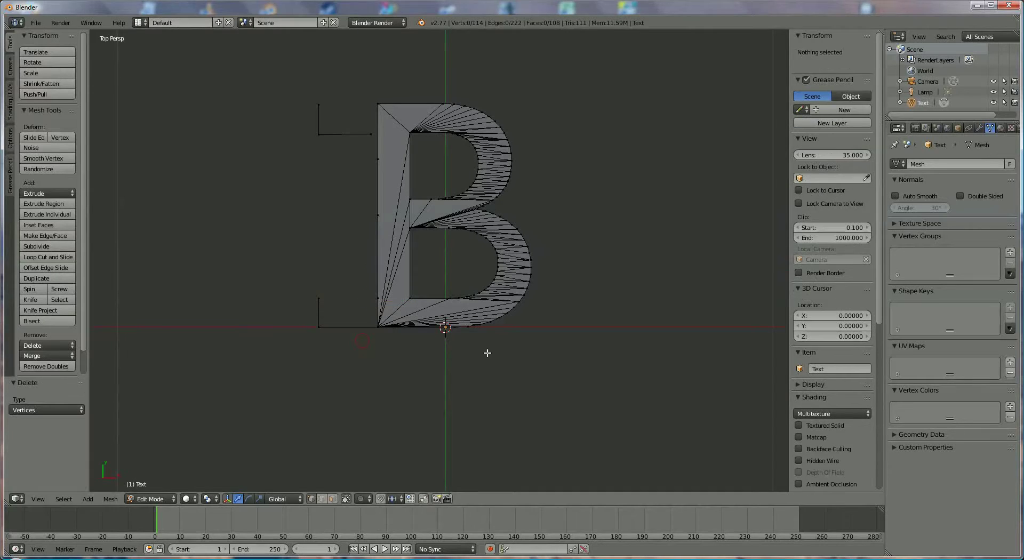
{"action": "right_click", "coordinate": [325, 298]}
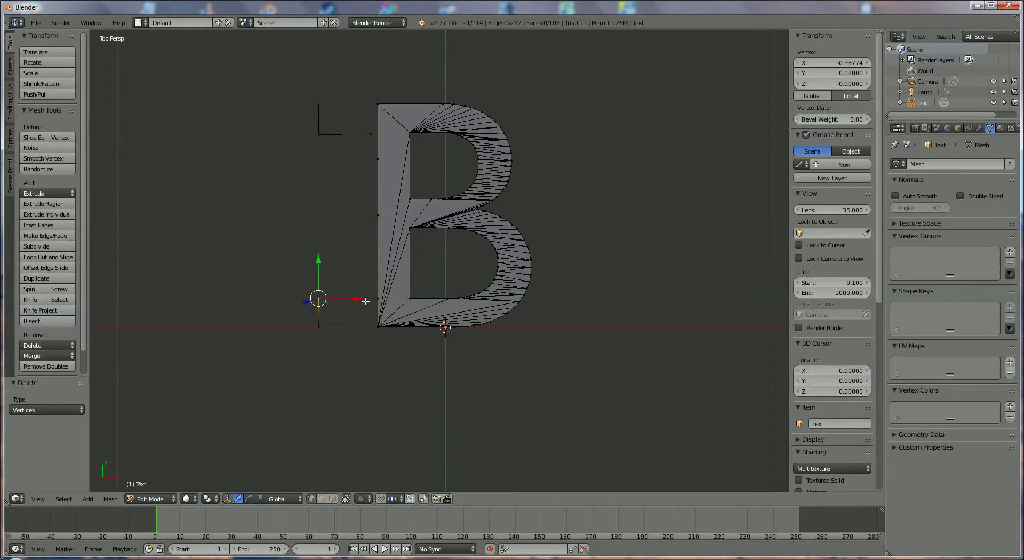
{"action": "right_click", "coordinate": [377, 299], "text": "shift"}
{"action": "key", "text": "f"}
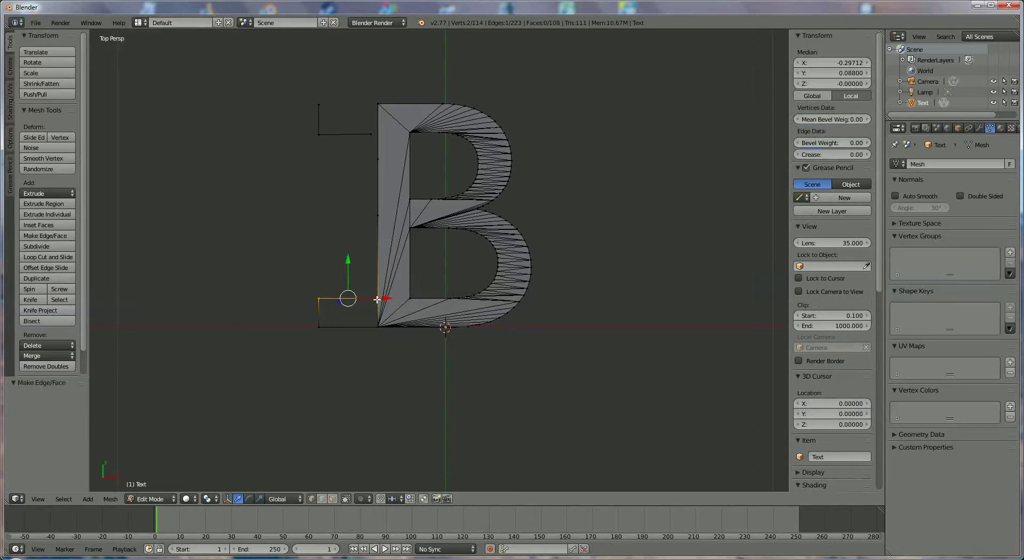
Move the lower serif's bottom outer vertex by 0.057 along X towards the stem
{"action": "scroll", "coordinate": [369, 372], "scroll_direction": "up", "scroll_amount": 2}
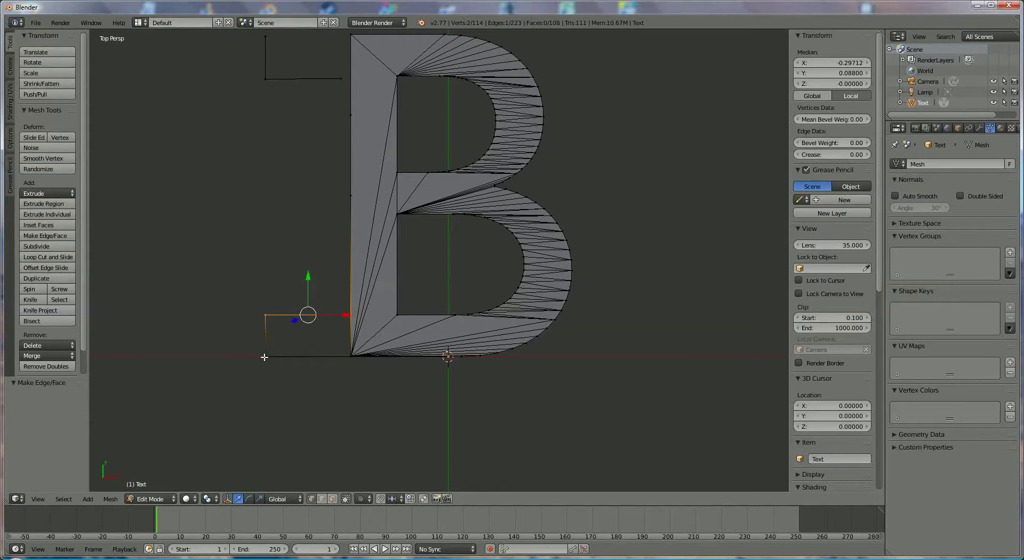
{"action": "right_click", "coordinate": [265, 357]}
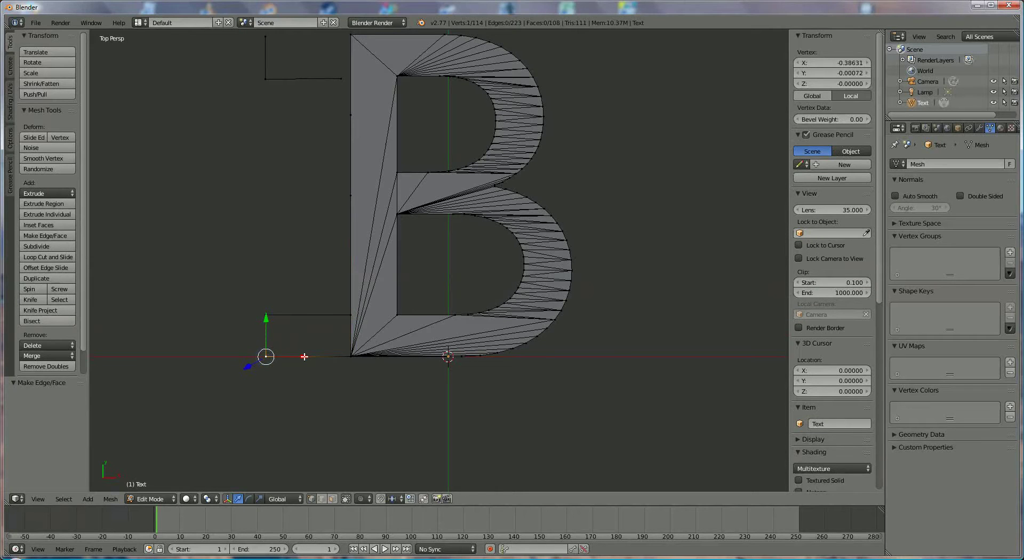
{"action": "key", "text": "g"}
{"action": "key", "text": "x"}
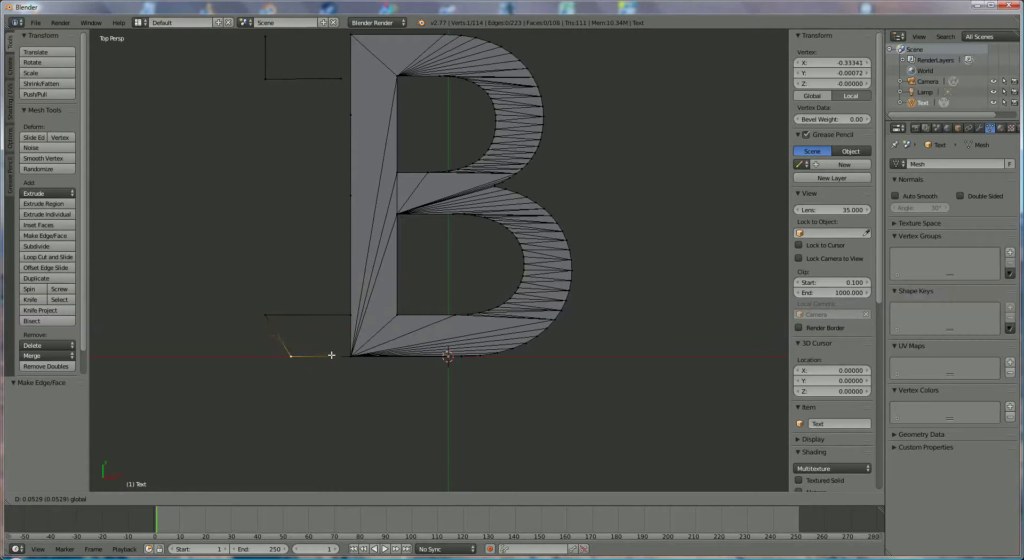
{"action": "left_click", "coordinate": [331, 355]}
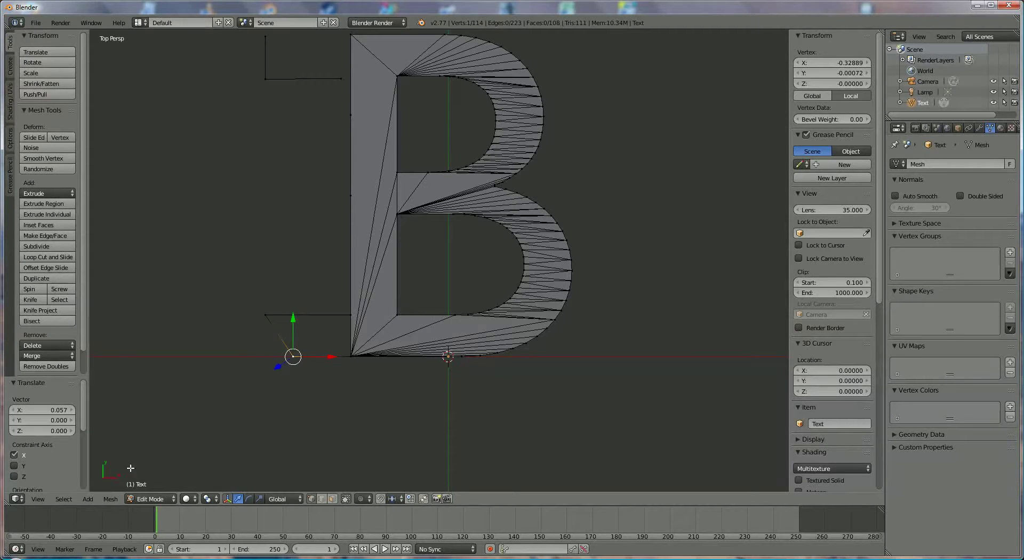
Align the lower serif's upper outer vertex with the one below it by setting its X coordinate to -0.3288
{"action": "right_click", "coordinate": [265, 315]}
{"action": "left_click", "coordinate": [832, 62]}
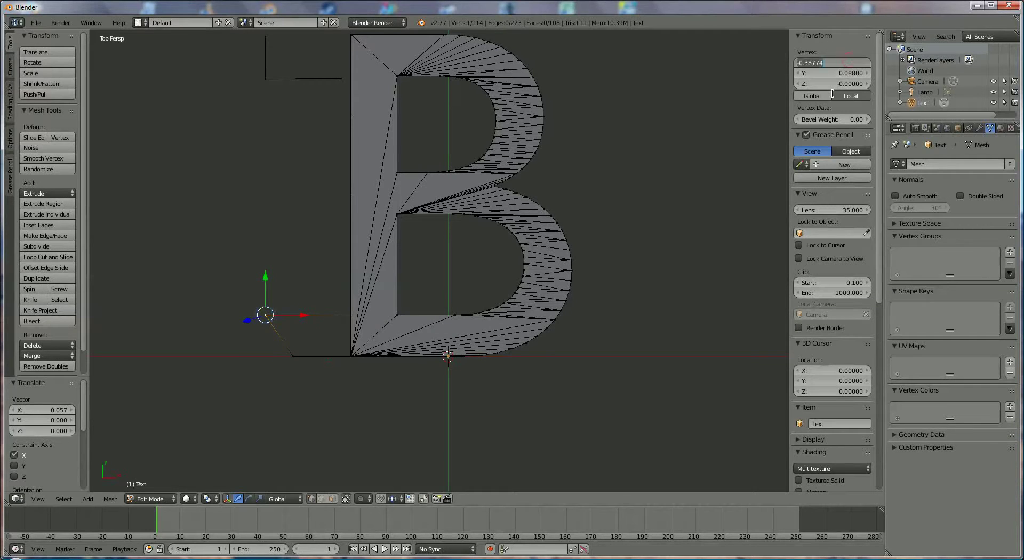
{"action": "key", "text": "BackSpace"}
{"action": "type", "text": "-.3288"}
{"action": "key", "text": "Return"}
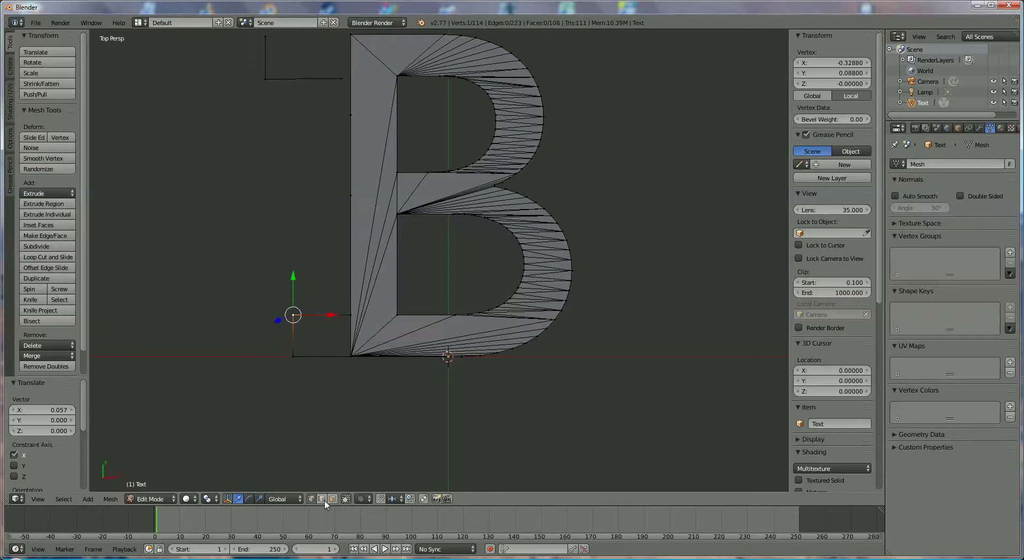
Select the four edges that outline the lower serif and fill them with a face
{"action": "key", "text": "a"}
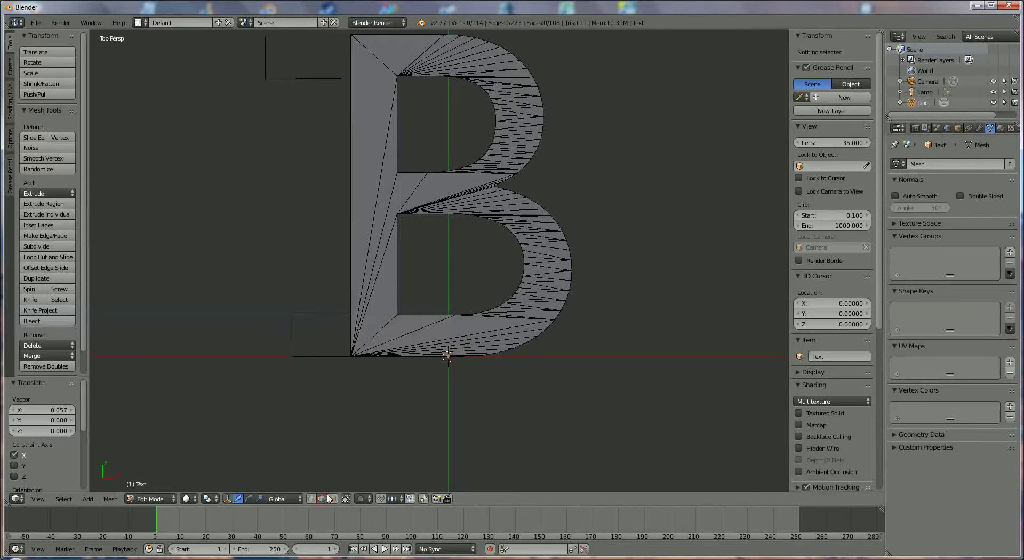
{"action": "right_click", "coordinate": [317, 355]}
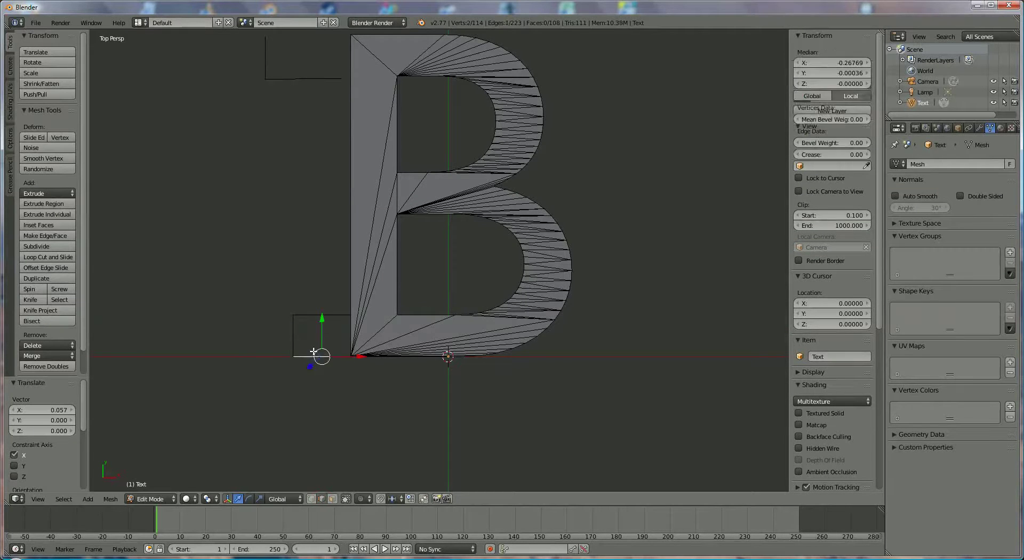
{"action": "right_click", "coordinate": [293, 331], "text": "shift"}
{"action": "right_click", "coordinate": [312, 316], "text": "shift"}
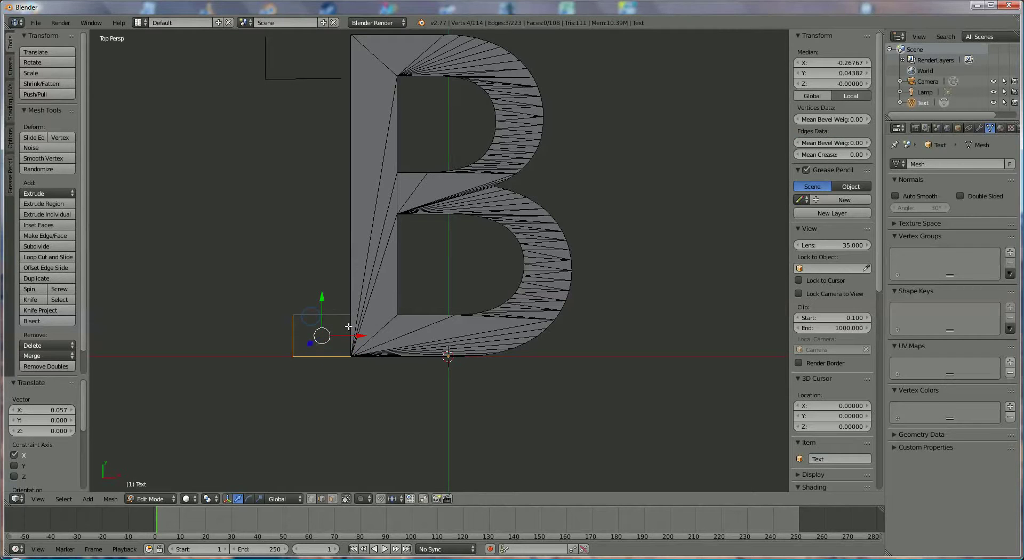
{"action": "right_click", "coordinate": [349, 328], "text": "shift"}
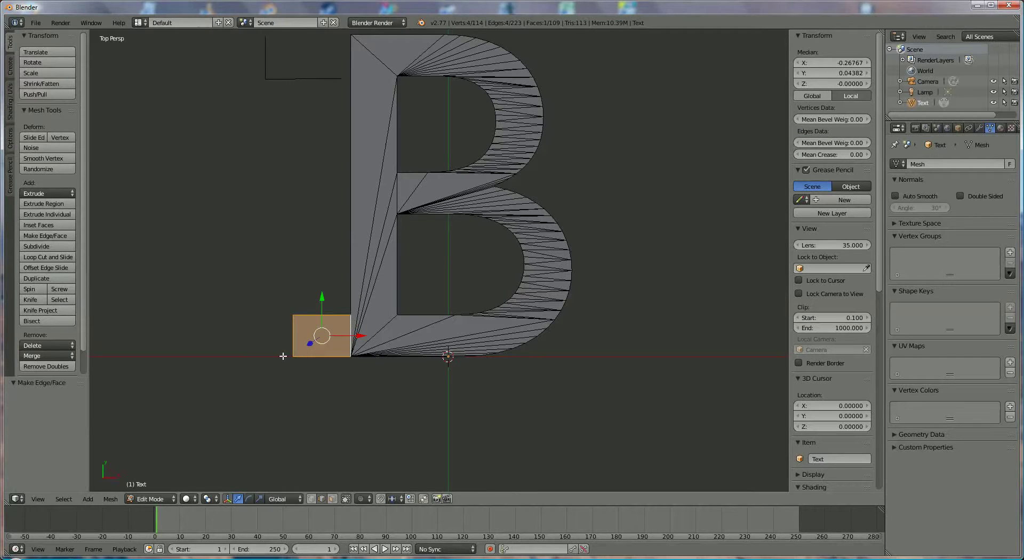
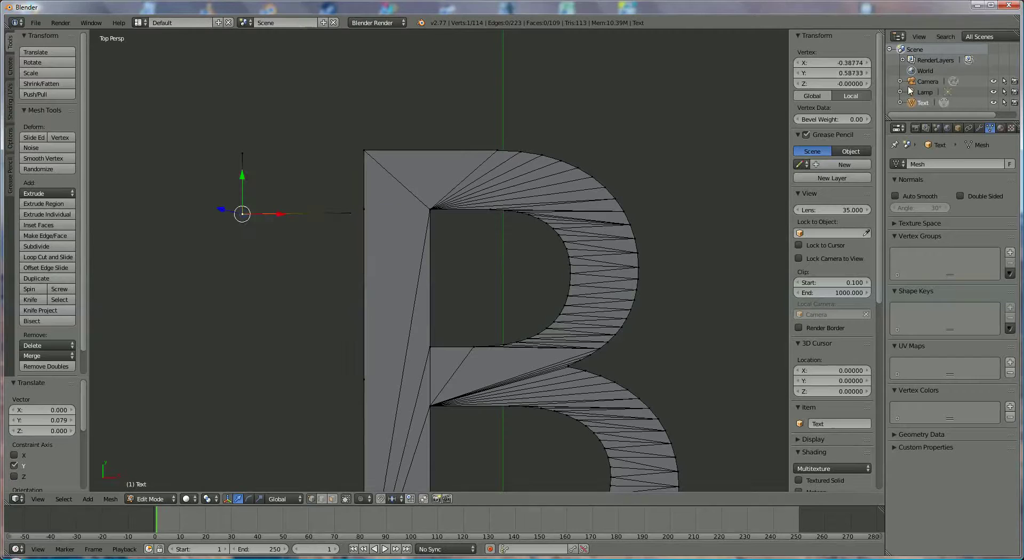
Set the Y coordinate of the upper serif's lower outer vertex to 0.594
{"action": "left_click", "coordinate": [847, 72]}
{"action": "key", "text": "BackSpace"}
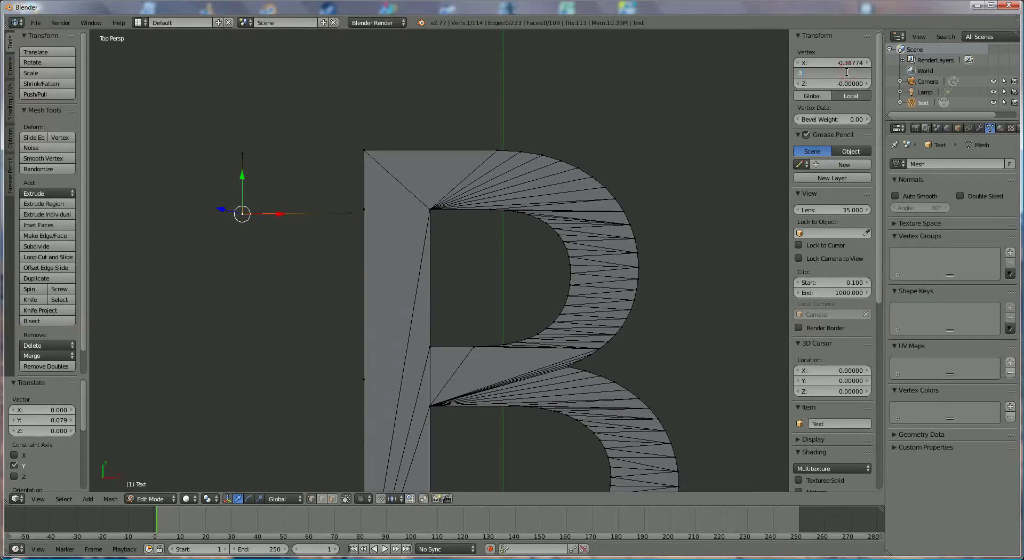
{"action": "type", "text": ".594"}
{"action": "key", "text": "Return"}
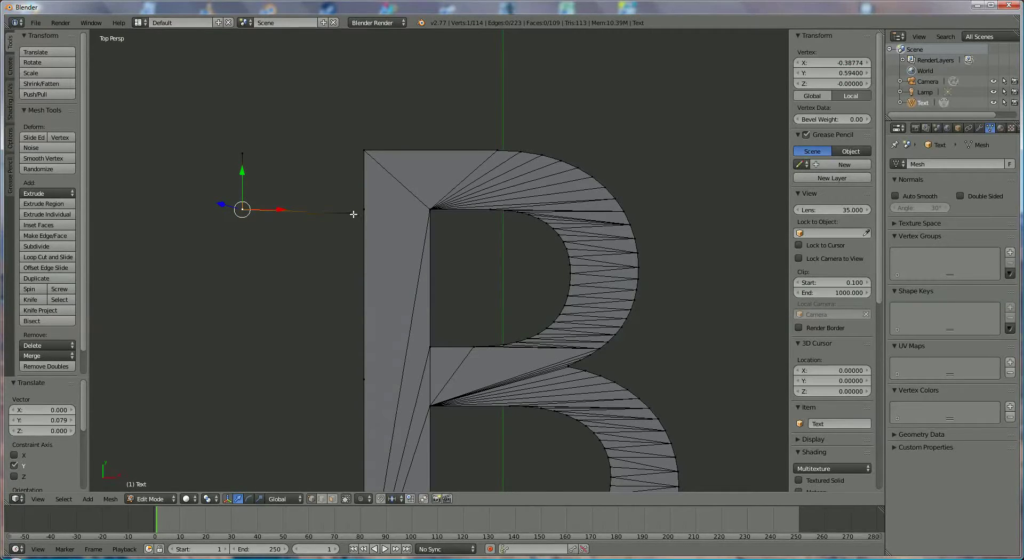
Delete the upper serif's loose inner vertex and join its lower outer vertex to the matching stem vertex with an edge
{"action": "key", "text": "x"}
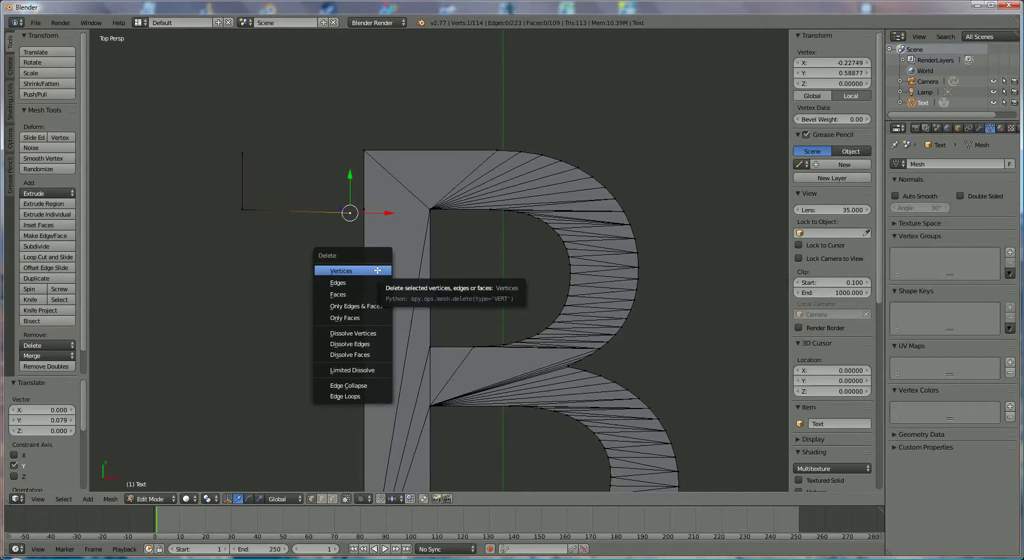
{"action": "left_click", "coordinate": [372, 272]}
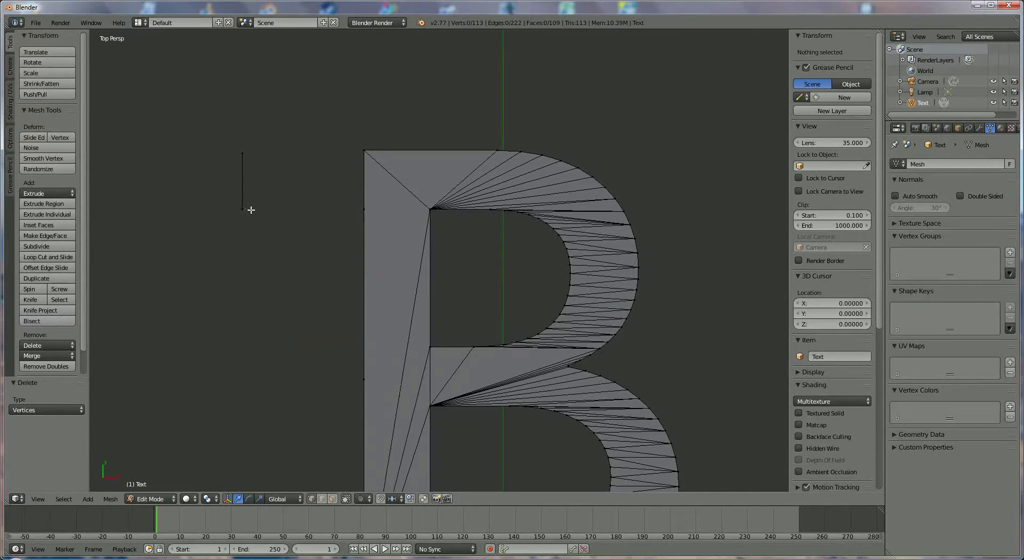
{"action": "mouse_move", "coordinate": [251, 210]}
{"action": "right_mouse_down"}
{"action": "mouse_move", "coordinate": [361, 206]}
{"action": "mouse_move", "coordinate": [261, 207]}
{"action": "right_mouse_up"}
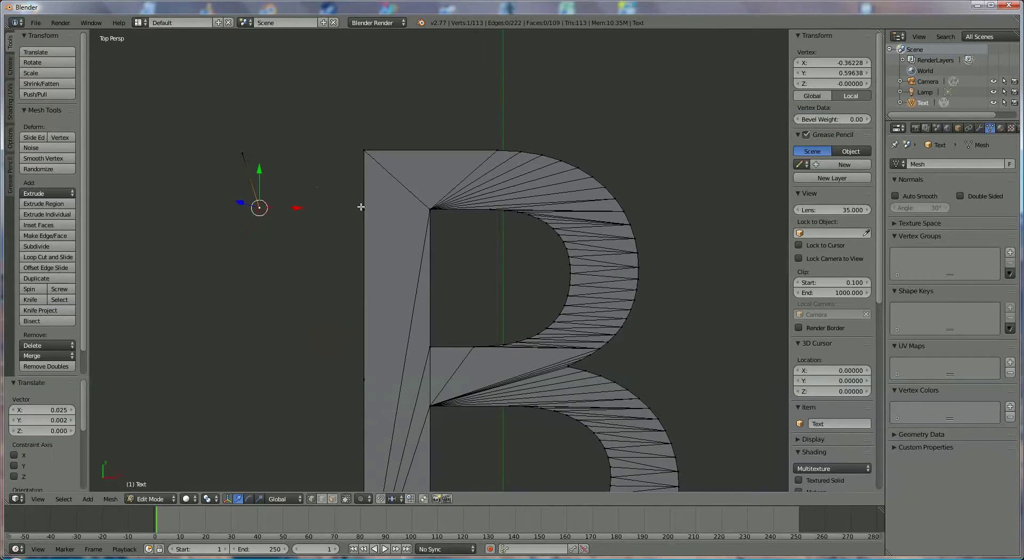
{"action": "right_click", "coordinate": [359, 210], "text": "shift"}
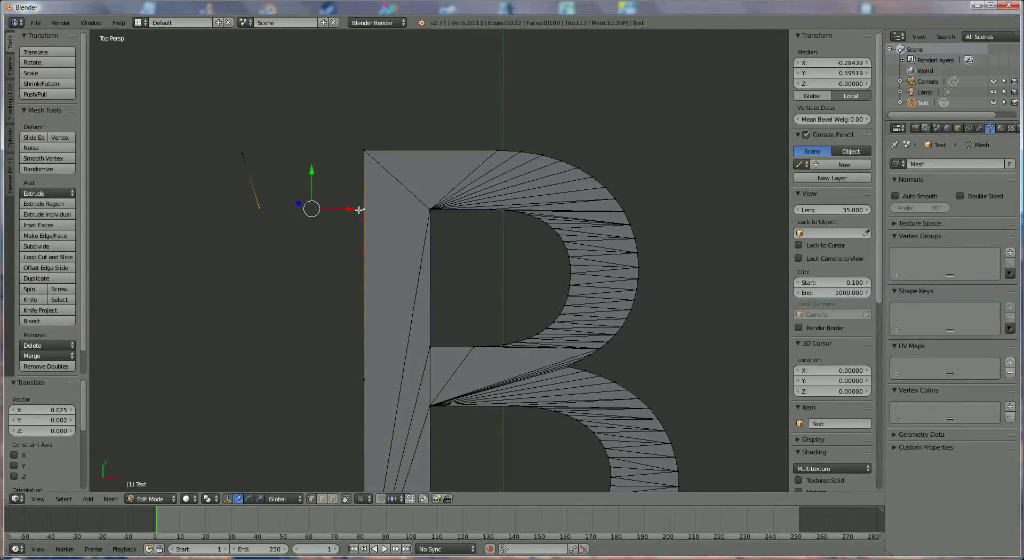
{"action": "key", "text": "f"}
Set the upper serif's lower outer vertex to Y 0.594 and move its top outer vertex by 0.027 along X
{"action": "right_click", "coordinate": [259, 208]}
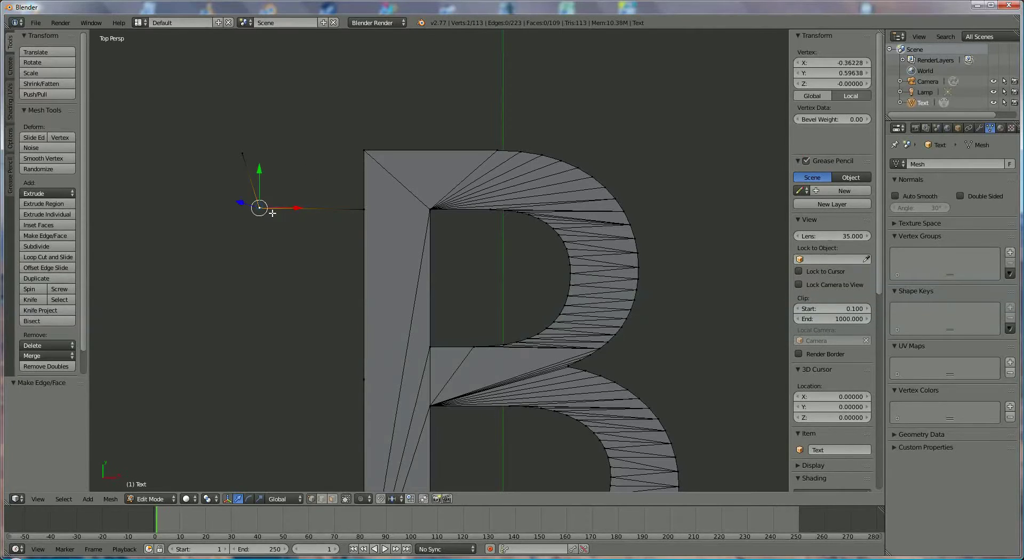
{"action": "left_click", "coordinate": [833, 75]}
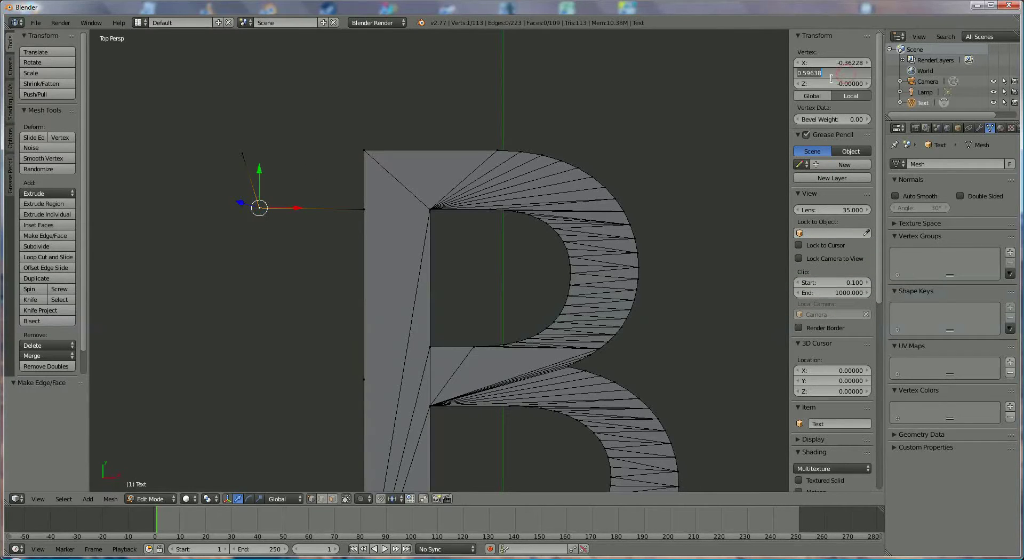
{"action": "type", "text": ".594"}
{"action": "key", "text": "Return"}
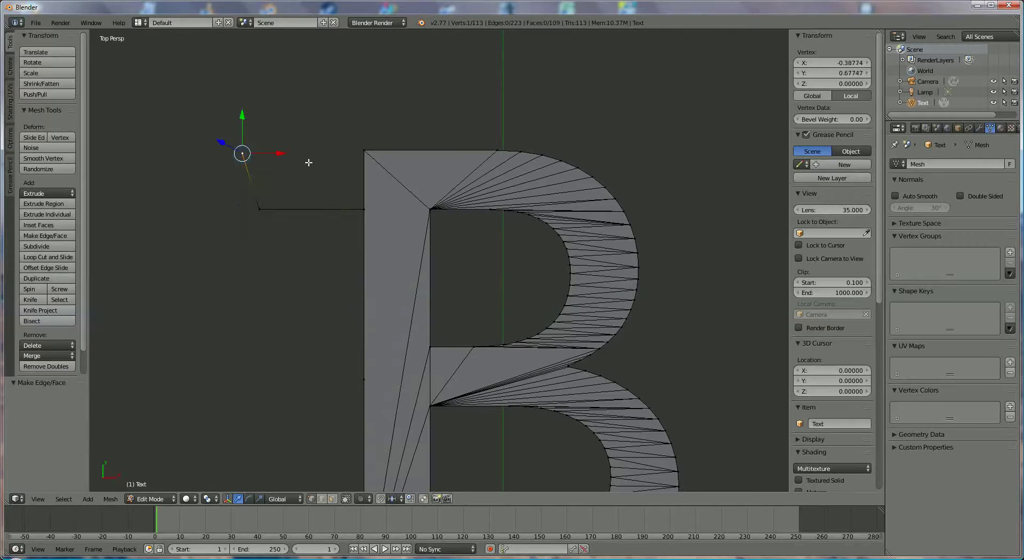
{"action": "key", "text": "e"}
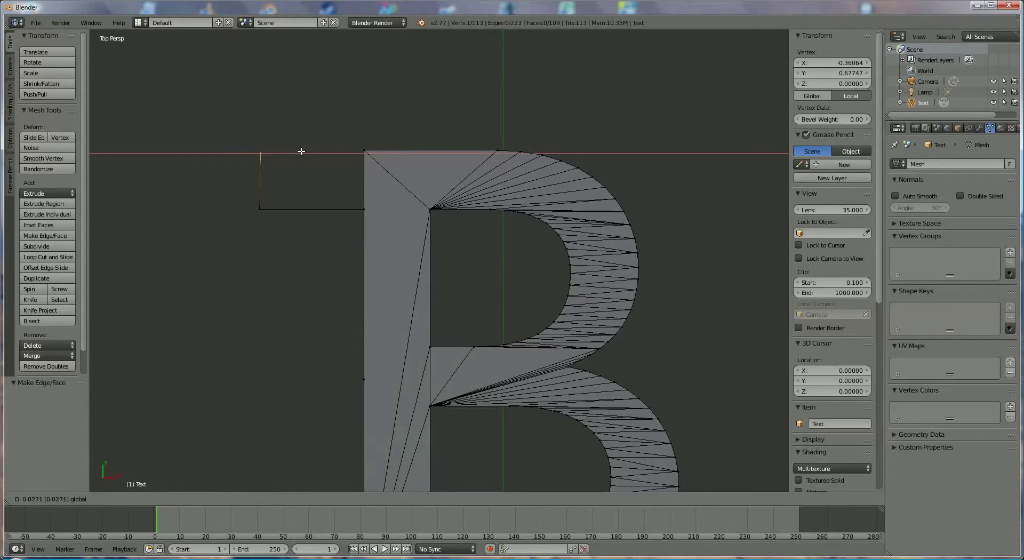
{"action": "left_click", "coordinate": [303, 152]}
Set the upper serif's top outer vertex to Y 0.682 and join it to the stem's top corner with an edge
{"action": "right_click", "coordinate": [364, 148]}
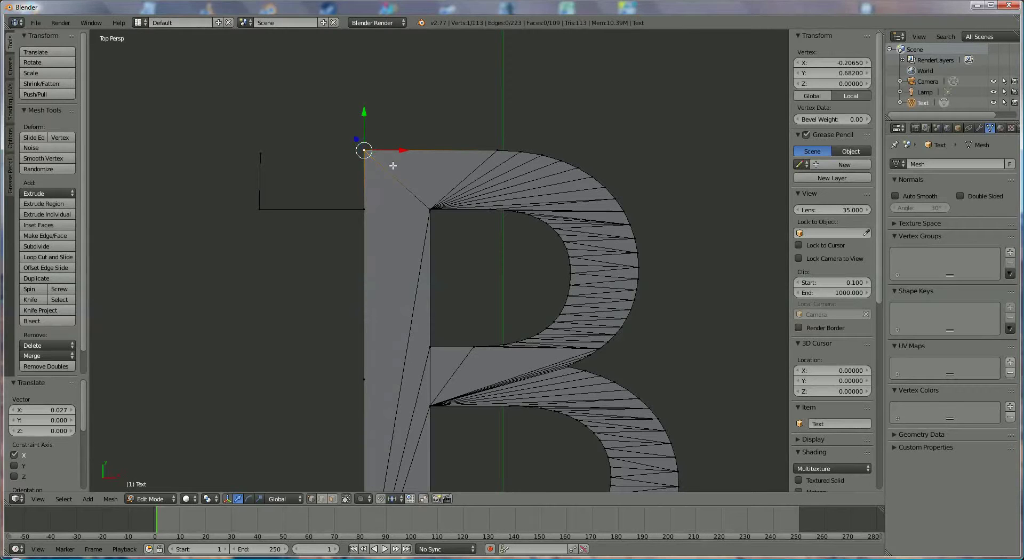
{"action": "right_click", "coordinate": [266, 152]}
{"action": "left_click", "coordinate": [831, 73]}
{"action": "type", "text": "0"}
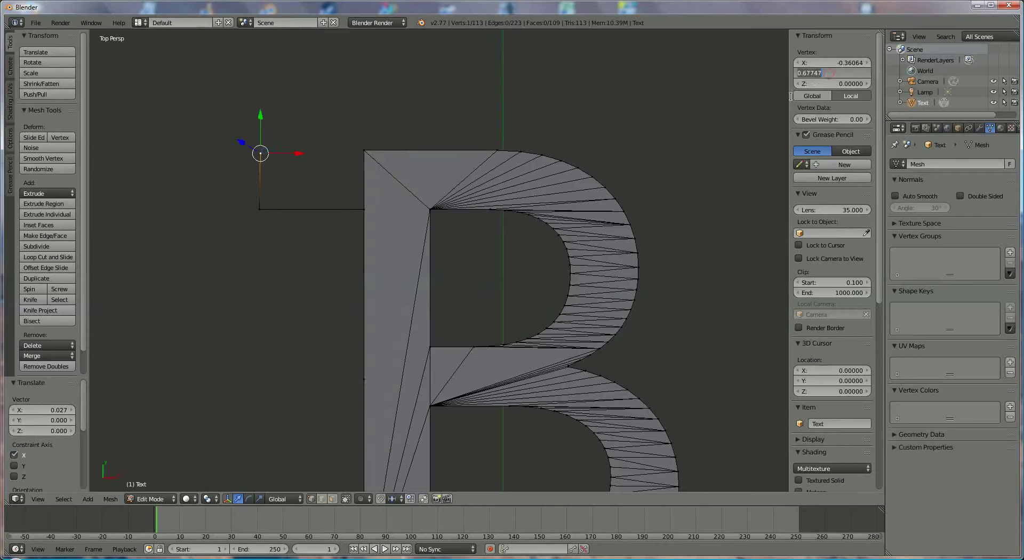
{"action": "type", "text": ".682"}
{"action": "key", "text": "Return"}
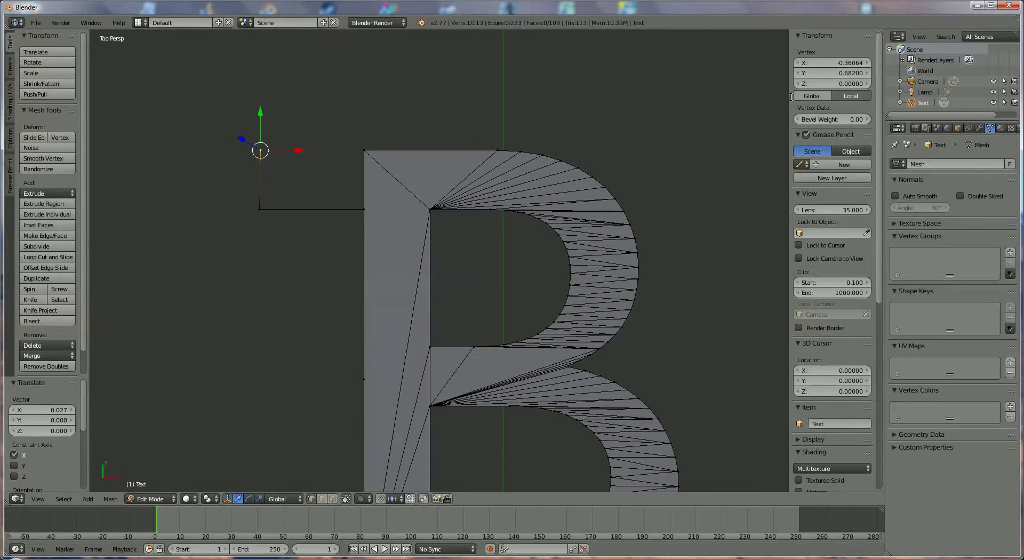
{"action": "right_click", "coordinate": [367, 150], "text": "shift"}
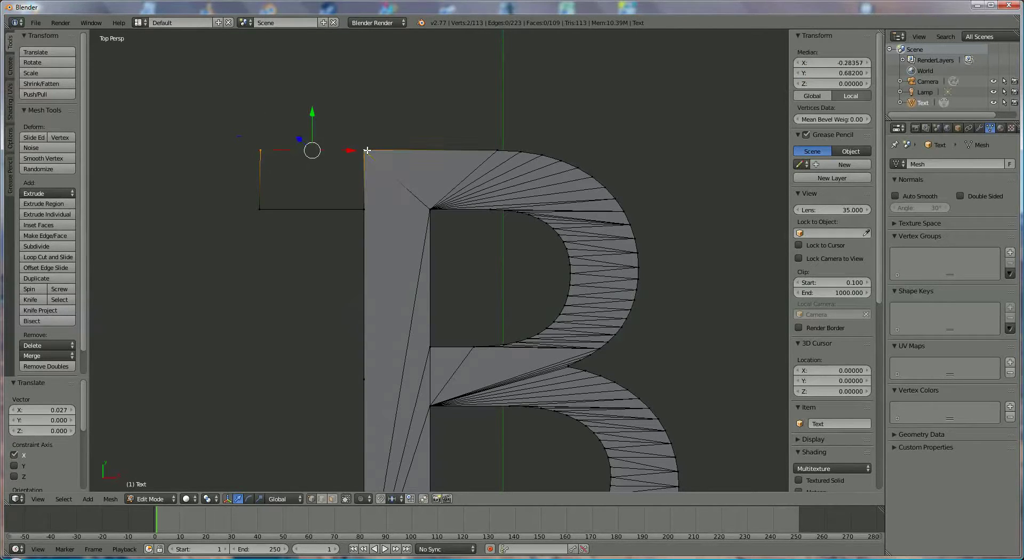
{"action": "key", "text": "f"}
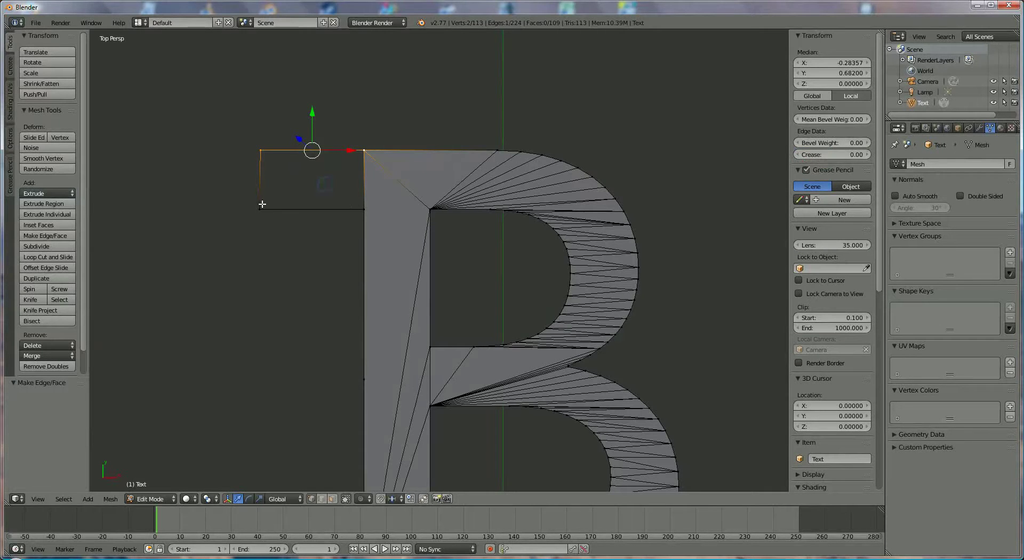
Match the upper serif's top outer vertex to the lower serif by setting its X coordinate to -0.3288
{"action": "scroll", "coordinate": [256, 283], "scroll_direction": "down", "scroll_amount": 5}
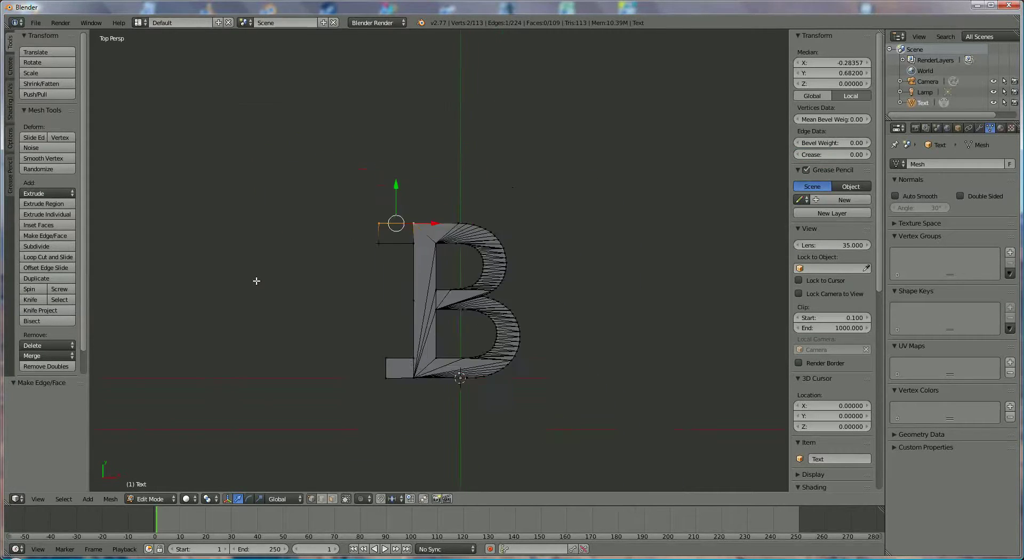
{"action": "scroll", "coordinate": [390, 358], "scroll_direction": "up", "scroll_amount": 2}
{"action": "right_click", "coordinate": [376, 378]}
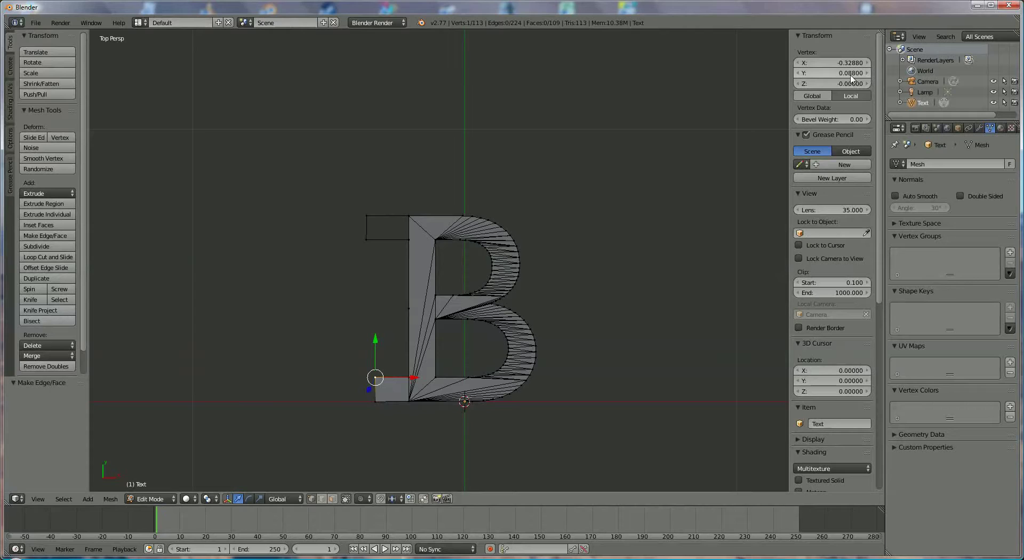
{"action": "right_click", "coordinate": [366, 216]}
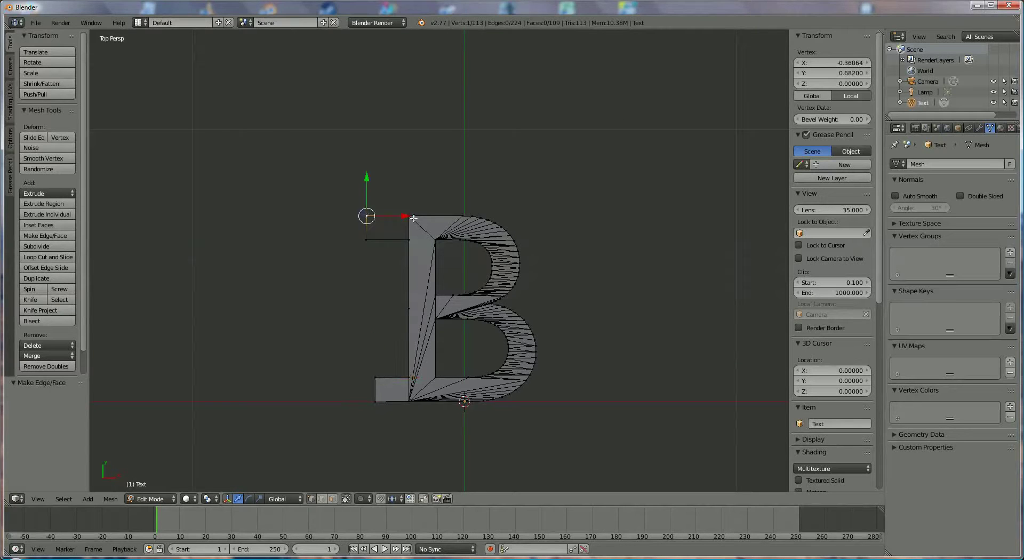
{"action": "left_click", "coordinate": [861, 73]}
{"action": "key", "text": "Return"}
{"action": "right_click", "coordinate": [376, 377]}
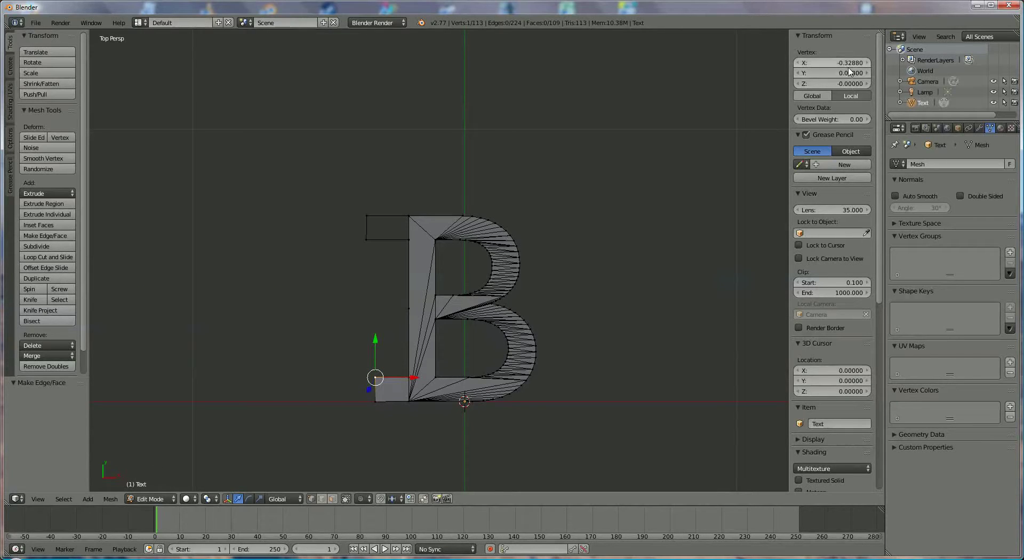
{"action": "right_click", "coordinate": [367, 215]}
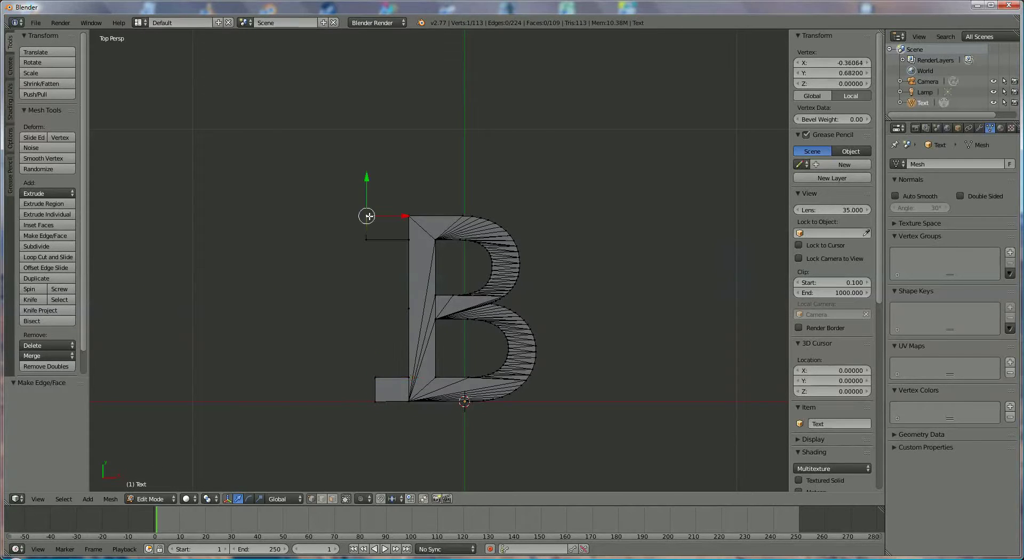
{"action": "left_click", "coordinate": [854, 62]}
{"action": "type", "text": "-.3288"}
{"action": "key", "text": "Return"}
Set the X coordinate of the upper serif's lower outer vertex to -0.3288
{"action": "right_click", "coordinate": [366, 238]}
{"action": "left_click", "coordinate": [854, 62]}
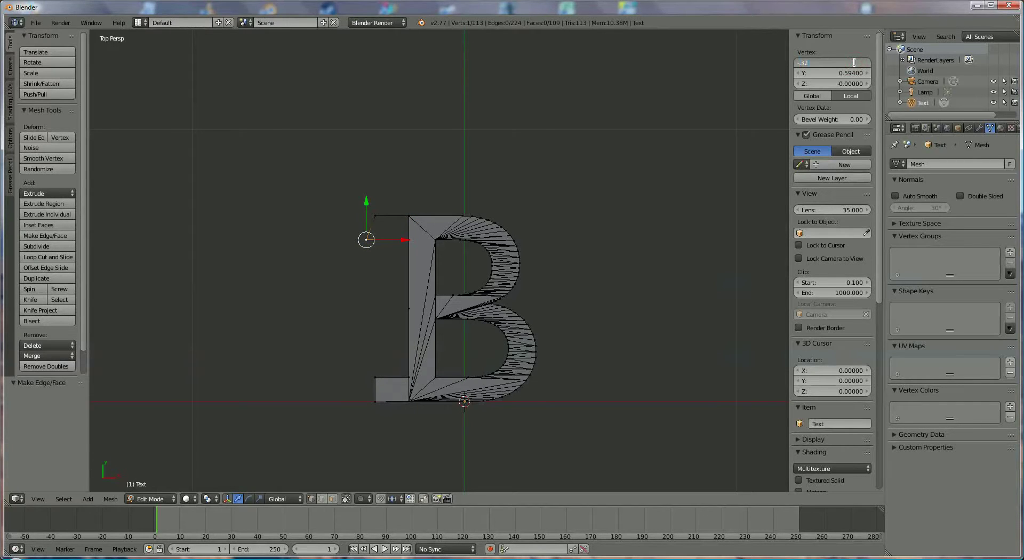
{"action": "type", "text": "-.3288"}
{"action": "key", "text": "Return"}
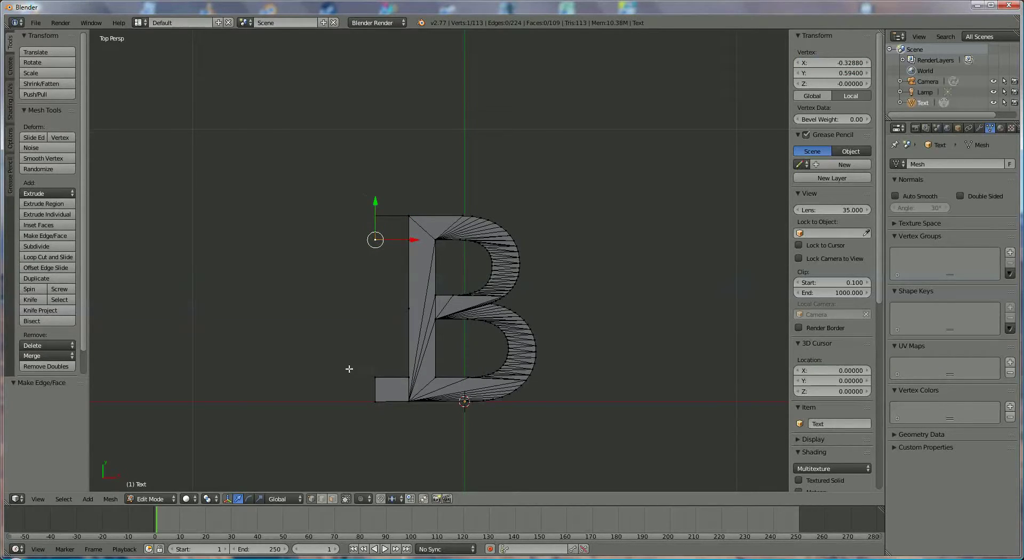
Select only the upper serif's outline and fill it with a face
{"action": "scroll", "coordinate": [350, 369], "scroll_direction": "up", "scroll_amount": 2}
{"action": "key", "text": "a"}
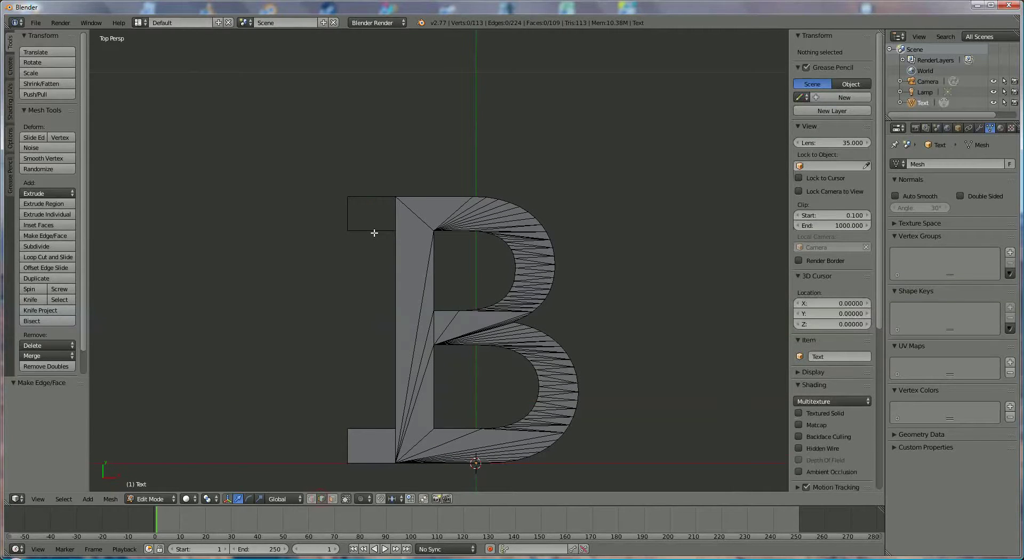
{"action": "key", "text": "l"}
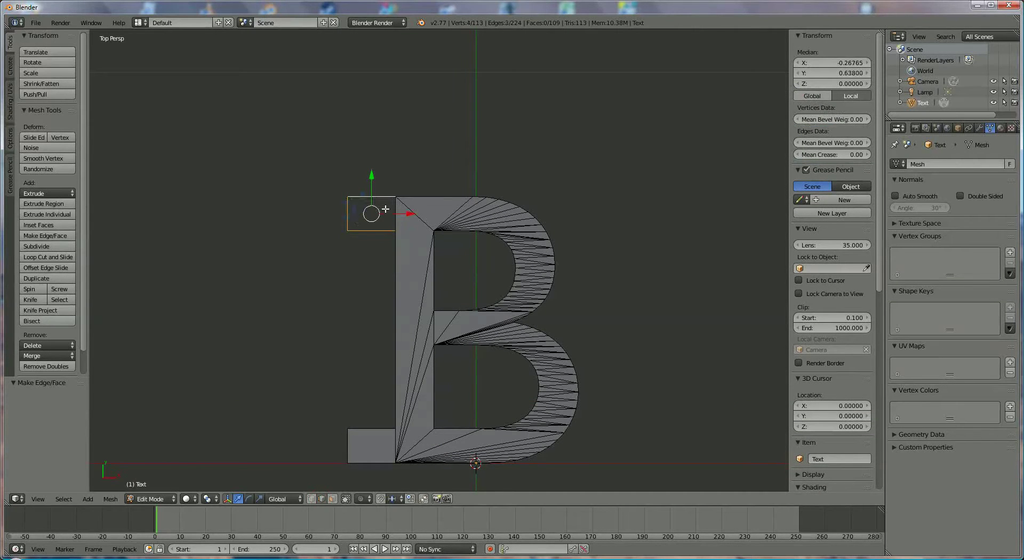
{"action": "key", "text": "f"}
{"action": "key", "text": "f"}
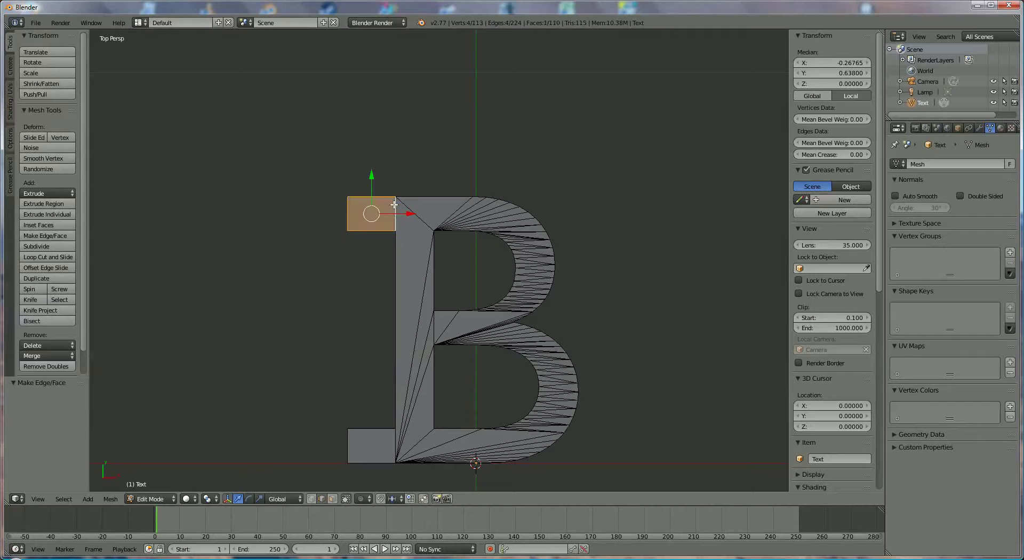
{"action": "scroll", "coordinate": [414, 336], "scroll_direction": "down", "scroll_amount": 3}
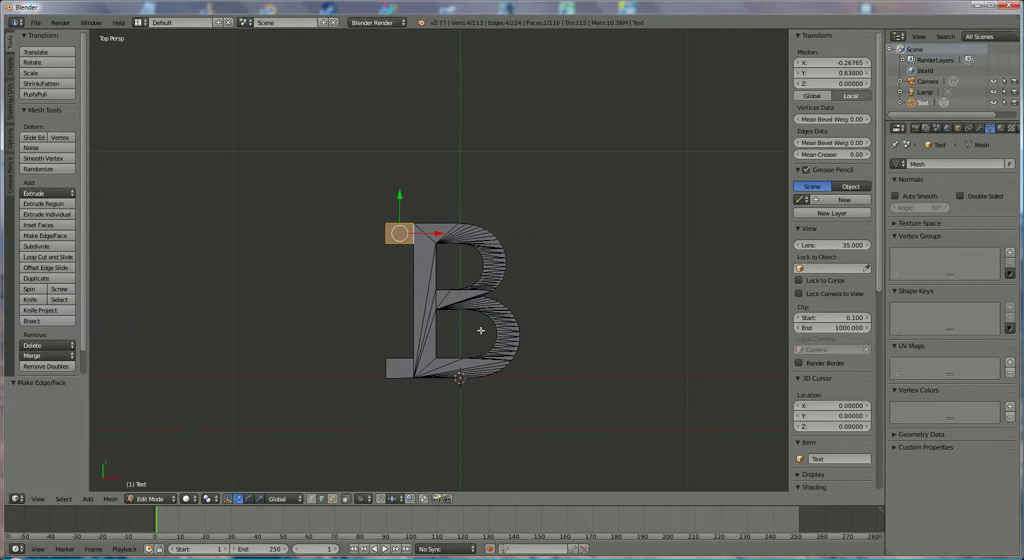
Extrude a zigzag chain of seven connected vertices below the letter, starting from the stem's inner bottom corner
{"action": "scroll", "coordinate": [451, 256], "scroll_direction": "up", "scroll_amount": 6}
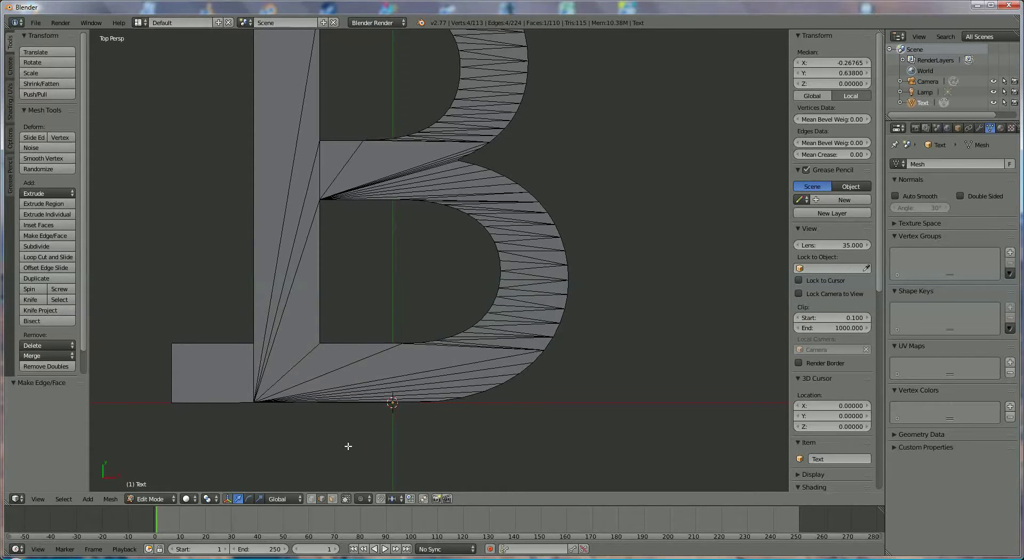
{"action": "middle_click_drag", "start_coordinate": [348, 446], "coordinate": [399, 373], "text": "shift"}
{"action": "scroll", "coordinate": [403, 374], "scroll_direction": "up", "scroll_amount": 2}
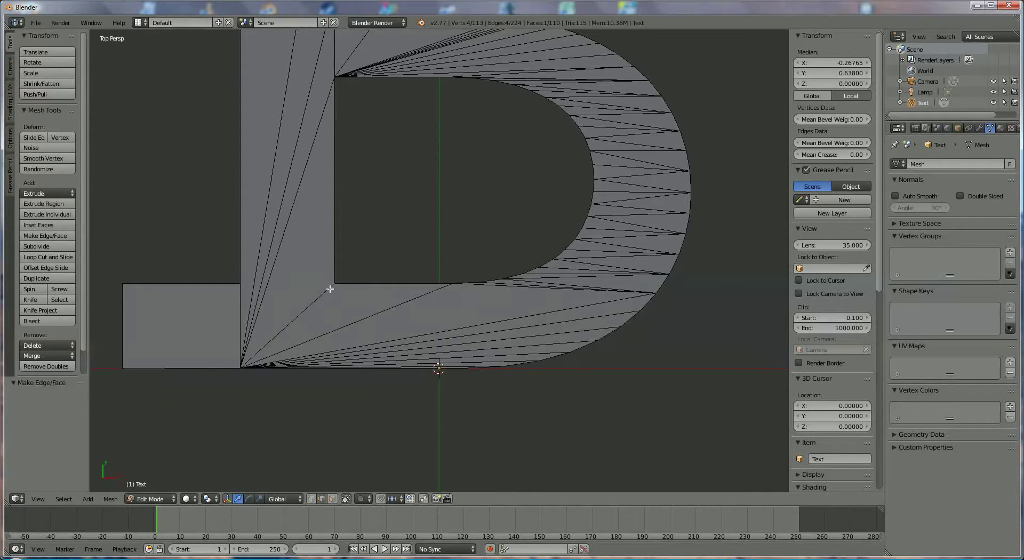
{"action": "left_click", "coordinate": [311, 499]}
{"action": "right_click", "coordinate": [335, 283]}
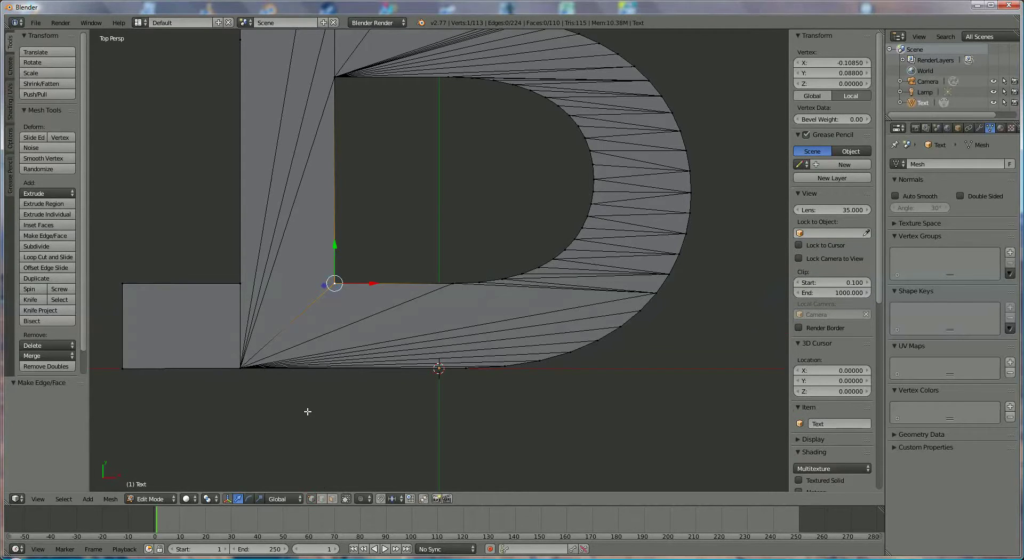
{"action": "right_click", "coordinate": [334, 486], "text": "ctrl"}
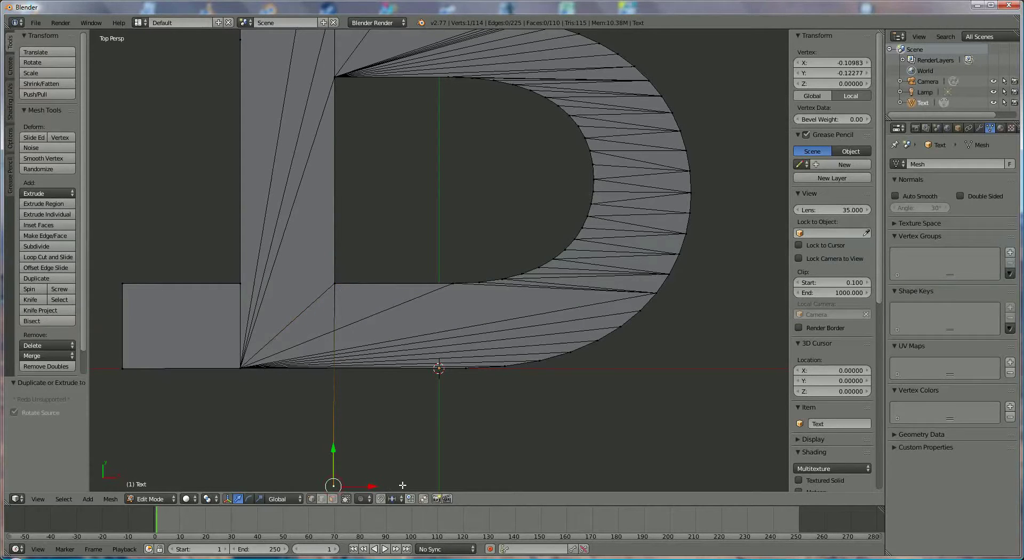
{"action": "right_click", "coordinate": [402, 485], "text": "ctrl"}
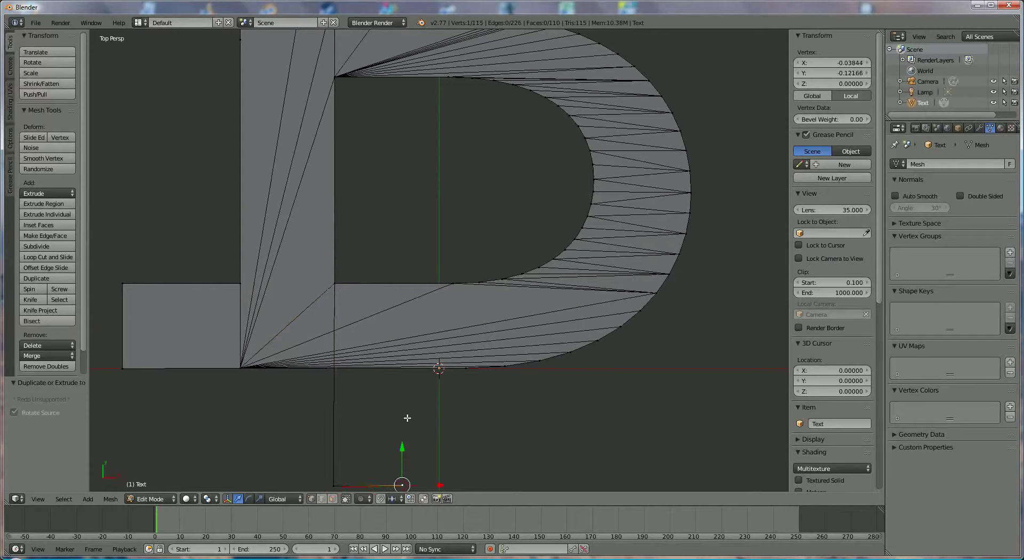
{"action": "right_click", "coordinate": [407, 375], "text": "ctrl"}
{"action": "right_click", "coordinate": [469, 375], "text": "ctrl"}
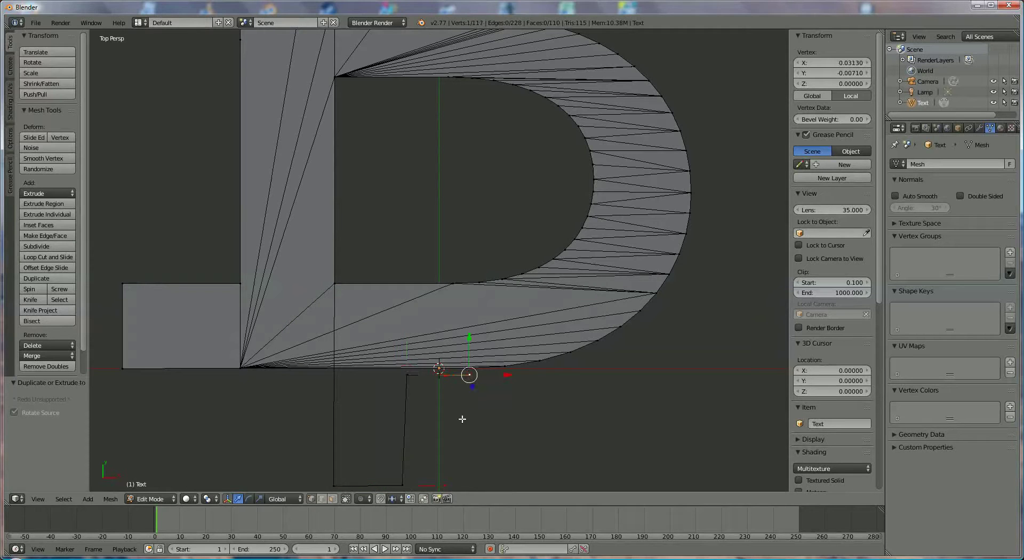
{"action": "right_click", "coordinate": [462, 482], "text": "ctrl"}
{"action": "left_click", "coordinate": [510, 483]}
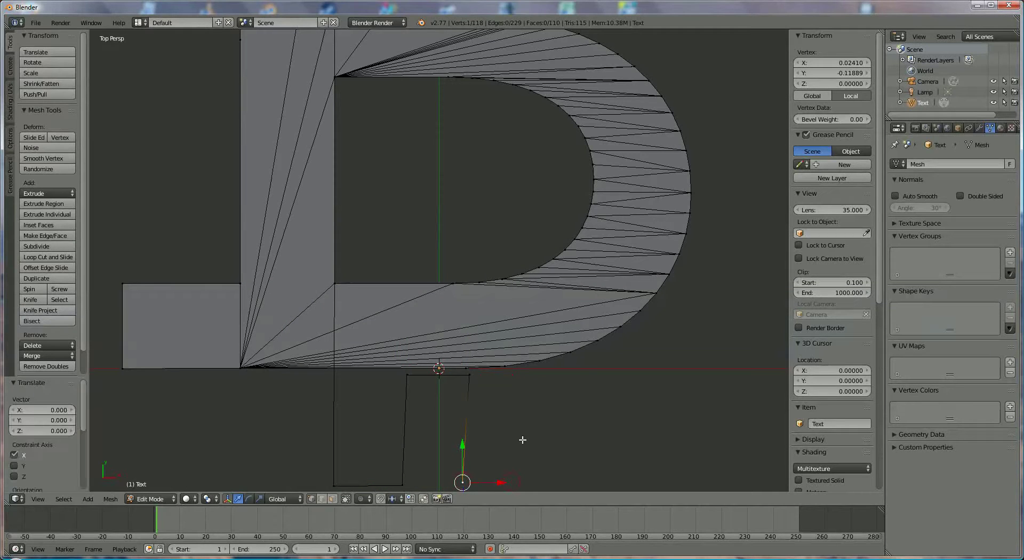
{"action": "right_click", "coordinate": [516, 482], "text": "ctrl"}
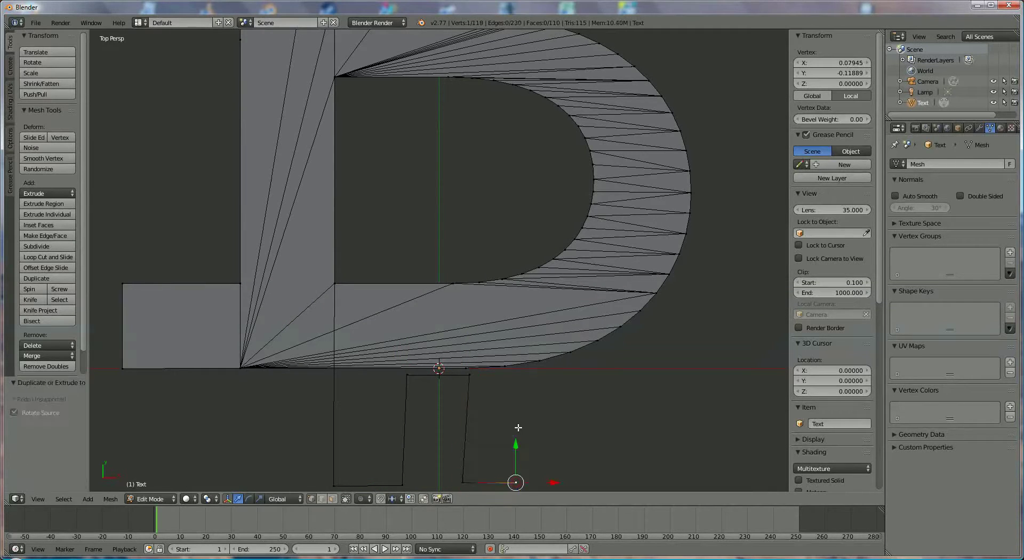
{"action": "right_click", "coordinate": [512, 384], "text": "ctrl"}
Delete the chain's four upright edges and its upper connecting edge, keeping the two horizontal edges below the letter
{"action": "key", "text": "a"}
{"action": "left_click", "coordinate": [448, 374]}
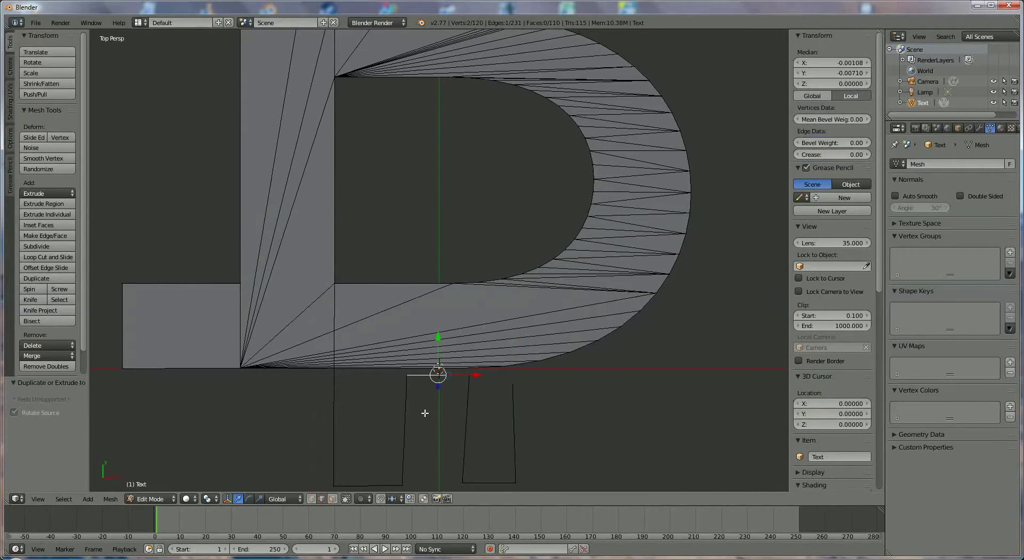
{"action": "left_click", "coordinate": [405, 414], "text": "shift"}
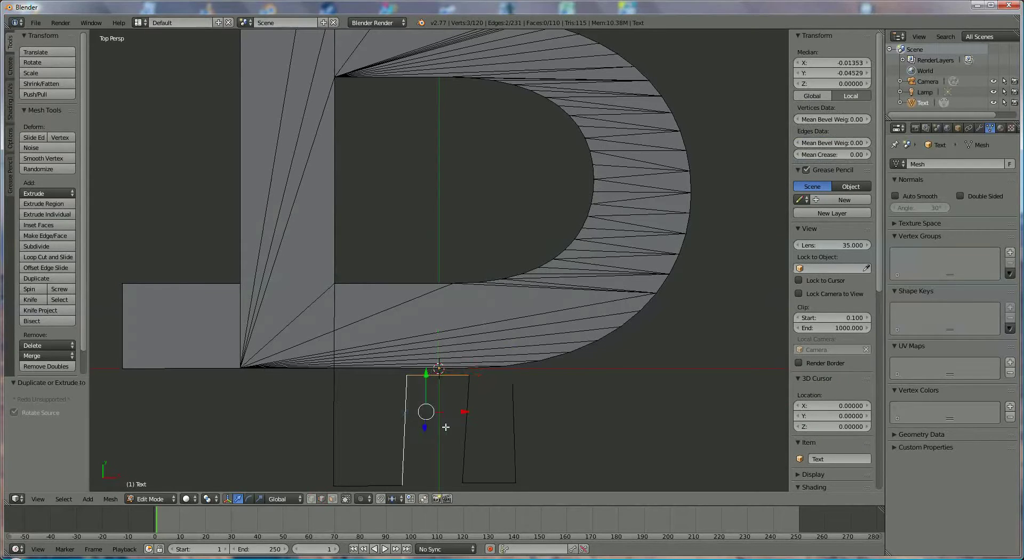
{"action": "left_click", "coordinate": [467, 395], "text": "shift"}
{"action": "left_click", "coordinate": [513, 427], "text": "shift"}
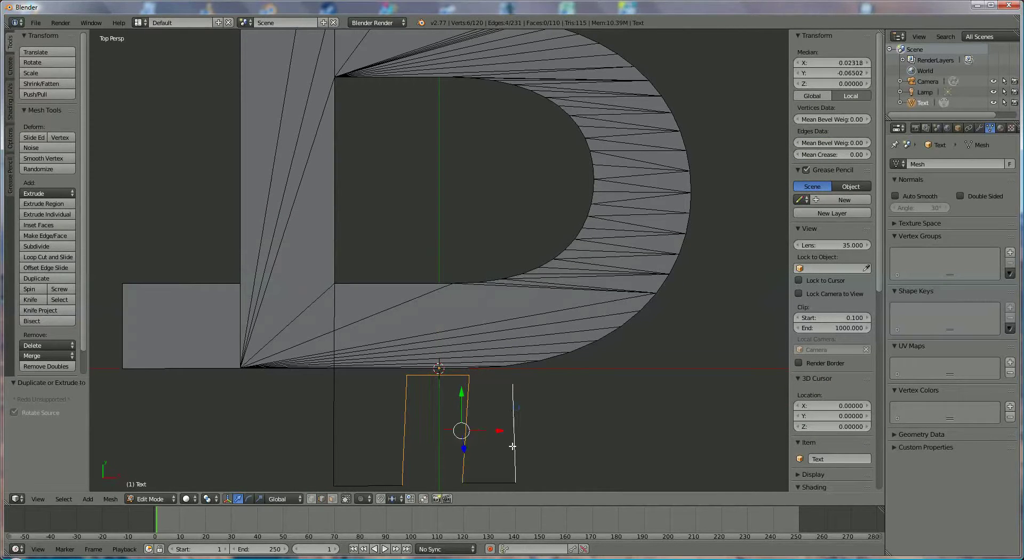
{"action": "left_click", "coordinate": [334, 409], "text": "shift"}
{"action": "key", "text": "x"}
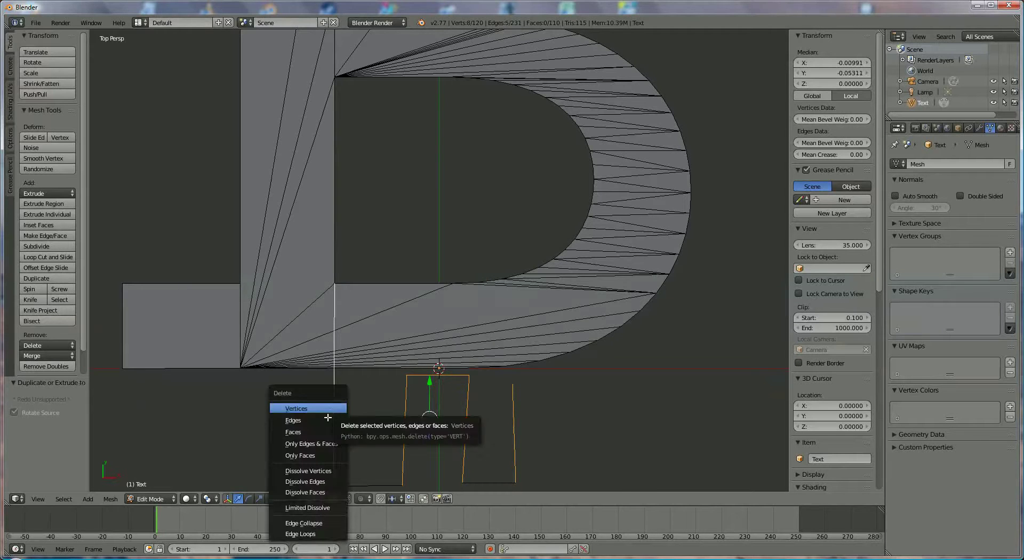
{"action": "left_click", "coordinate": [324, 423]}
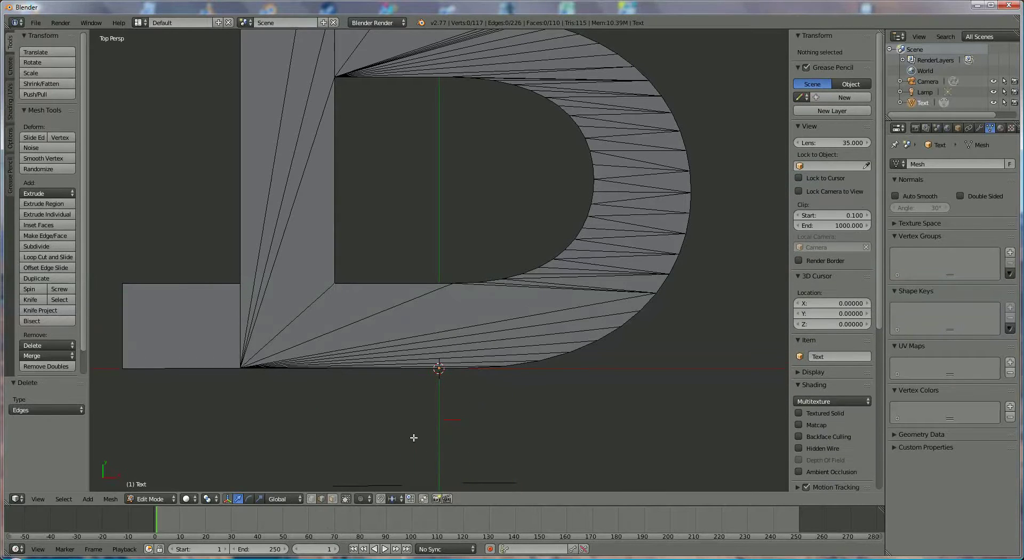
Move the outer end vertex of the loose edge nearest the stem by -0.018 along X
{"action": "middle_click_drag", "start_coordinate": [411, 439], "coordinate": [414, 377], "text": "shift"}
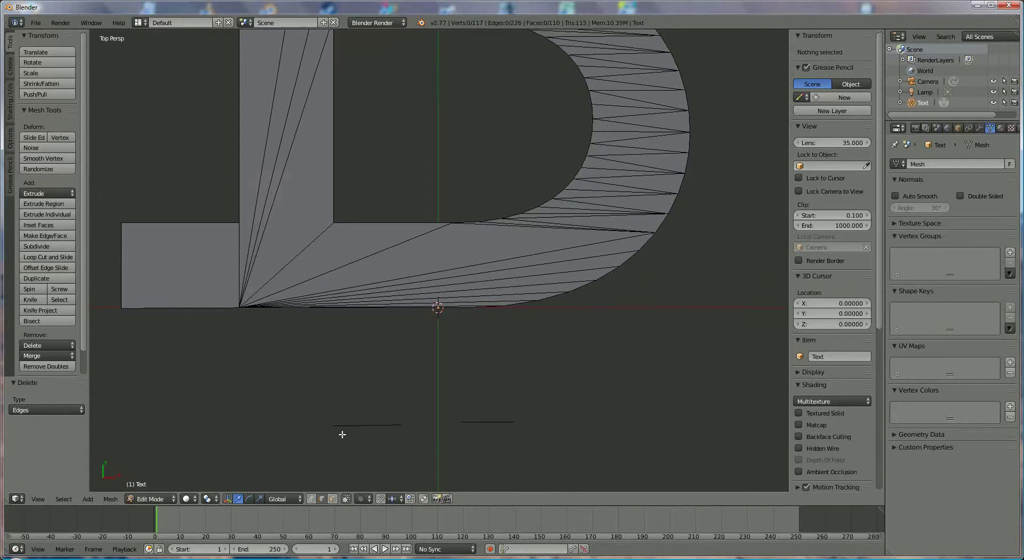
{"action": "right_click", "coordinate": [334, 220]}
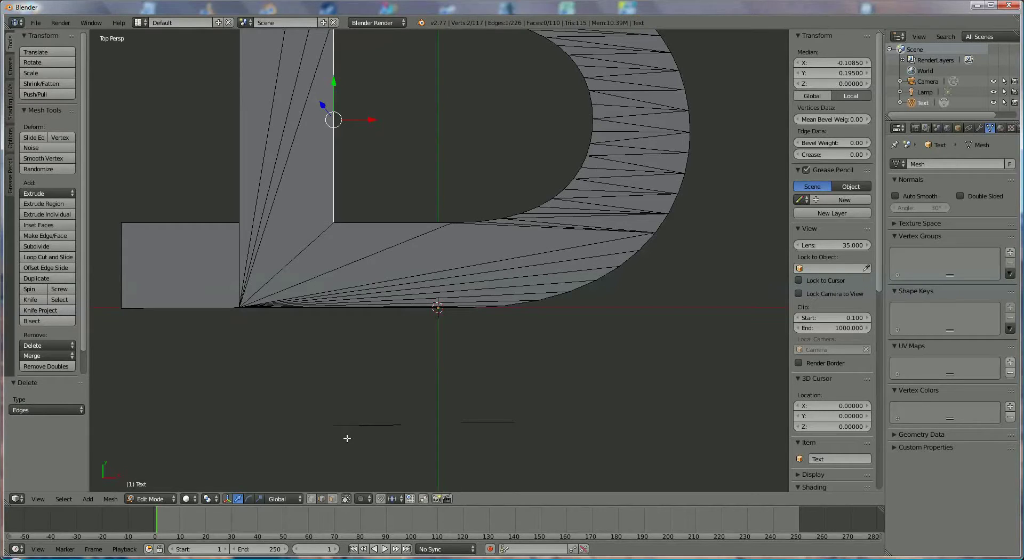
{"action": "right_click", "coordinate": [357, 426]}
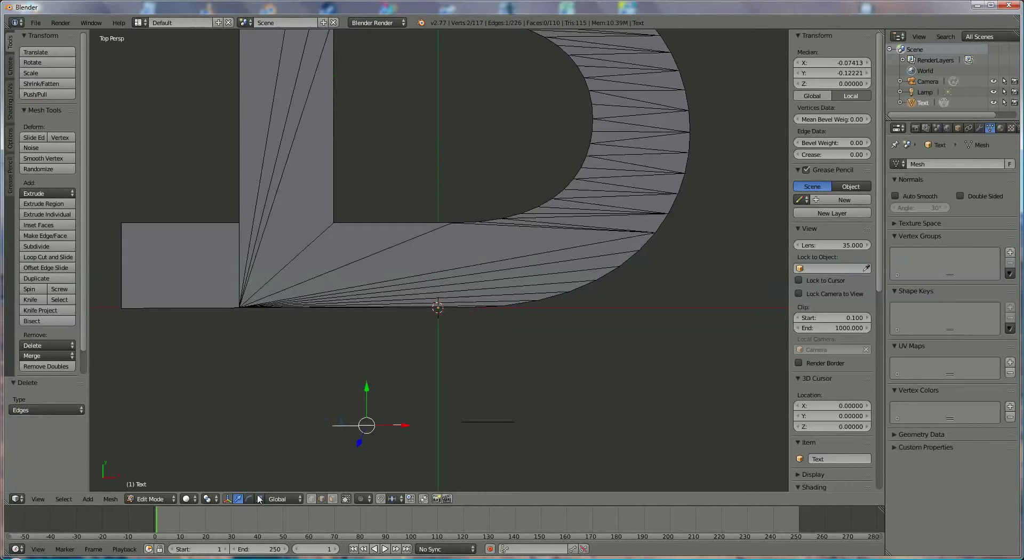
{"action": "left_click", "coordinate": [312, 499]}
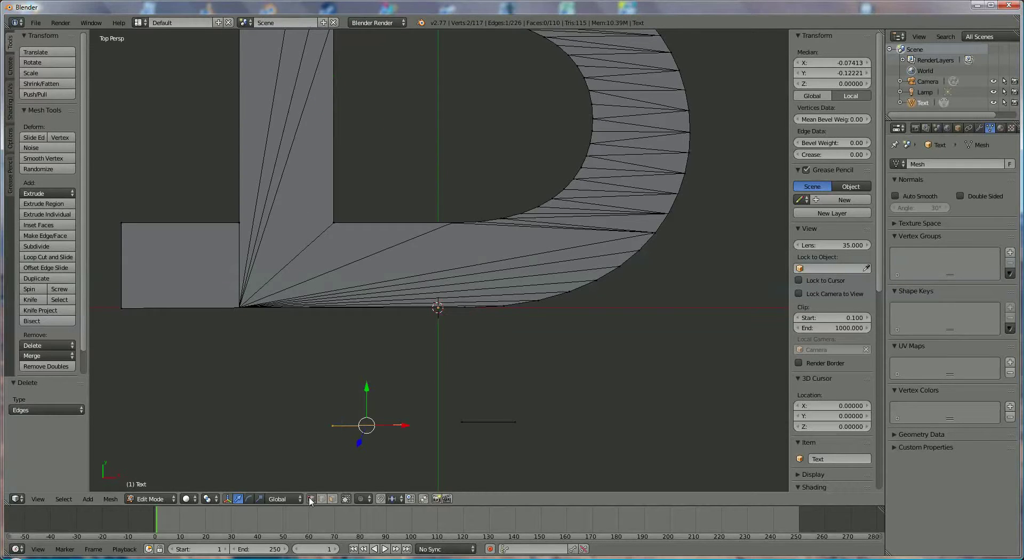
{"action": "right_click", "coordinate": [329, 427]}
{"action": "left_click_drag", "start_coordinate": [373, 428], "coordinate": [356, 431]}
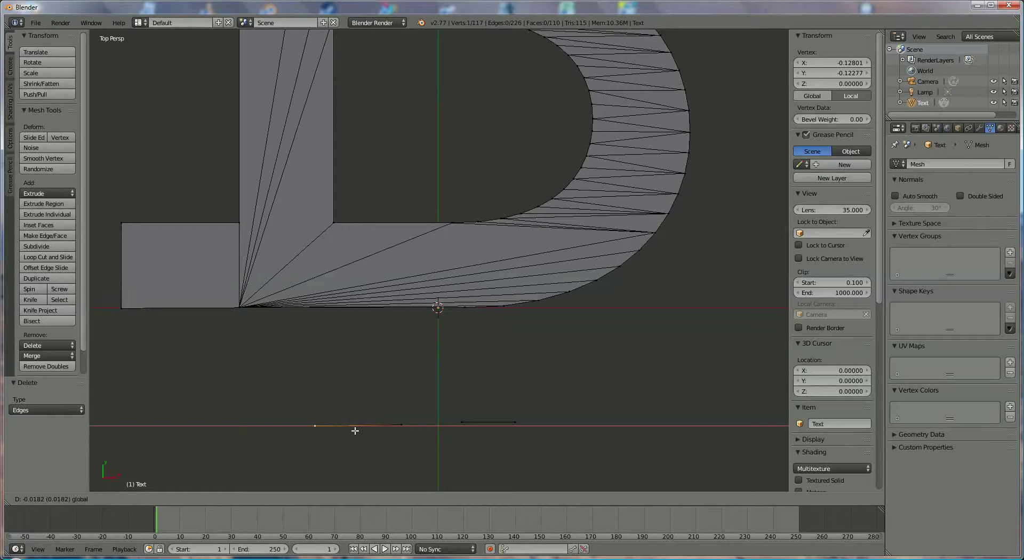
{"action": "left_click_drag", "start_coordinate": [355, 430], "coordinate": [355, 430]}
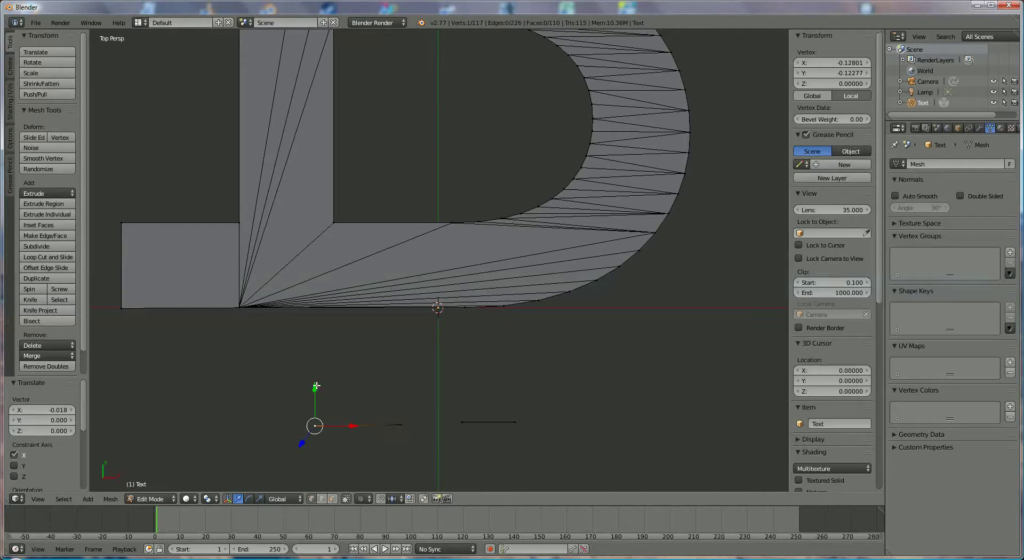
Raise that same end vertex slightly along Y and set its Y coordinate to exactly -0.12
{"action": "left_click_drag", "start_coordinate": [316, 386], "coordinate": [317, 383]}
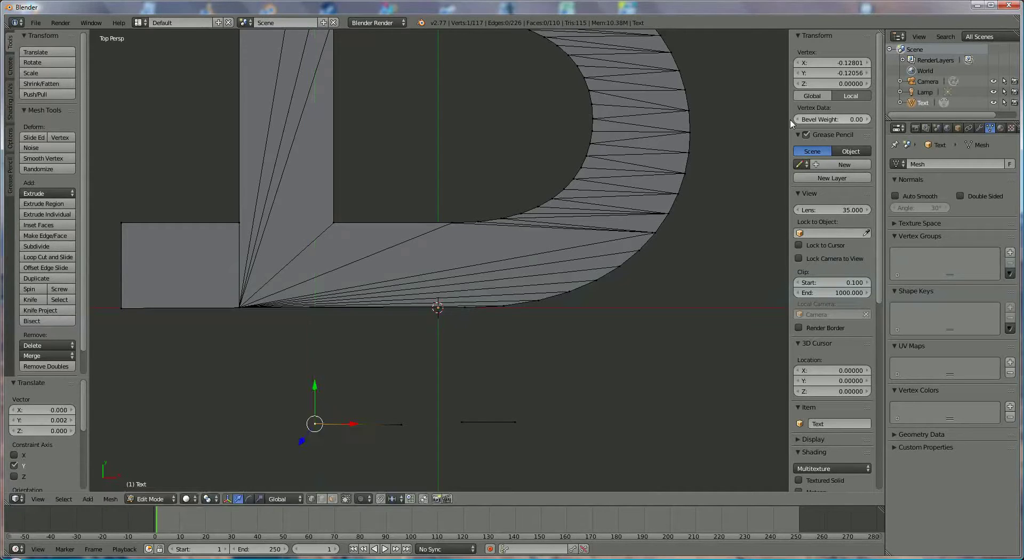
{"action": "left_click", "coordinate": [826, 73]}
{"action": "key", "text": "BackSpace"}
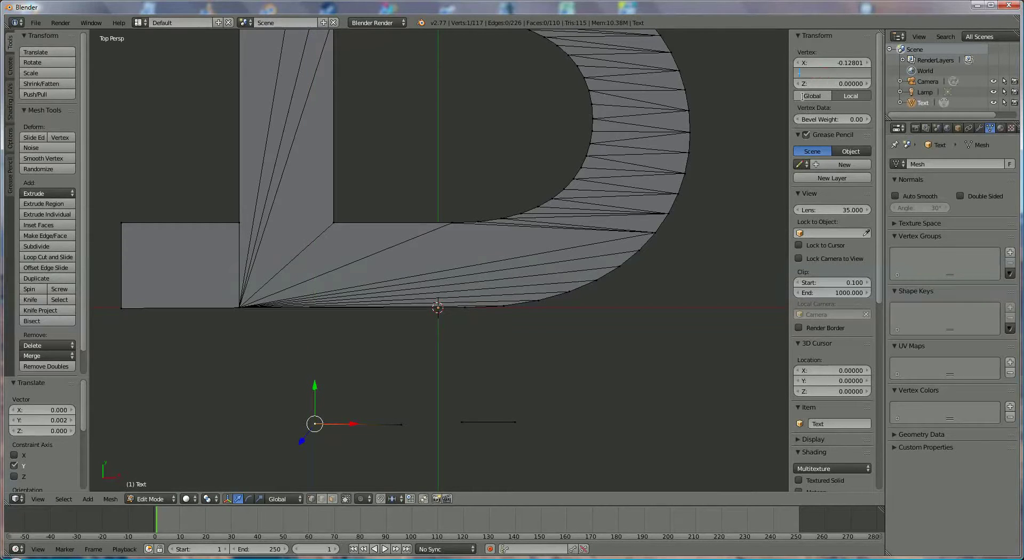
{"action": "type", "text": "-0.12"}
{"action": "key", "text": "Return"}
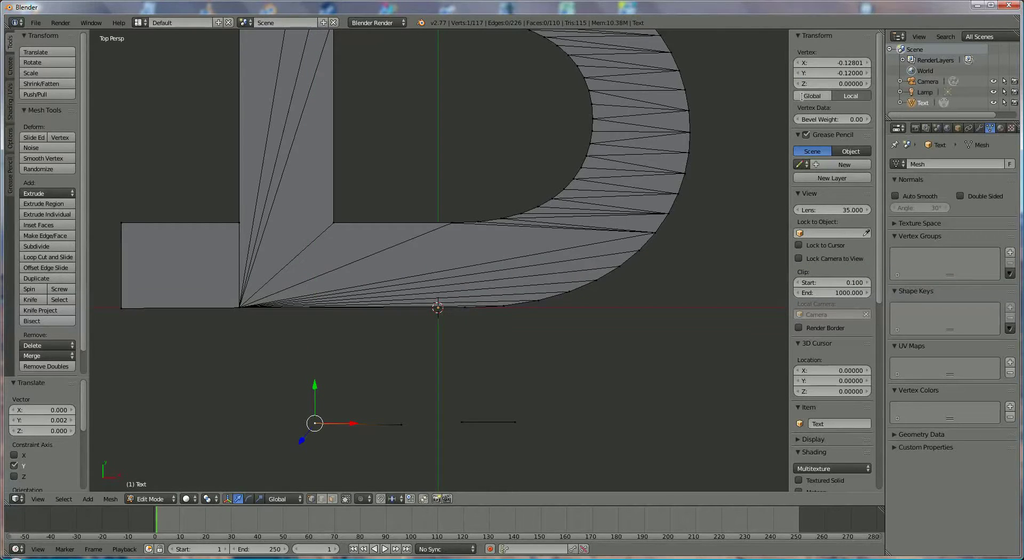
Set the Y coordinate of the same loose edge's opposite end vertex to -0.12
{"action": "right_click", "coordinate": [399, 424]}
{"action": "left_click", "coordinate": [848, 71]}
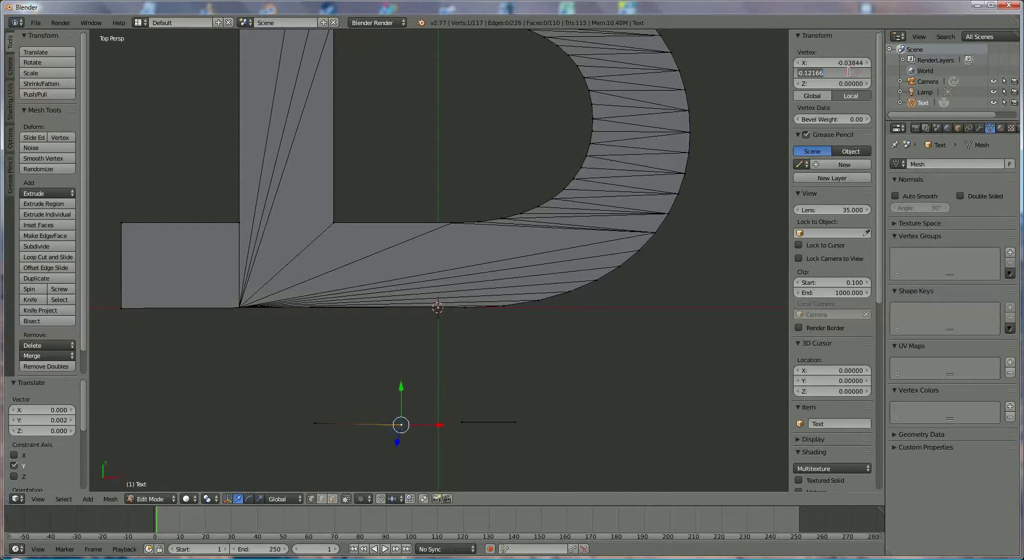
{"action": "key", "text": "BackSpace"}
{"action": "type", "text": "-.12"}
{"action": "key", "text": "Return"}
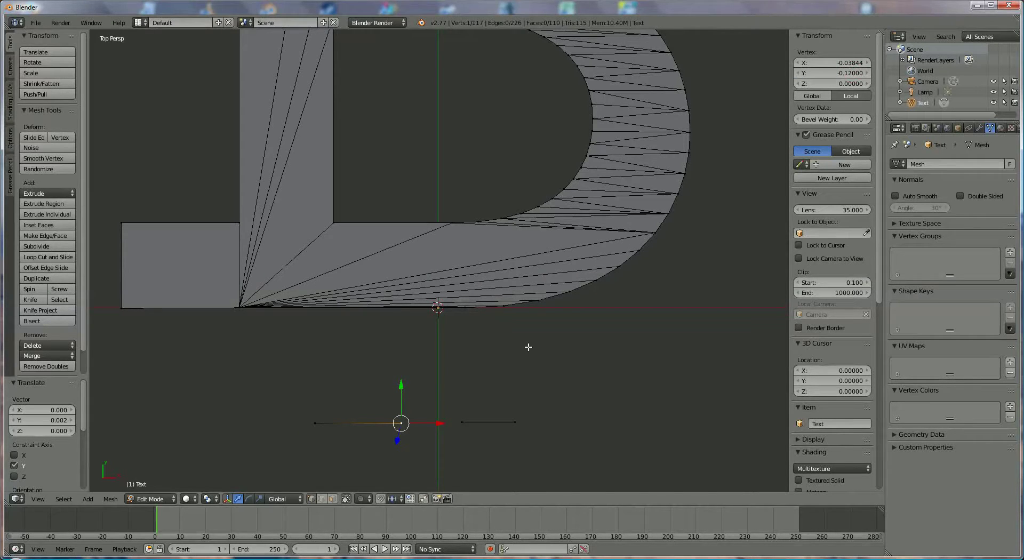
Set the Y coordinate of both end vertices of the loose edge farther from the stem to -0.12
{"action": "right_click", "coordinate": [462, 423]}
{"action": "left_click", "coordinate": [836, 74]}
{"action": "key", "text": "BackSpace"}
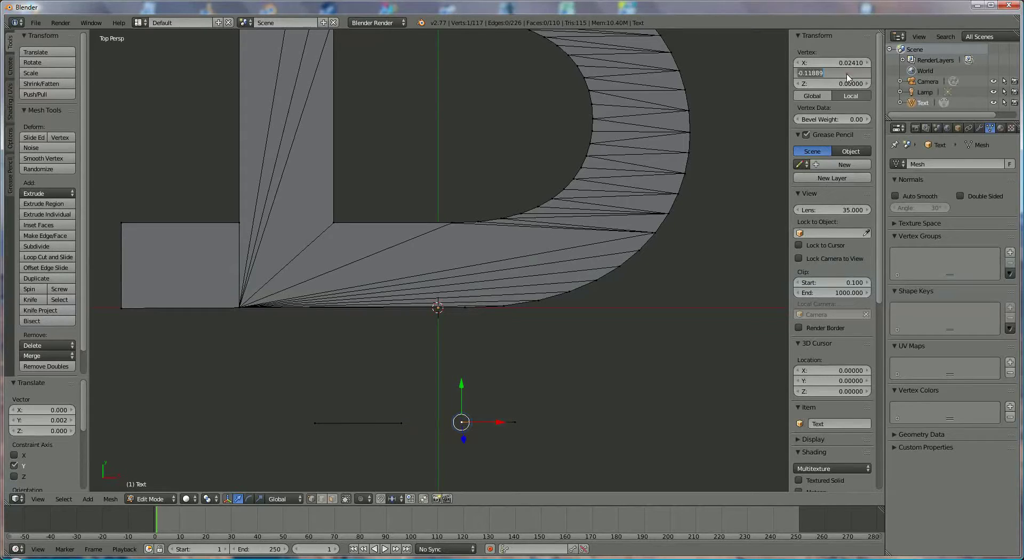
{"action": "type", "text": "-.12"}
{"action": "key", "text": "Return"}
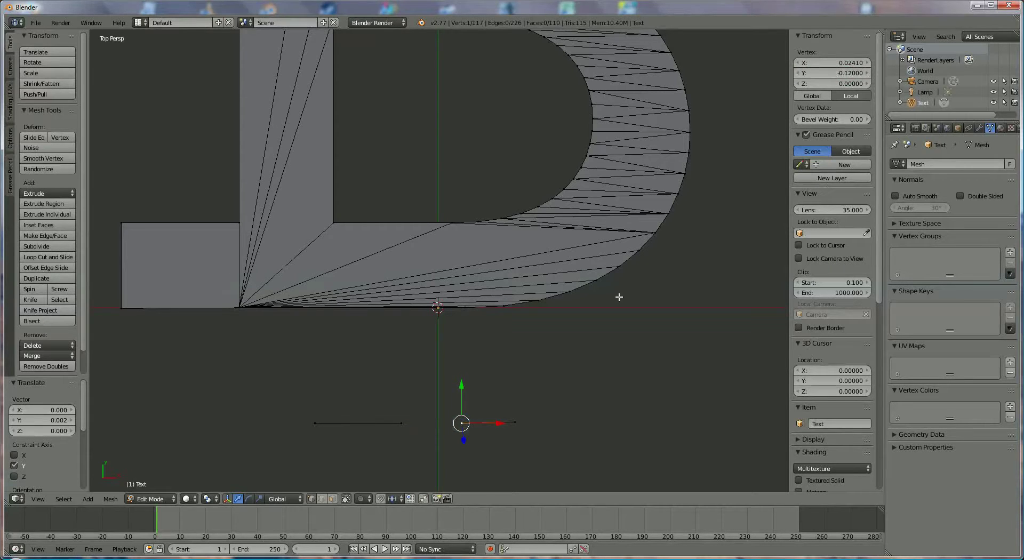
{"action": "right_click", "coordinate": [515, 423]}
{"action": "left_click", "coordinate": [827, 73]}
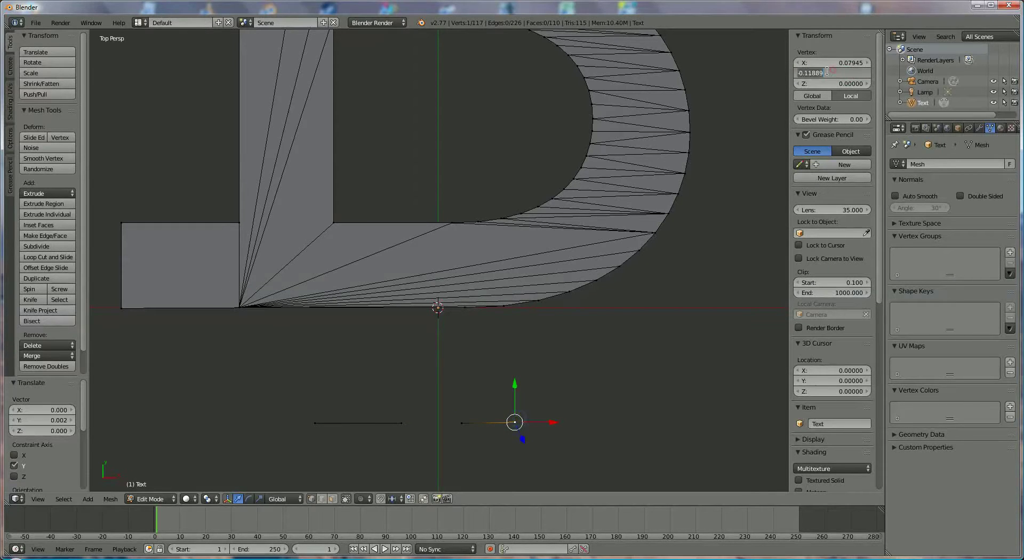
{"action": "key", "text": "BackSpace"}
{"action": "type", "text": "-.12"}
{"action": "key", "text": "Return"}
Subdivide the long edge along the letter's base twice, using one cut each time
{"action": "left_click", "coordinate": [321, 499]}
{"action": "right_click", "coordinate": [359, 308]}
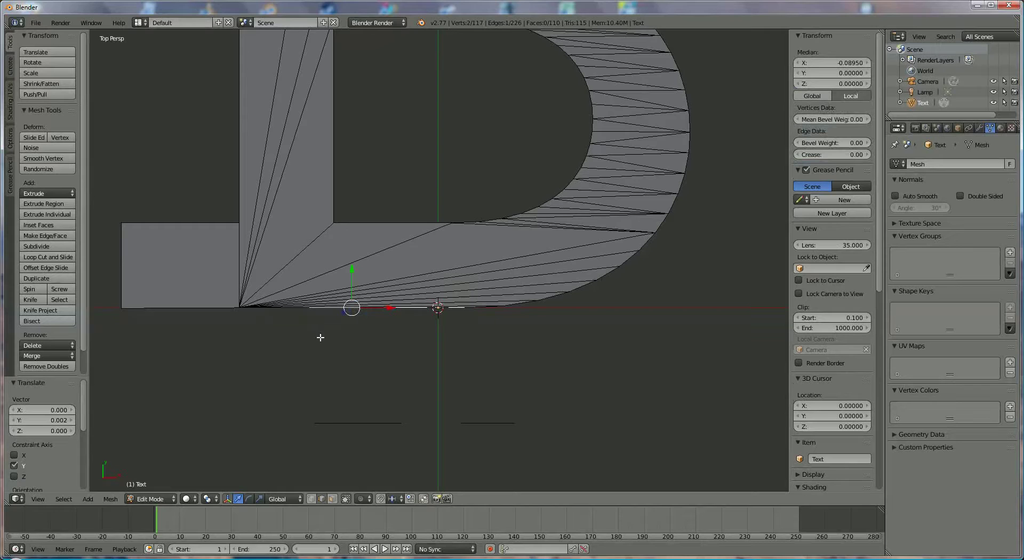
{"action": "left_click", "coordinate": [48, 247]}
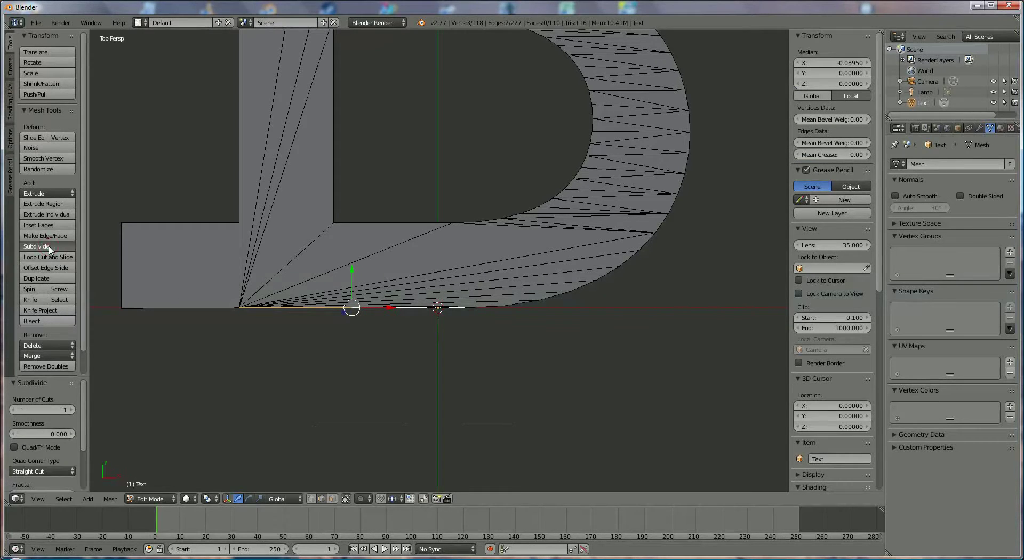
{"action": "left_click", "coordinate": [54, 247]}
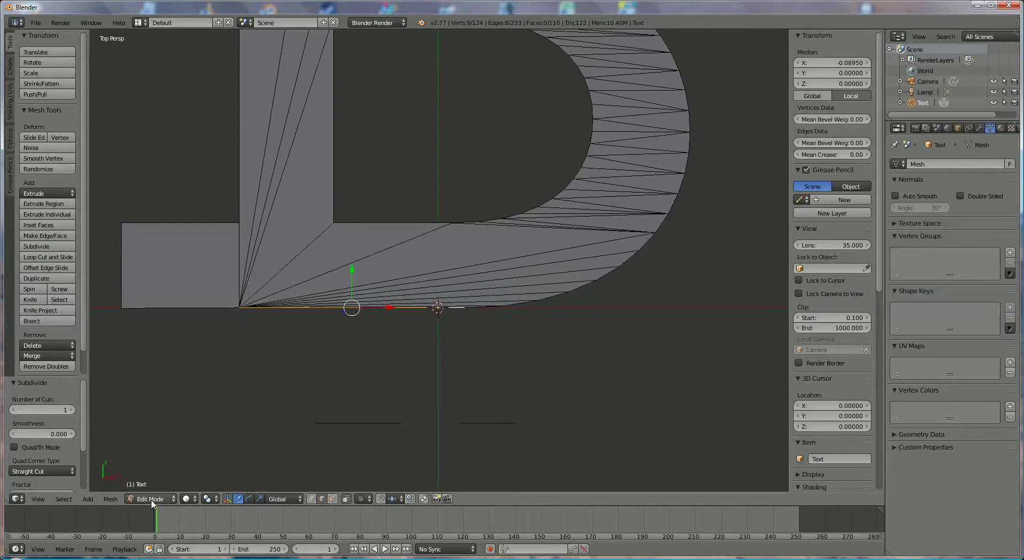
Set the X coordinate of the outer end vertex of the loose edge nearest the stem to -0.12
{"action": "left_click", "coordinate": [311, 499]}
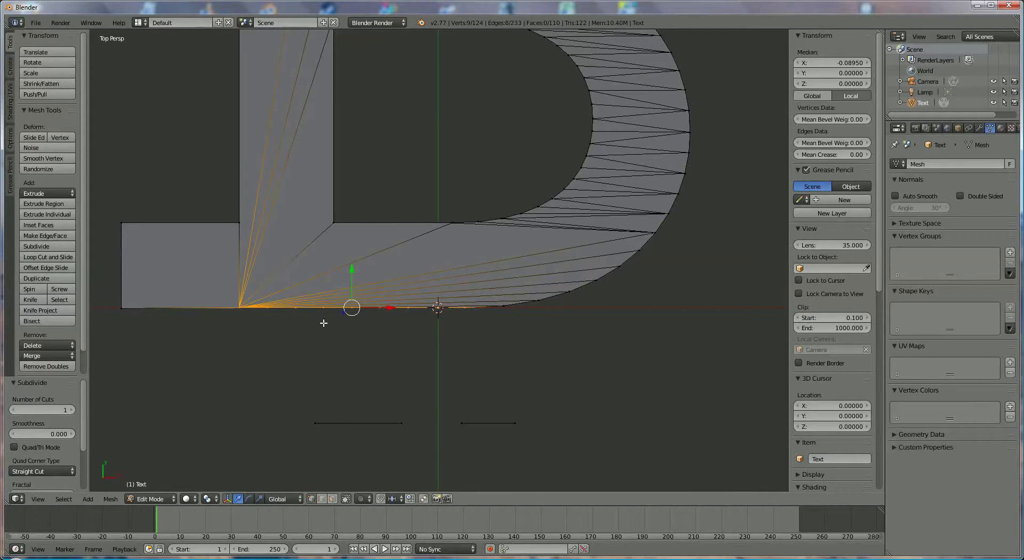
{"action": "right_click", "coordinate": [322, 312]}
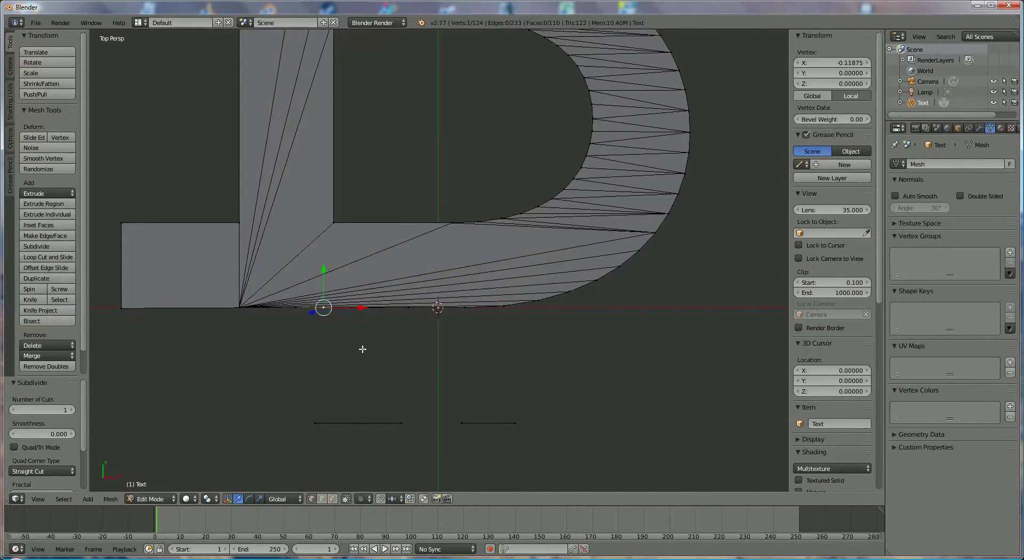
{"action": "left_click_drag", "start_coordinate": [324, 308], "coordinate": [315, 423]}
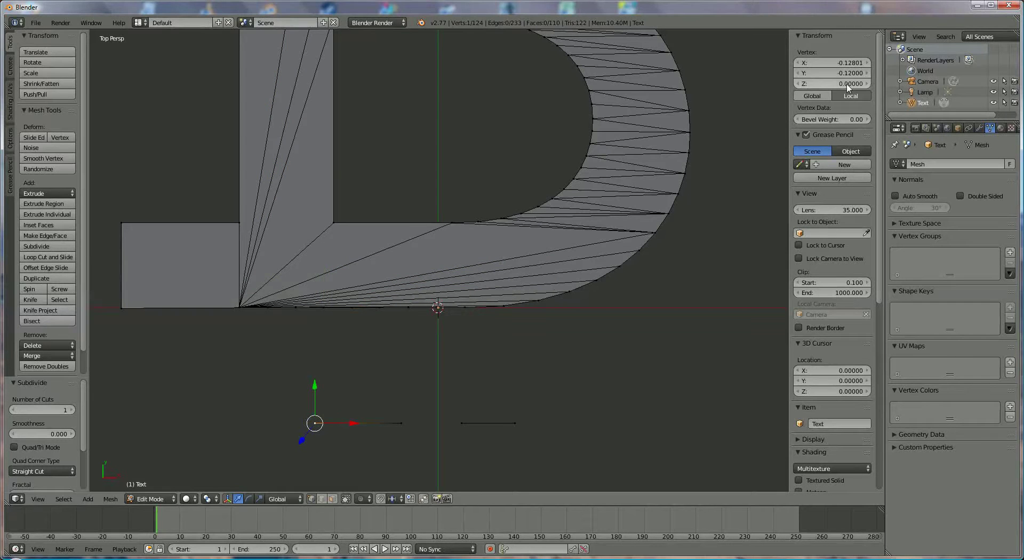
{"action": "left_click", "coordinate": [850, 63]}
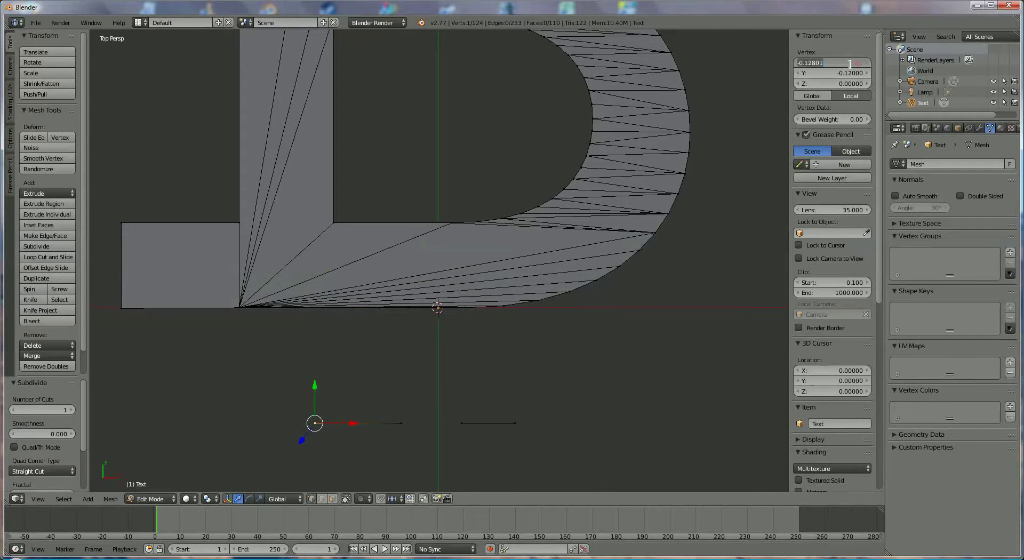
{"action": "type", "text": "-0.12"}
{"action": "key", "text": "Return"}
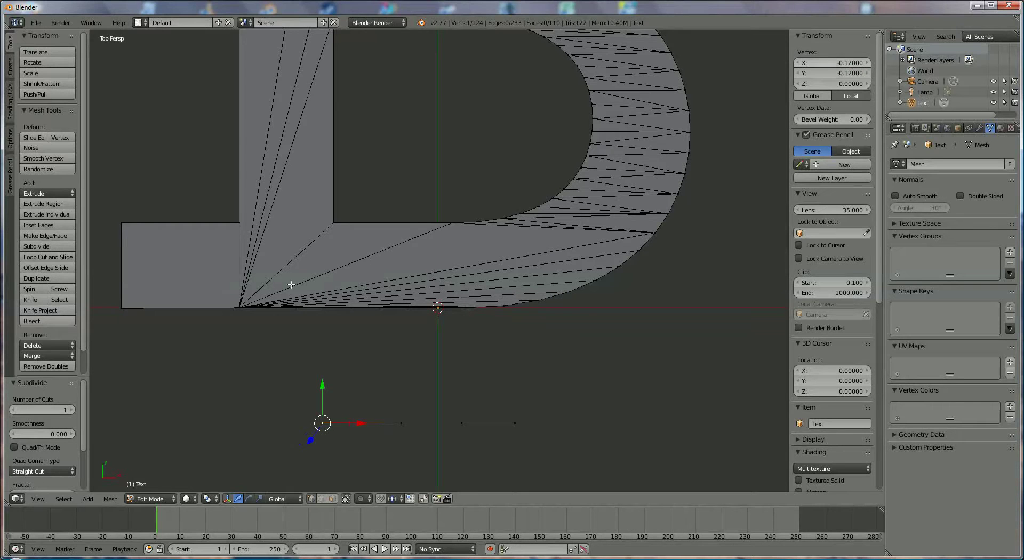
Set the base vertex directly above it to X -0.12 and join the two vertices with an upright edge
{"action": "right_click", "coordinate": [320, 305]}
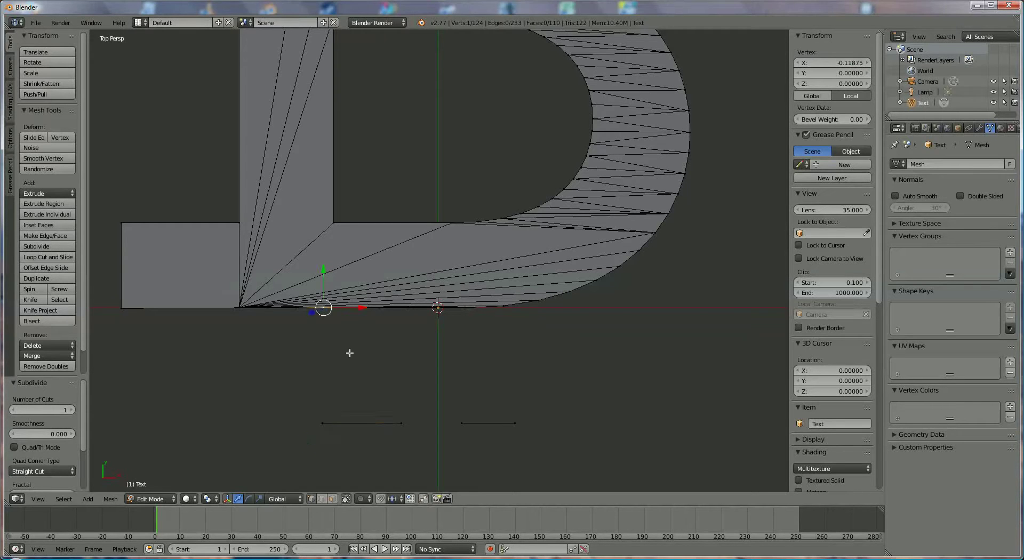
{"action": "left_click", "coordinate": [851, 63]}
{"action": "type", "text": "-0.12"}
{"action": "key", "text": "Return"}
{"action": "right_click", "coordinate": [321, 423], "text": "shift"}
{"action": "key", "text": "f"}
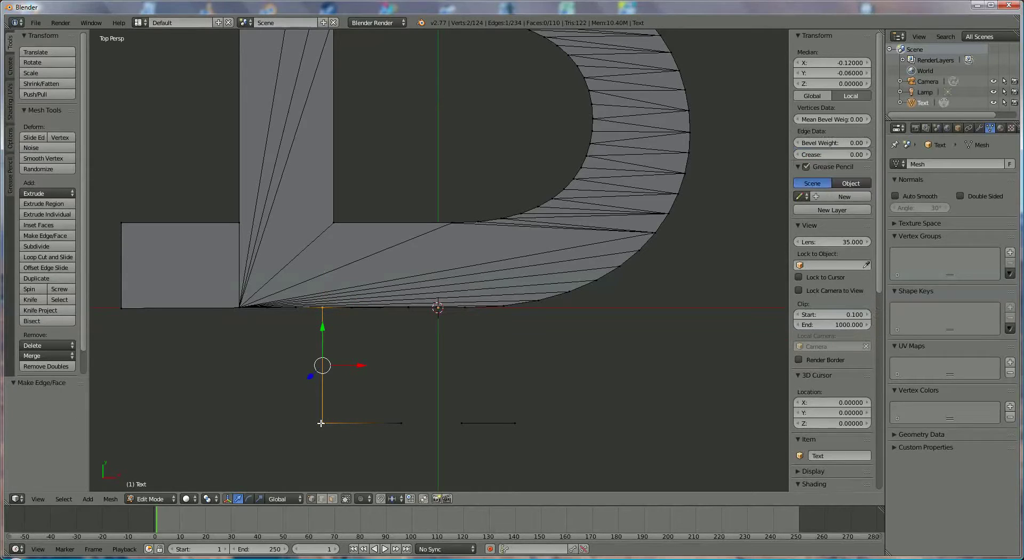
Move the opposite end vertex of the same lower edge by -0.006 along X and set its X coordinate to 0
{"action": "right_click", "coordinate": [402, 424]}
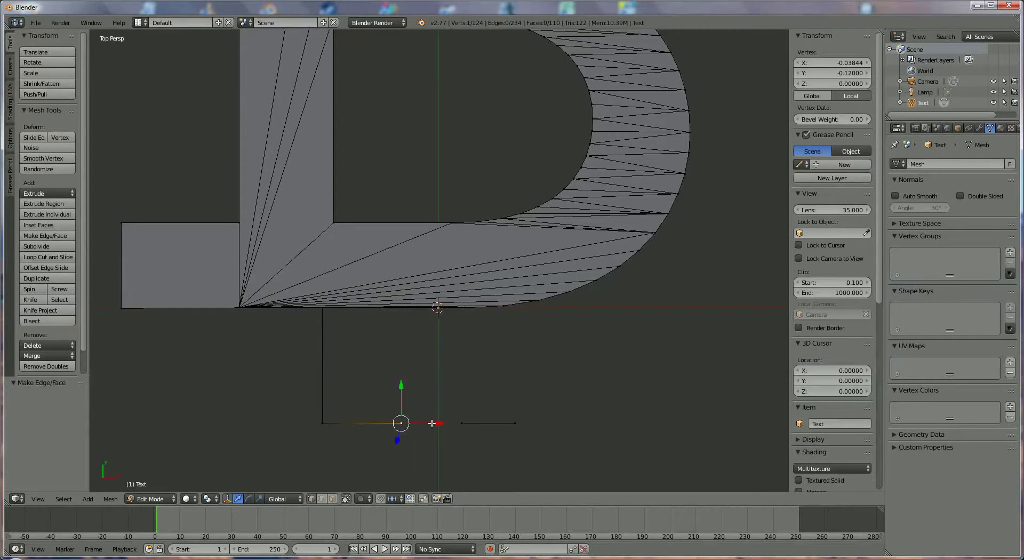
{"action": "left_click_drag", "start_coordinate": [435, 423], "coordinate": [430, 423]}
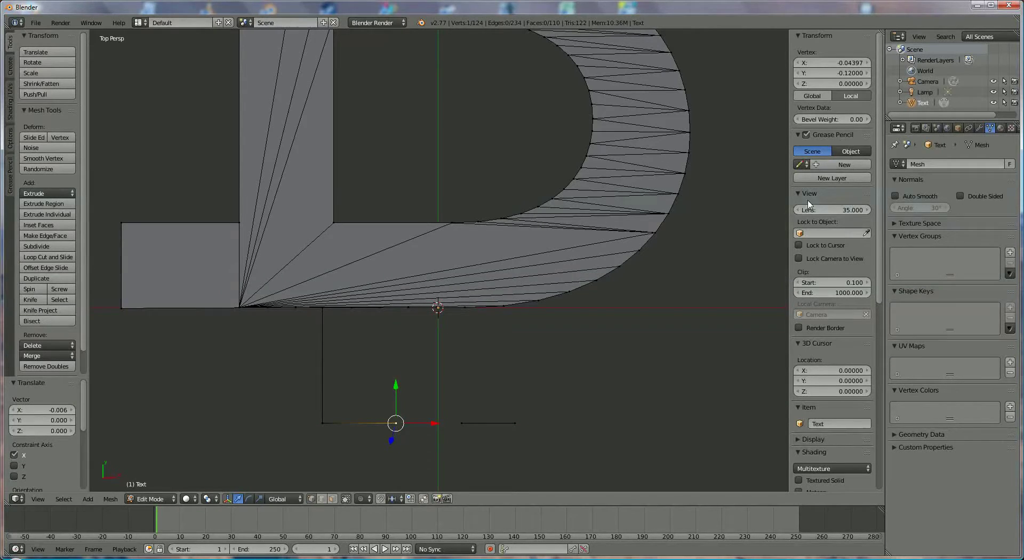
{"action": "left_click", "coordinate": [856, 62]}
{"action": "type", "text": "0"}
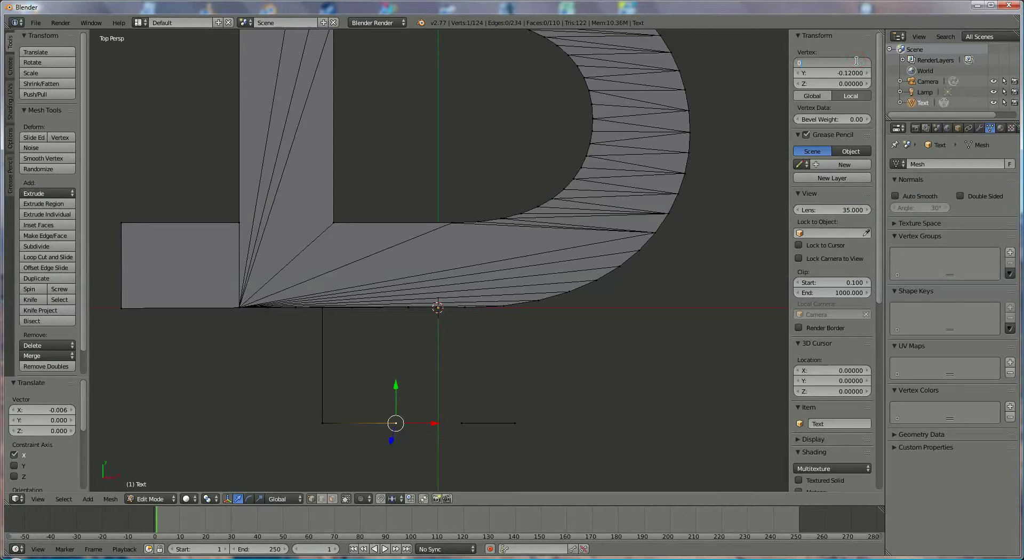
{"action": "key", "text": "Return"}
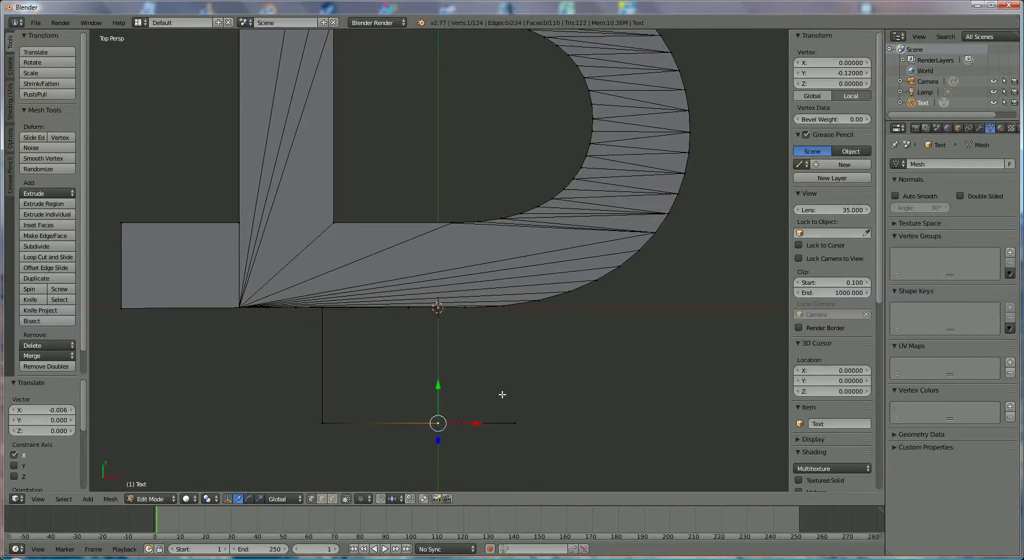
Move that free end vertex back toward the stem along X and set its X coordinate to exactly -0.048
{"action": "left_click_drag", "start_coordinate": [478, 423], "coordinate": [433, 430]}
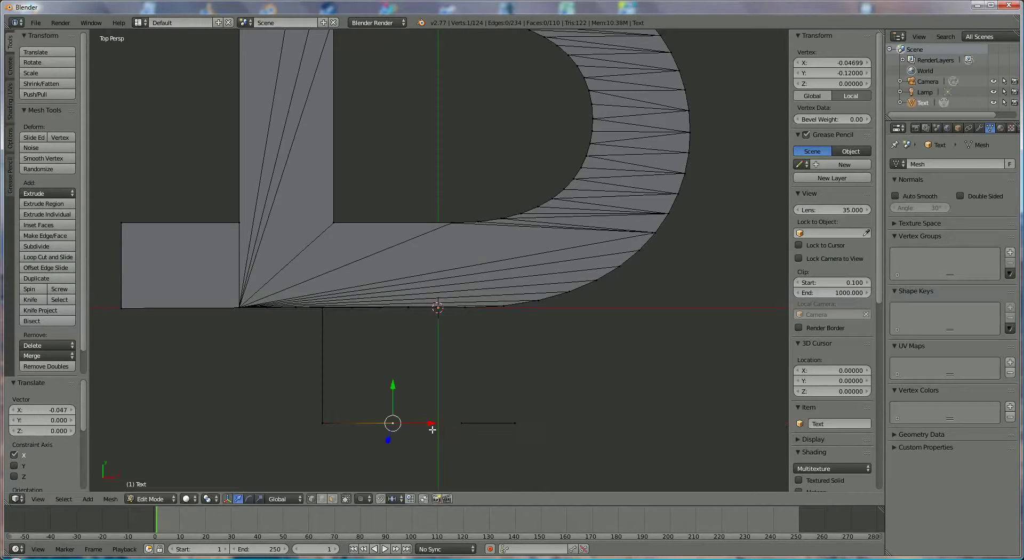
{"action": "left_click", "coordinate": [847, 61]}
{"action": "key", "text": "BackSpace"}
{"action": "type", "text": "-.048"}
{"action": "key", "text": "Return"}
Set the base vertex above that end to X -0.048 and join the two vertices with a second upright edge
{"action": "right_click", "coordinate": [381, 309]}
{"action": "left_click", "coordinate": [845, 62]}
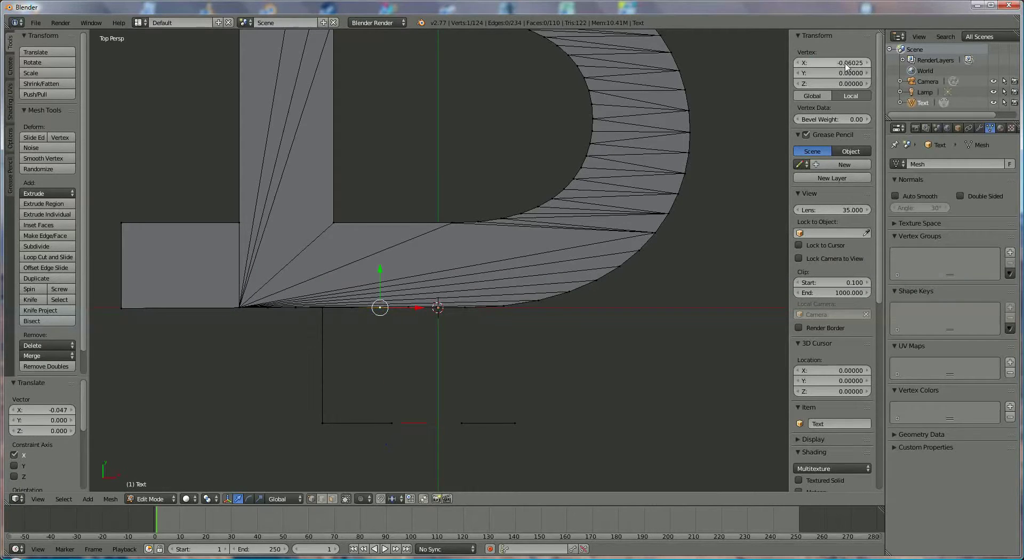
{"action": "key", "text": "BackSpace"}
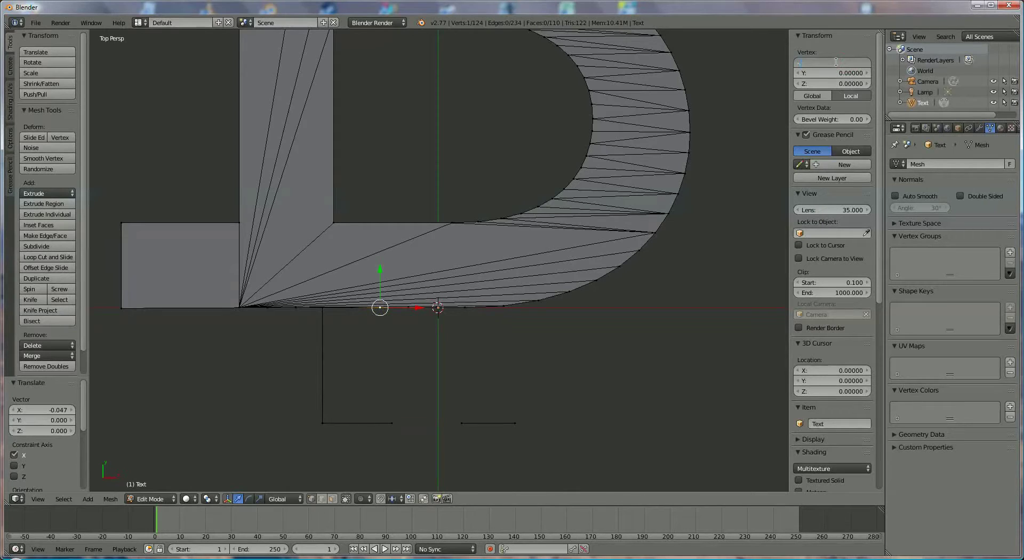
{"action": "type", "text": "-.048"}
{"action": "key", "text": "Return"}
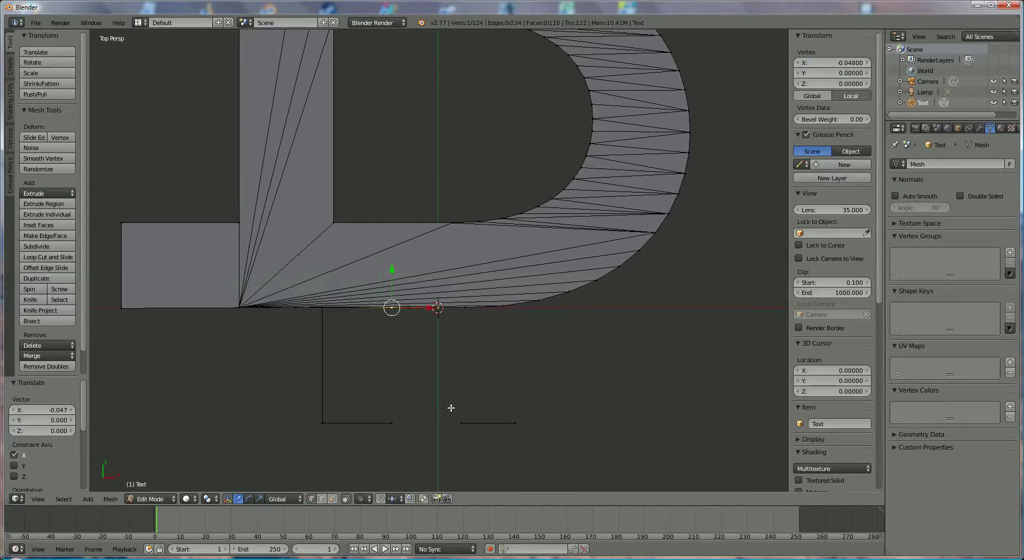
{"action": "right_click", "coordinate": [392, 423], "text": "shift"}
{"action": "key", "text": "f"}
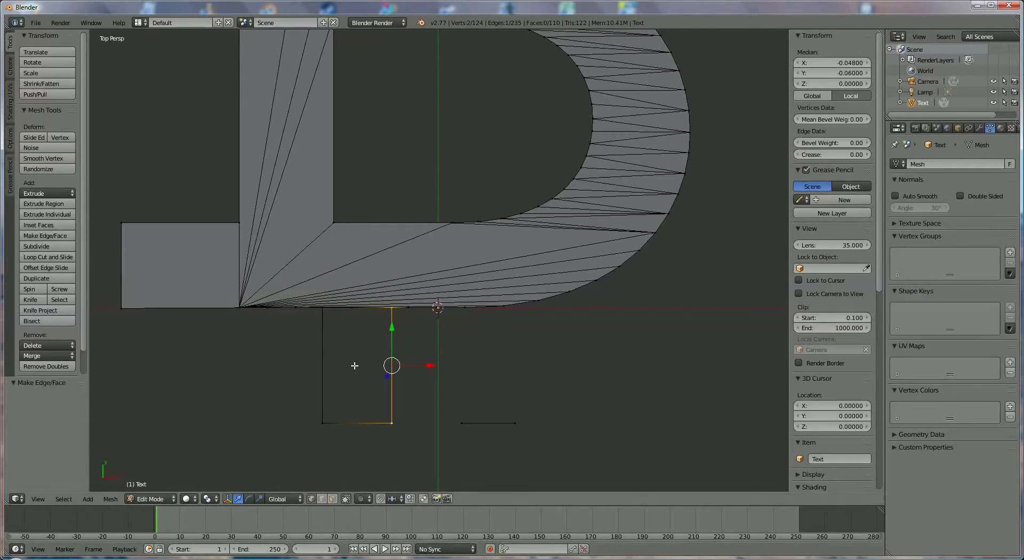
Fill a face between the lower edge, both upright edges and the two base segments between them
{"action": "scroll", "coordinate": [367, 437], "scroll_direction": "up", "scroll_amount": 1}
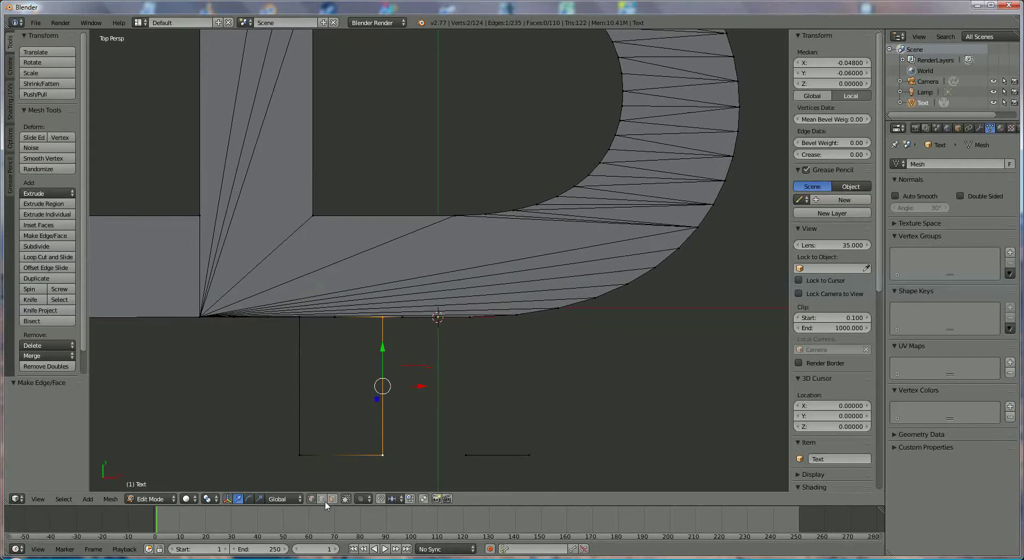
{"action": "left_click", "coordinate": [322, 500]}
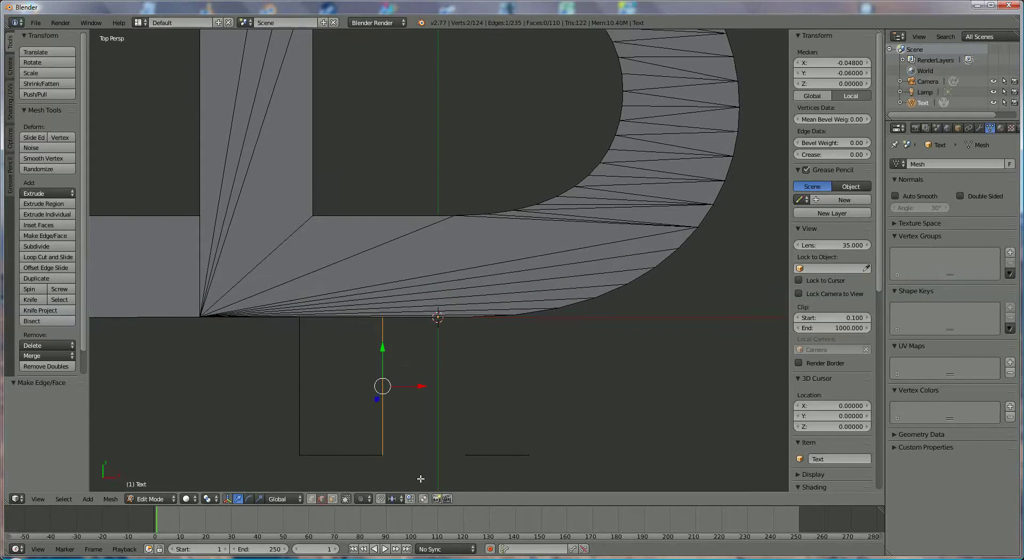
{"action": "right_click", "coordinate": [343, 455]}
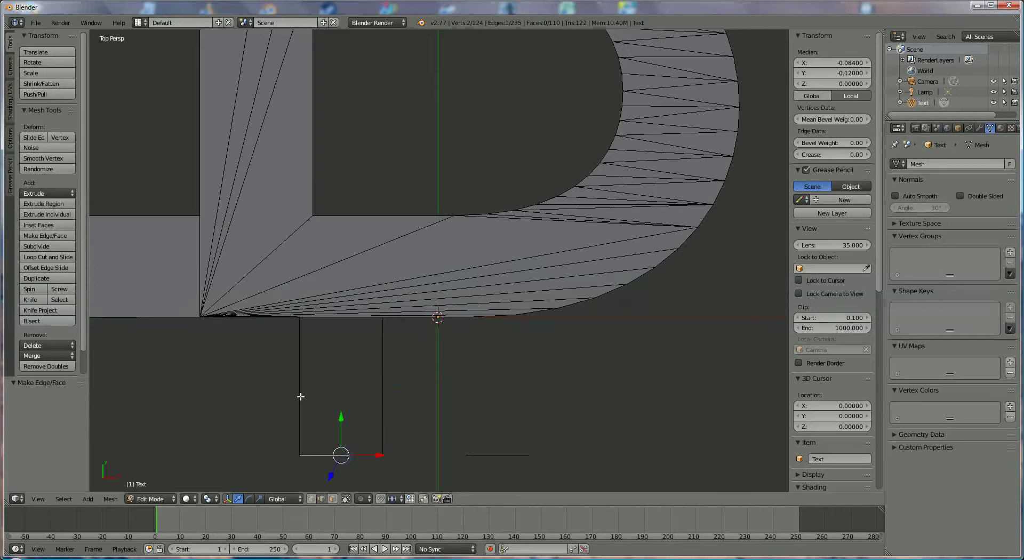
{"action": "right_click", "coordinate": [301, 396], "text": "shift"}
{"action": "right_click", "coordinate": [382, 373], "text": "shift"}
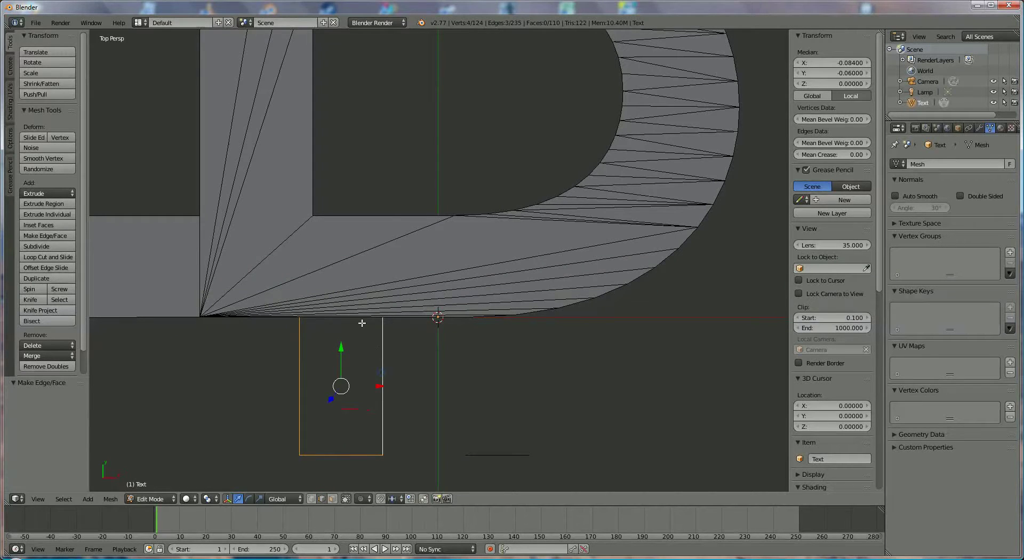
{"action": "right_click", "coordinate": [360, 318], "text": "shift"}
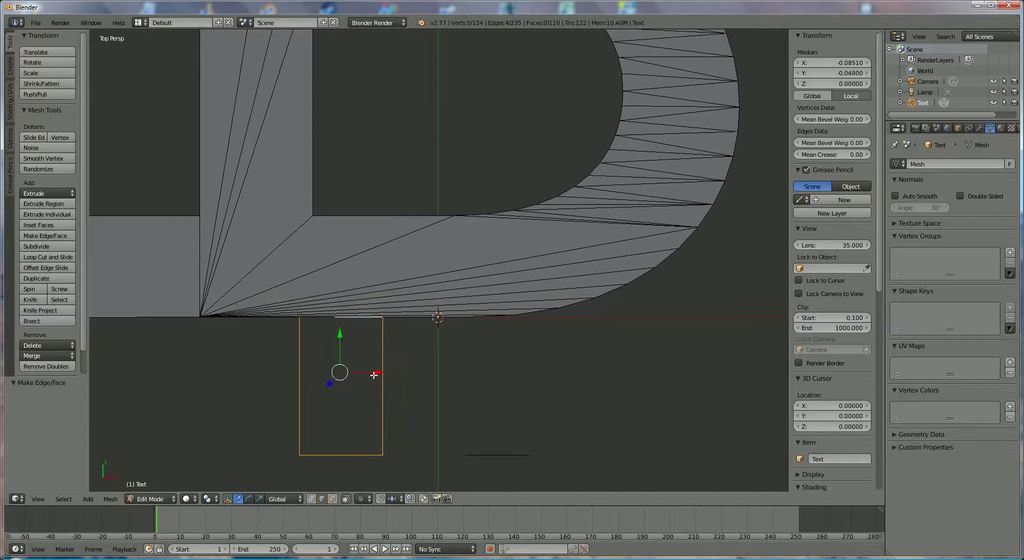
{"action": "right_click", "coordinate": [317, 319], "text": "shift"}
{"action": "key", "text": "f"}
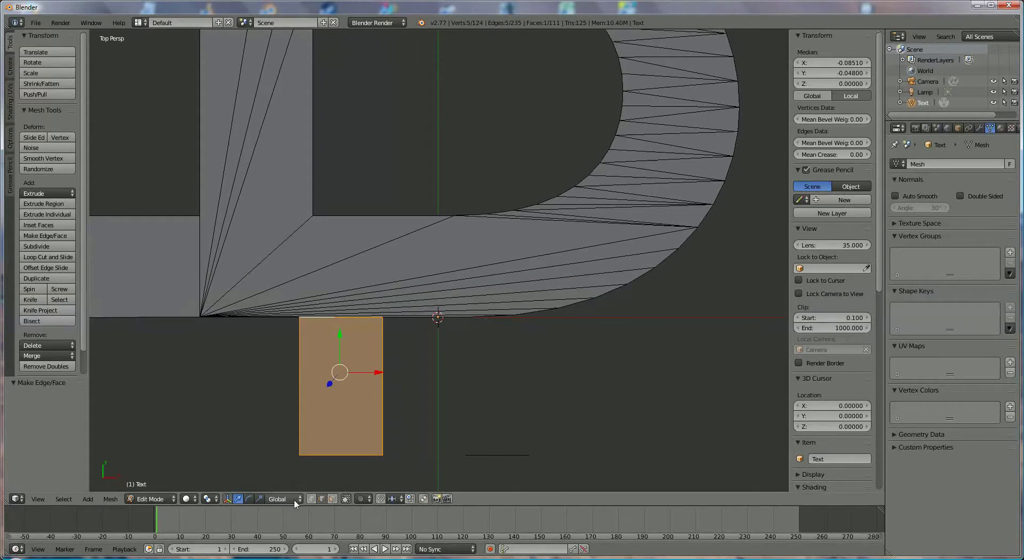
Move the remaining loose edge's vertex nearest the stem by -0.009 along X and set its X coordinate to 0.015
{"action": "left_click", "coordinate": [311, 498]}
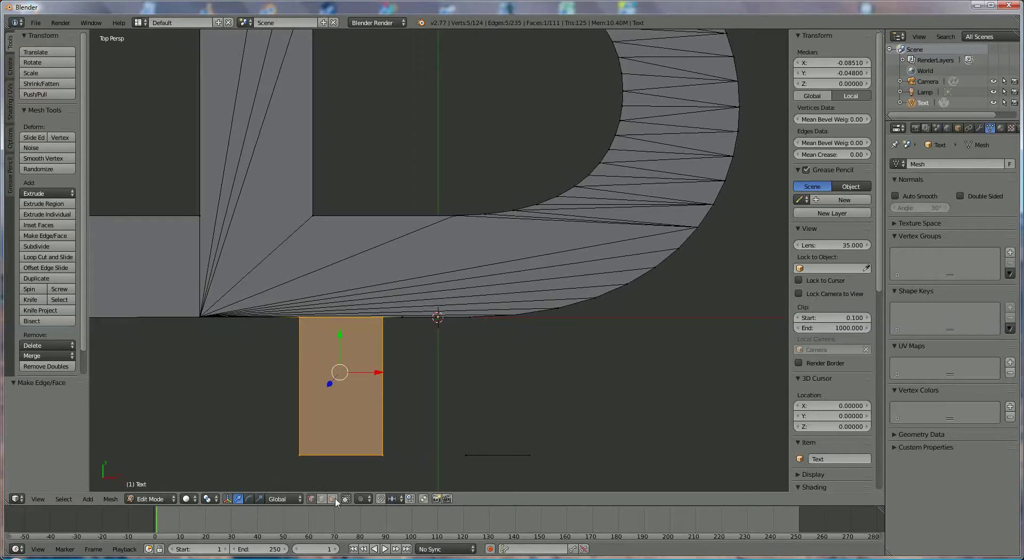
{"action": "right_click", "coordinate": [466, 455]}
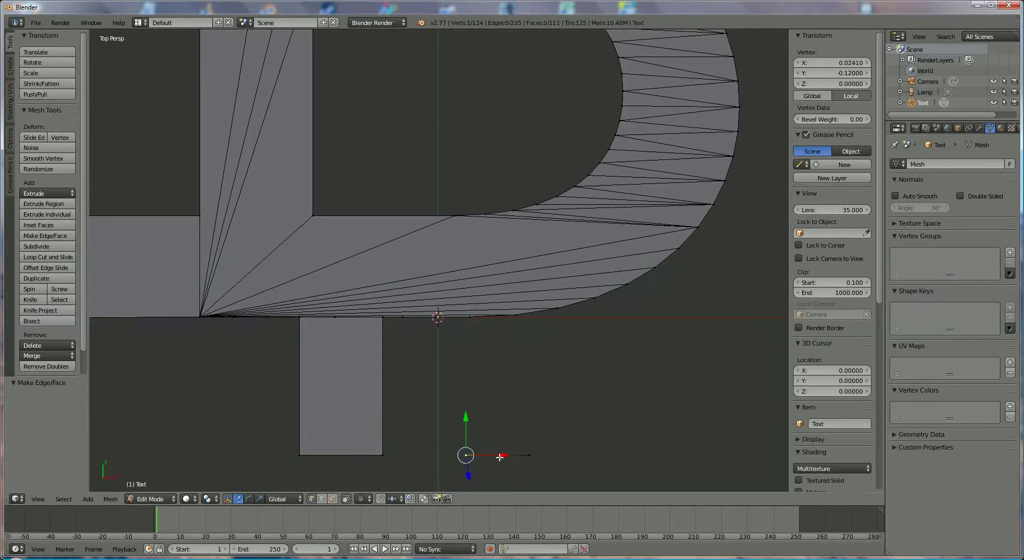
{"action": "key", "text": "g"}
{"action": "key", "text": "x"}
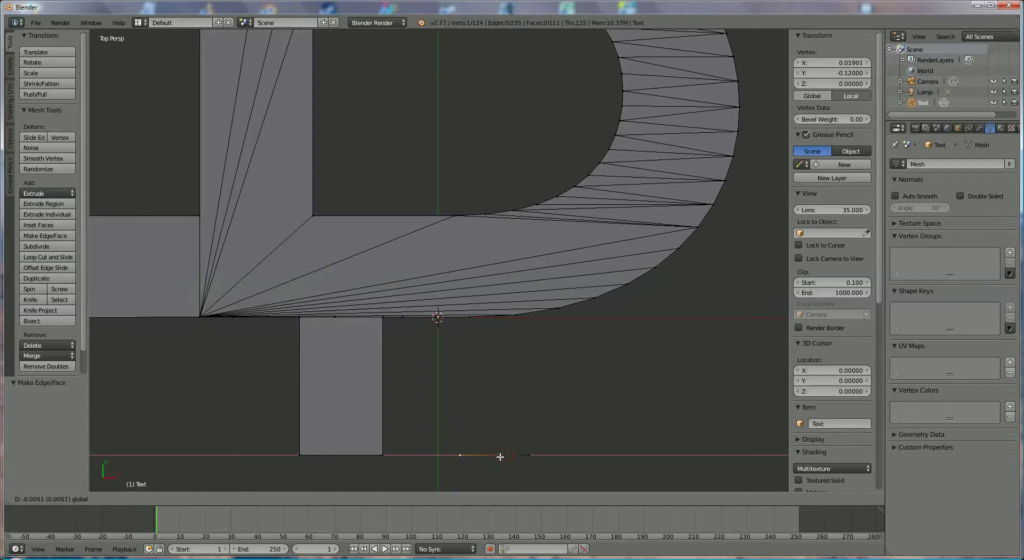
{"action": "left_click", "coordinate": [496, 458]}
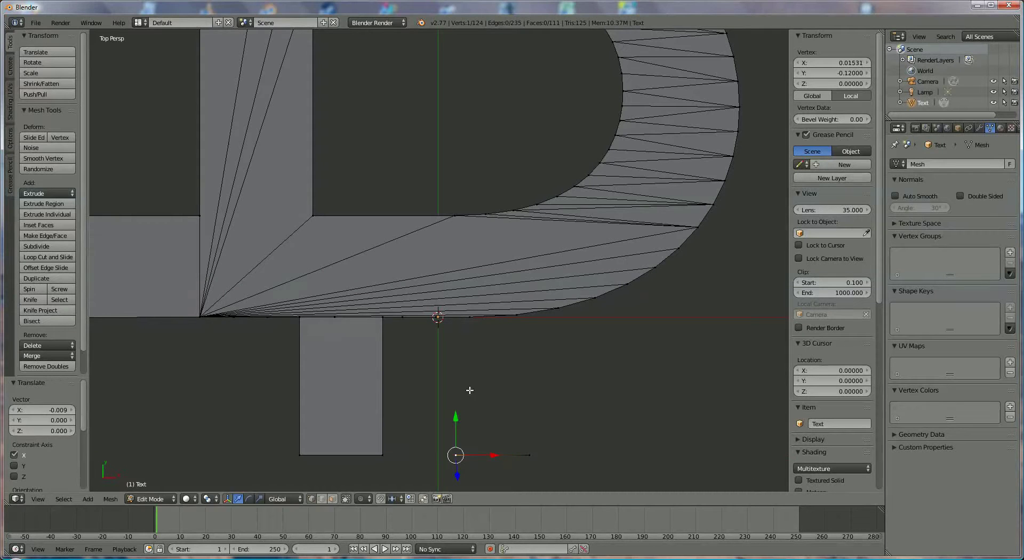
{"action": "left_click", "coordinate": [852, 63]}
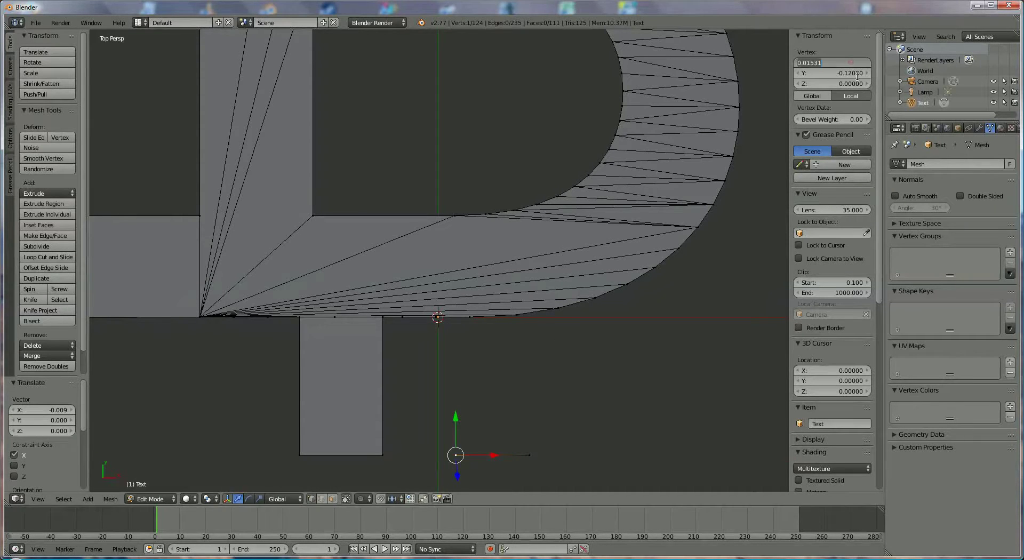
{"action": "key", "text": "BackSpace"}
{"action": "key", "text": "Return"}
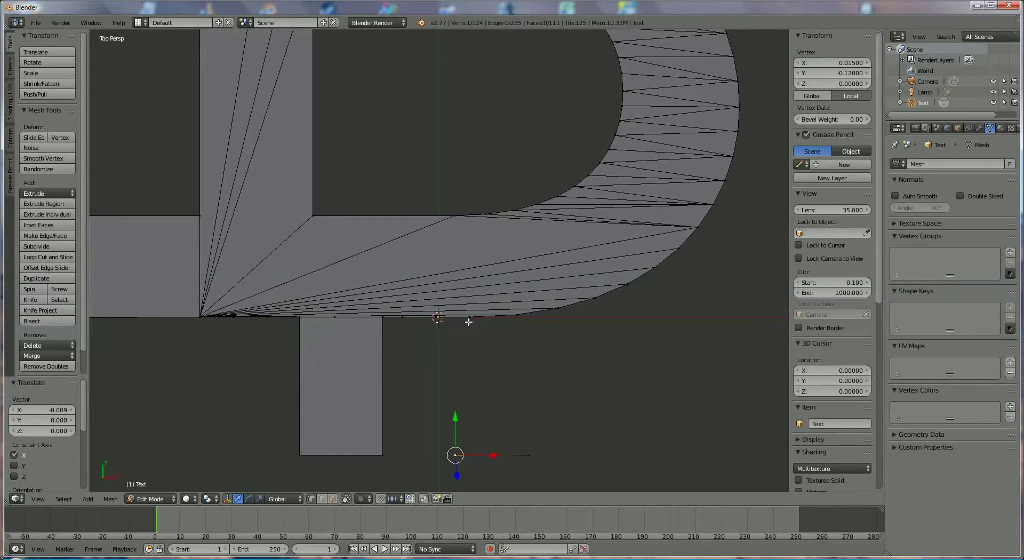
Move the base vertex beside the 3D cursor by about 0.008 along X
{"action": "right_click", "coordinate": [470, 318]}
{"action": "right_click", "coordinate": [405, 319]}
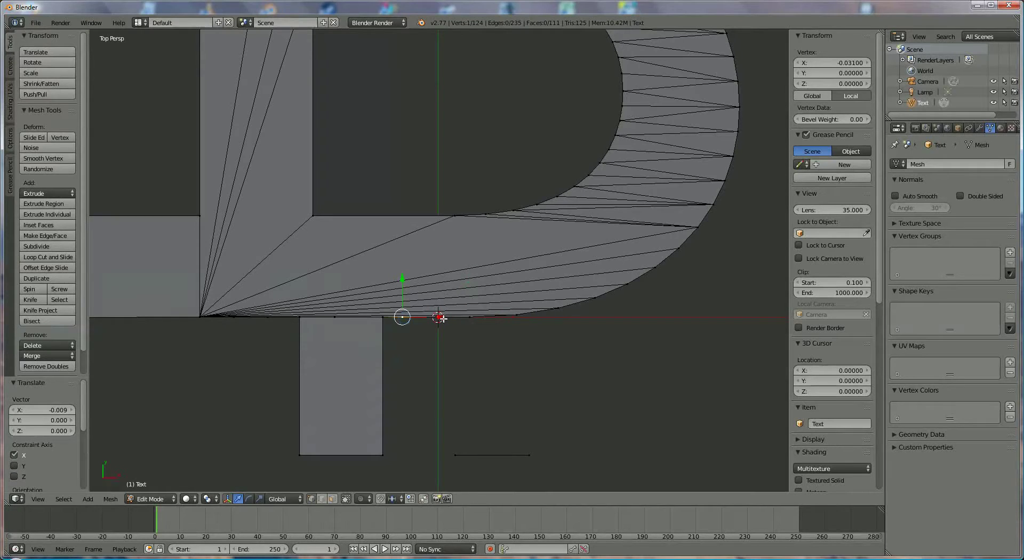
{"action": "right_click", "coordinate": [437, 318]}
{"action": "key", "text": "g"}
{"action": "key", "text": "x"}
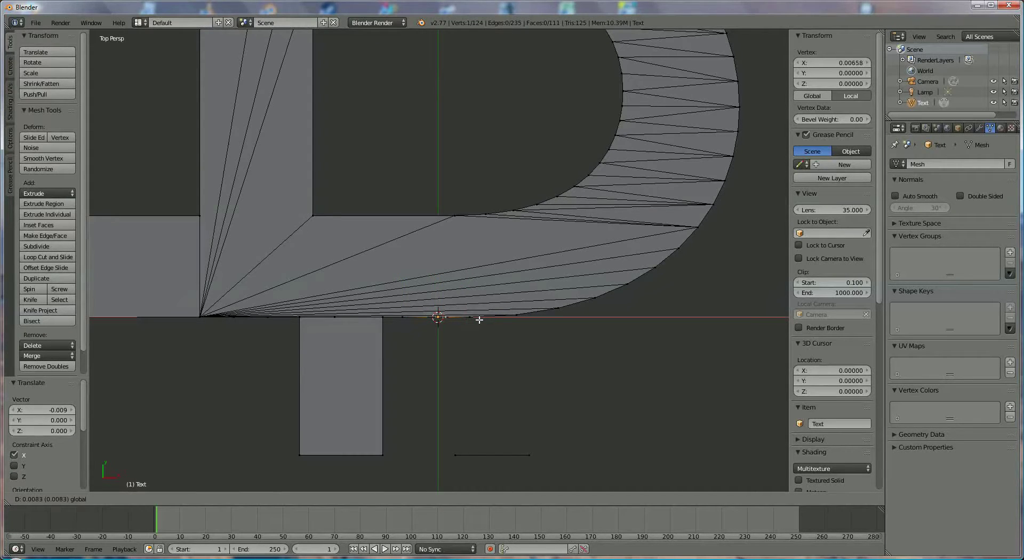
{"action": "left_click", "coordinate": [479, 318]}
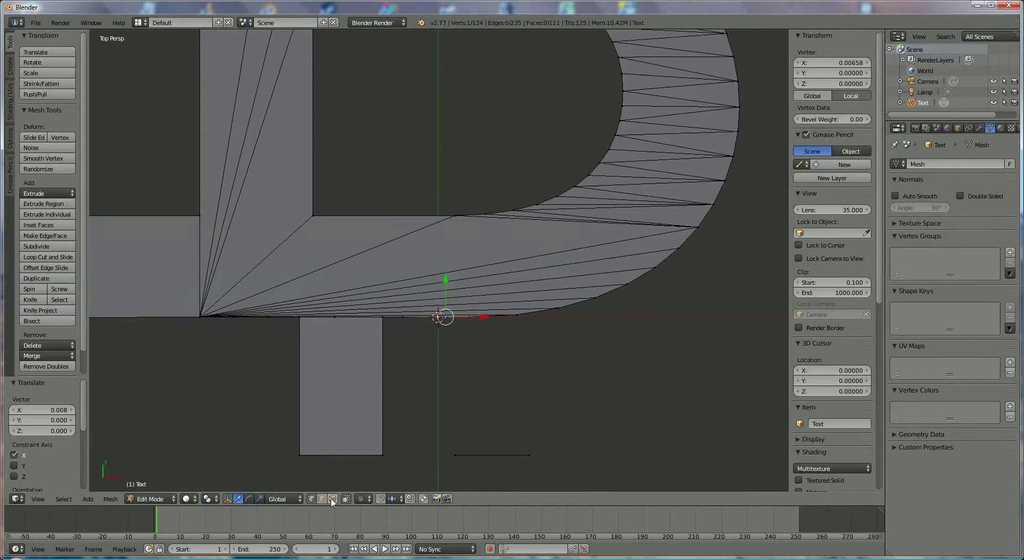
Set that base vertex's X coordinate to 0.015 and join it with an upright edge to the loose lower edge's near end
{"action": "key", "text": "a"}
{"action": "scroll", "coordinate": [525, 391], "scroll_direction": "up", "scroll_amount": 1}
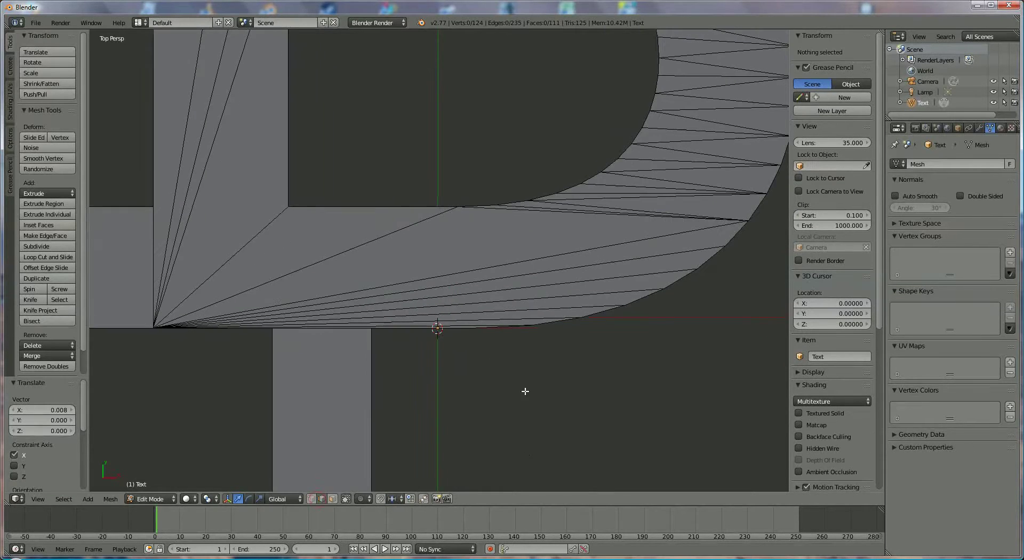
{"action": "right_click", "coordinate": [466, 332]}
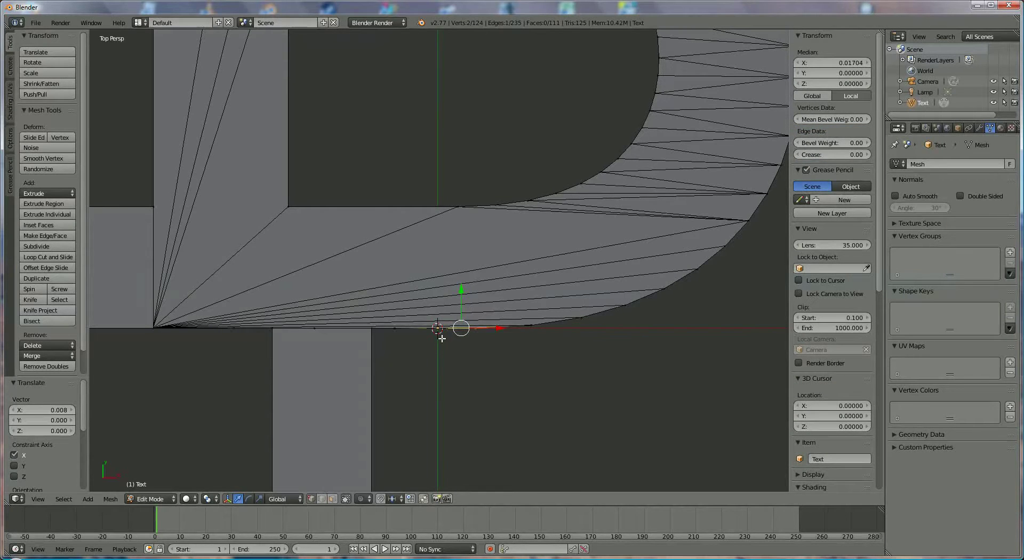
{"action": "right_click", "coordinate": [446, 328]}
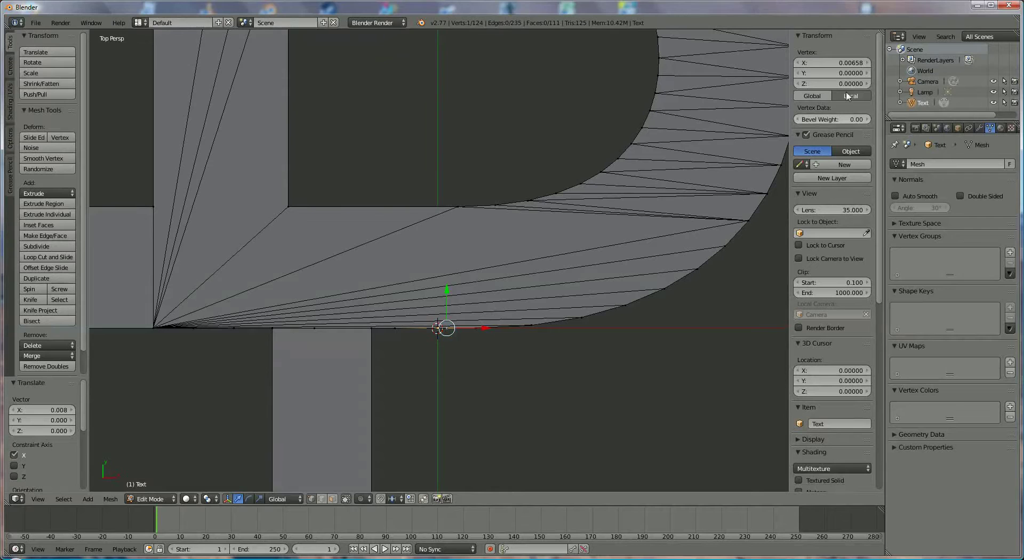
{"action": "left_click", "coordinate": [848, 63]}
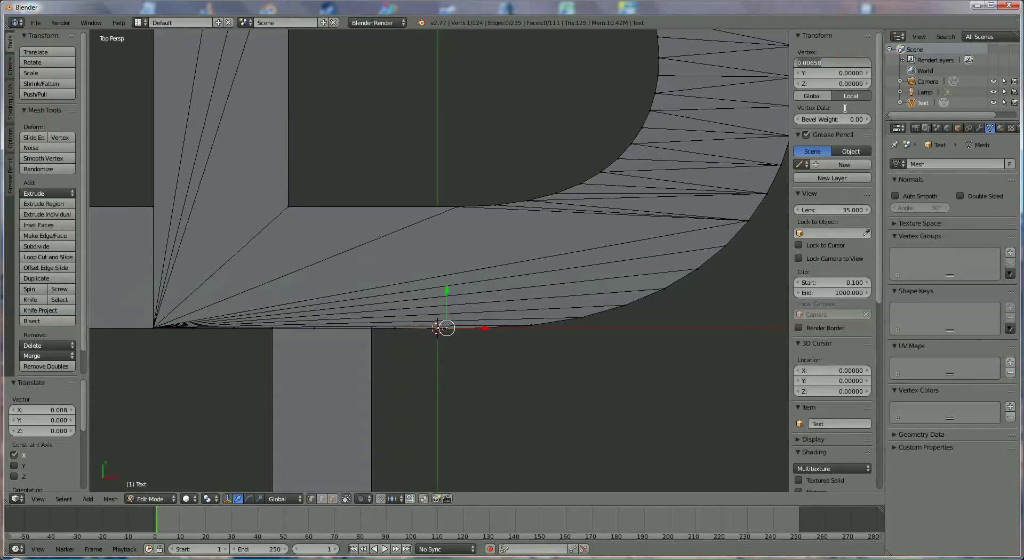
{"action": "type", "text": ".015"}
{"action": "key", "text": "Return"}
{"action": "scroll", "coordinate": [526, 354], "scroll_direction": "down", "scroll_amount": 3}
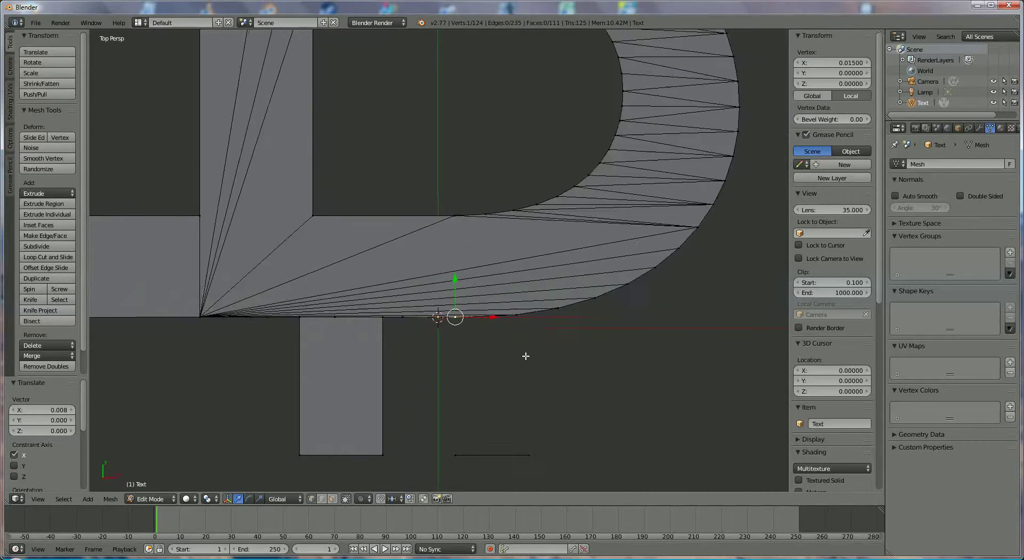
{"action": "right_click", "coordinate": [450, 396], "text": "shift"}
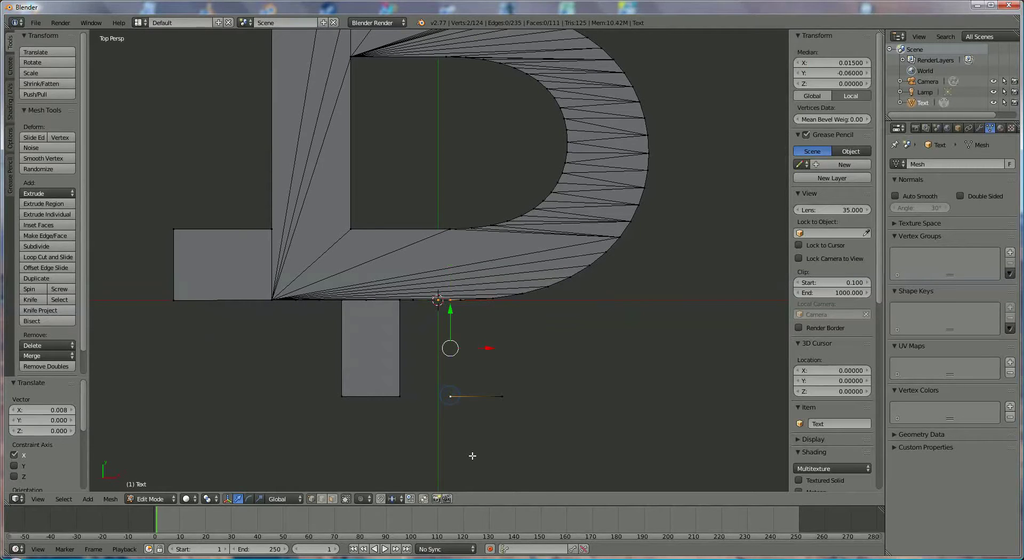
{"action": "key", "text": "f"}
{"action": "scroll", "coordinate": [488, 407], "scroll_direction": "up", "scroll_amount": 1}
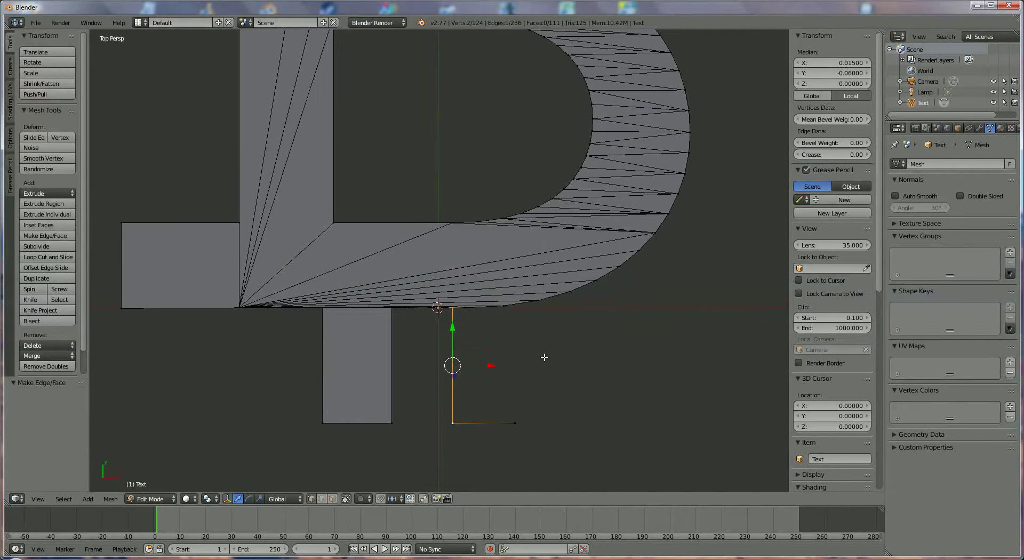
Subdivide the curved base edge above the loose edge's free end with one cut and select the new middle vertex
{"action": "right_click", "coordinate": [519, 424]}
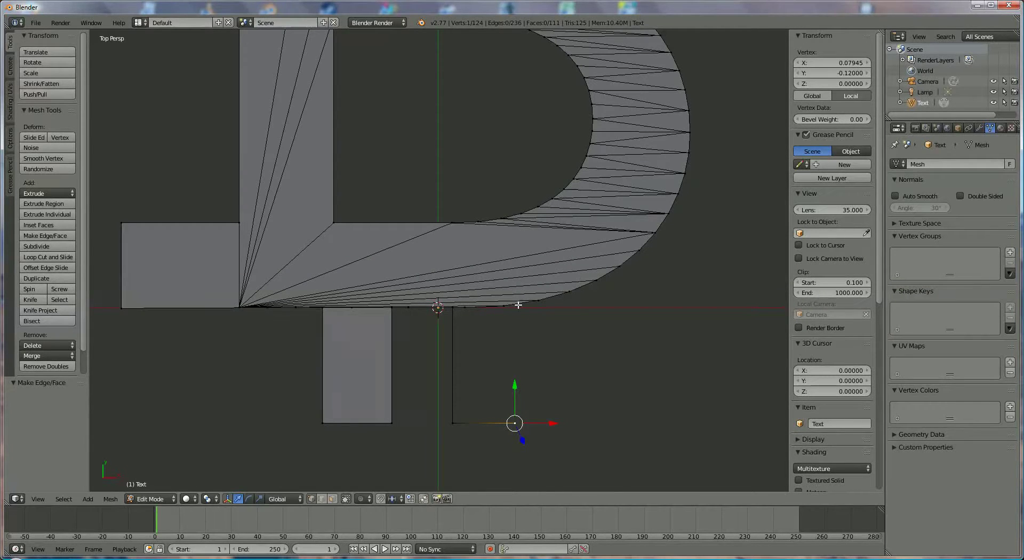
{"action": "key", "text": "a"}
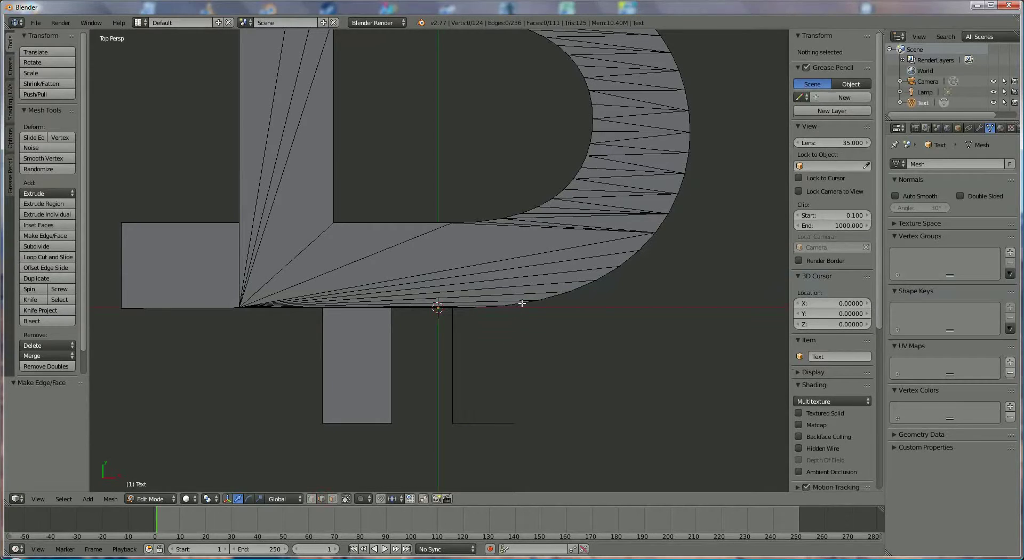
{"action": "right_click", "coordinate": [521, 303]}
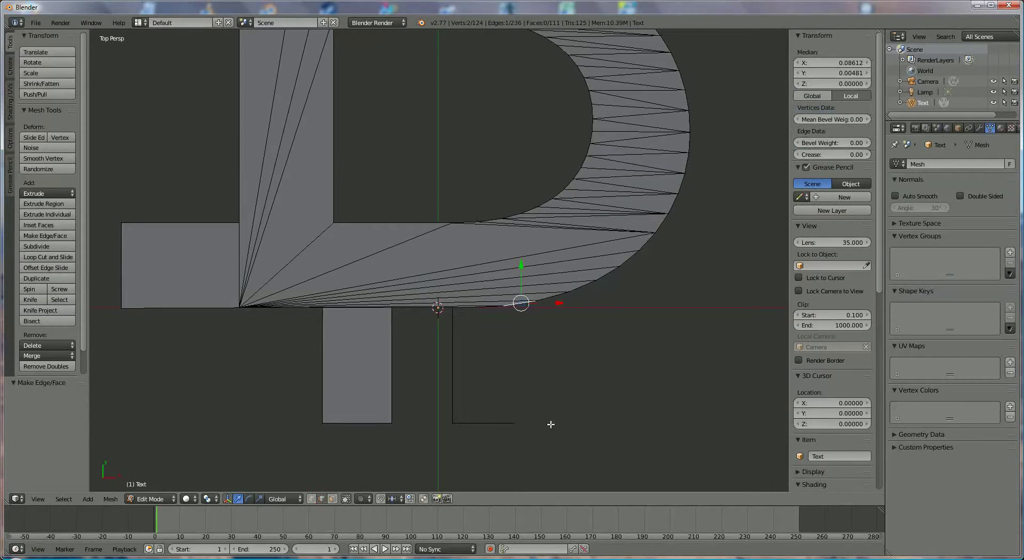
{"action": "left_click", "coordinate": [58, 247]}
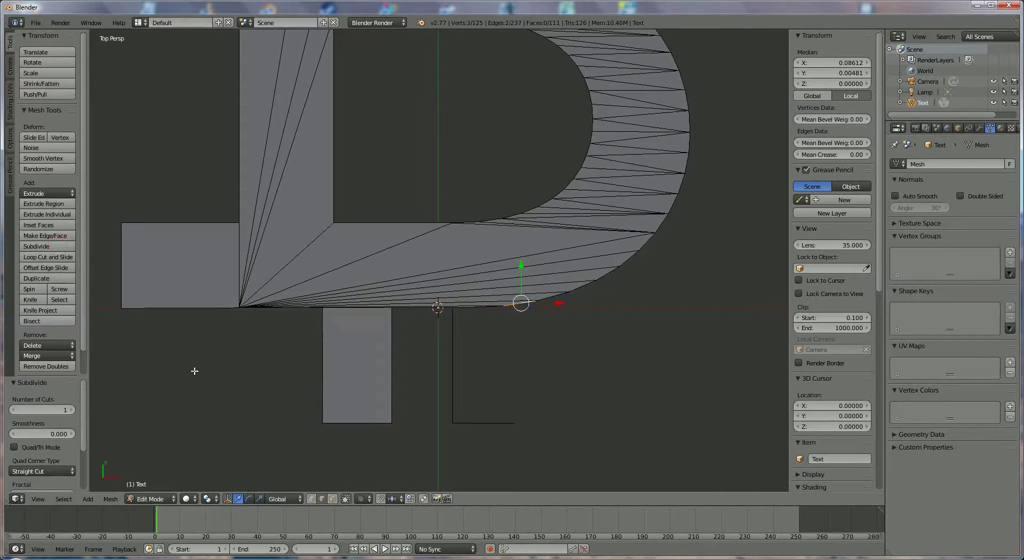
{"action": "left_click", "coordinate": [311, 499]}
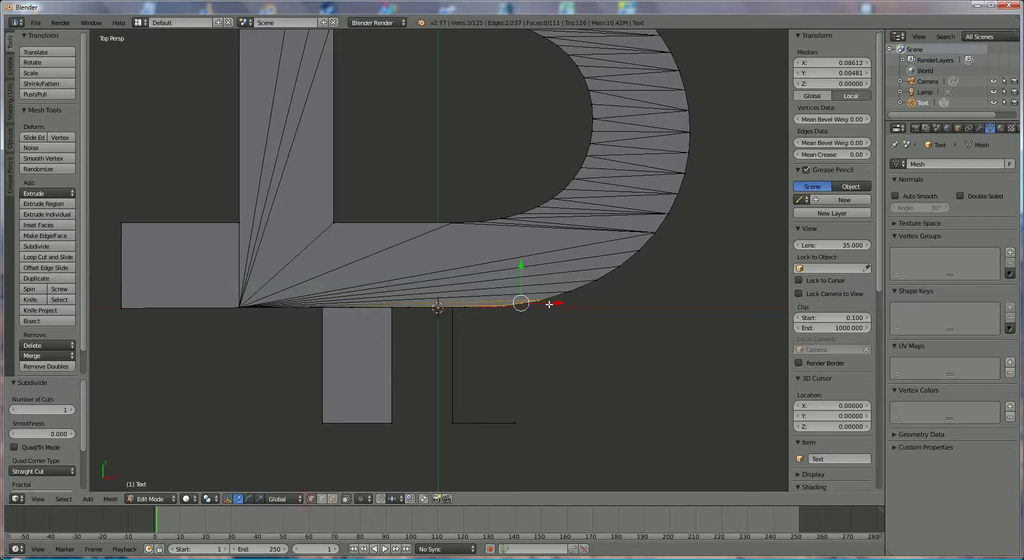
{"action": "right_click", "coordinate": [522, 303]}
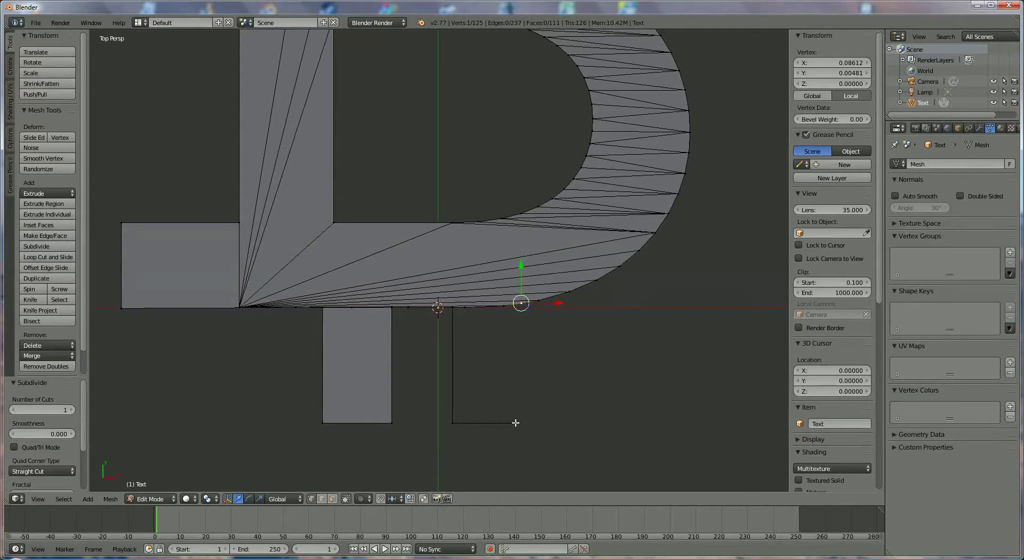
Set the X coordinate of the loose lower edge's free end vertex to 0.08
{"action": "right_click", "coordinate": [515, 423]}
{"action": "left_click", "coordinate": [831, 61]}
{"action": "type", "text": "0.0"}
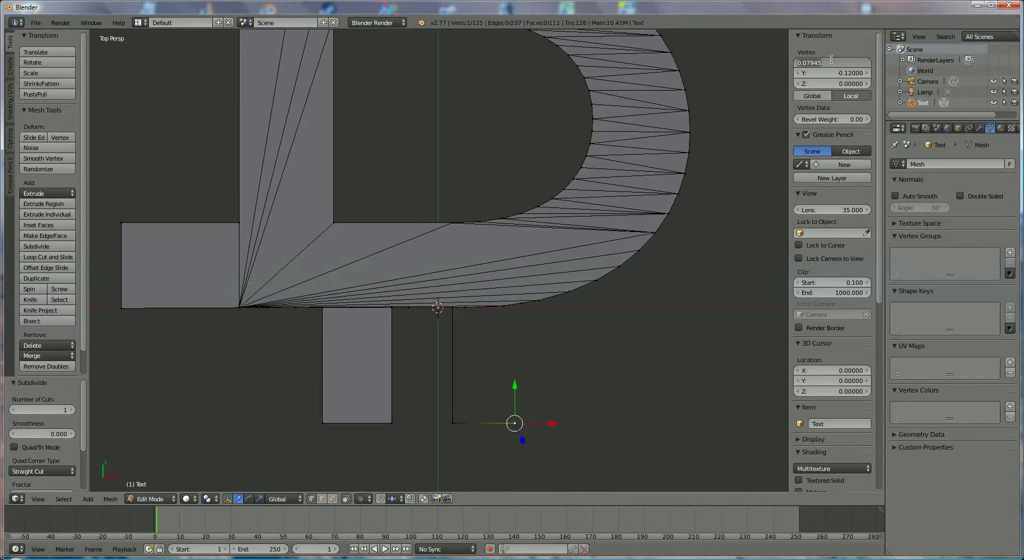
{"action": "type", "text": "8000"}
{"action": "key", "text": "Return"}
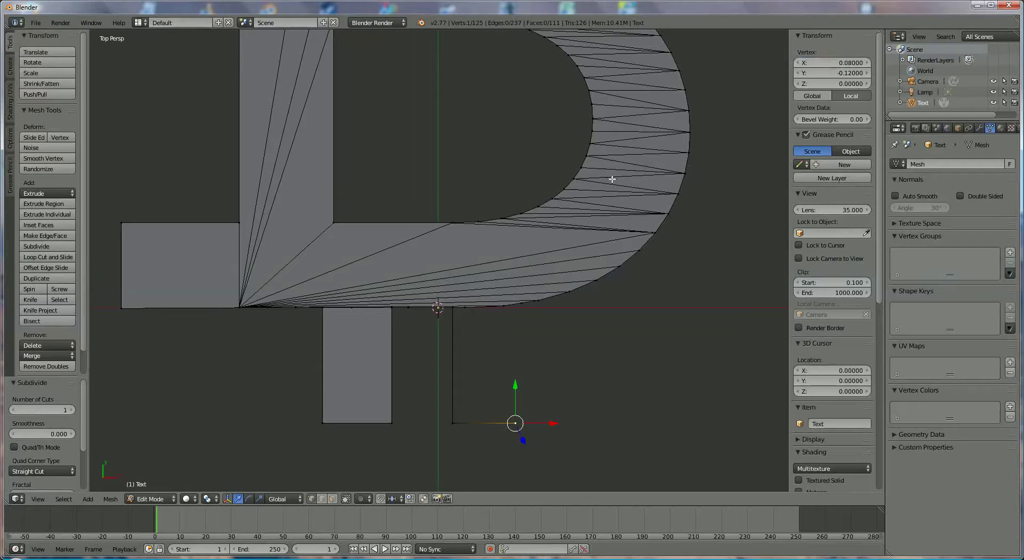
Set the X coordinate of the new vertex on the curved base to 0.08
{"action": "right_click", "coordinate": [522, 304]}
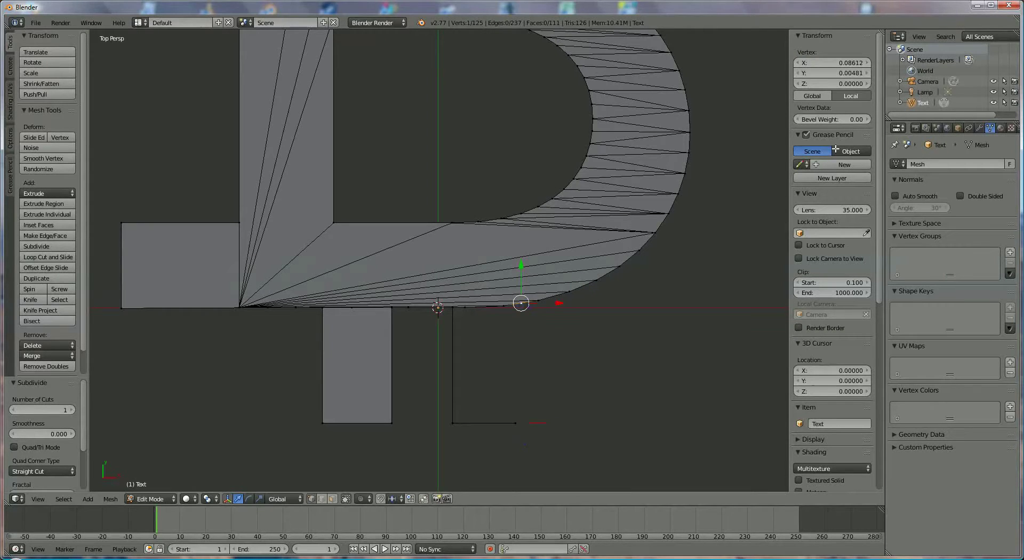
{"action": "left_click", "coordinate": [854, 64]}
{"action": "type", "text": "0."}
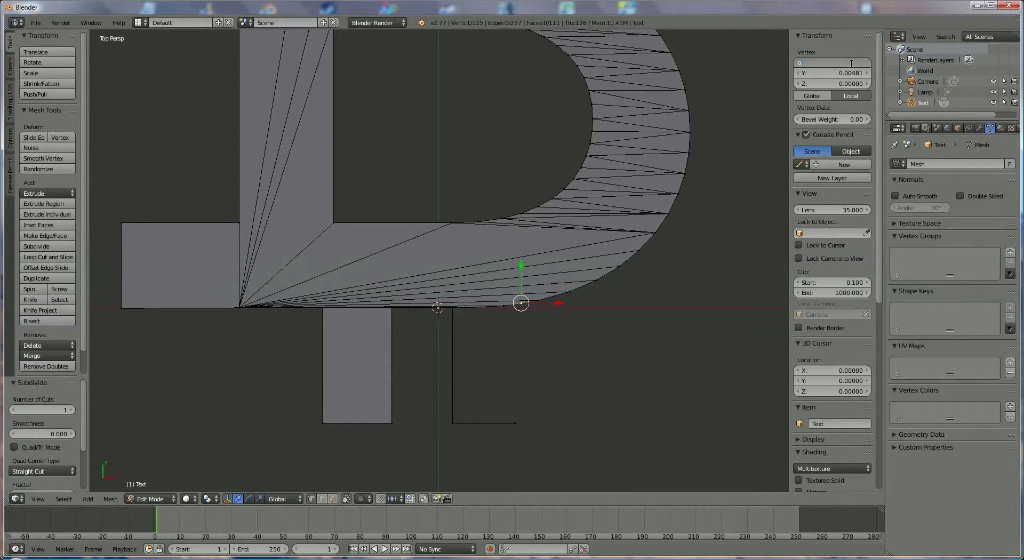
{"action": "type", "text": "08"}
{"action": "key", "text": "Return"}
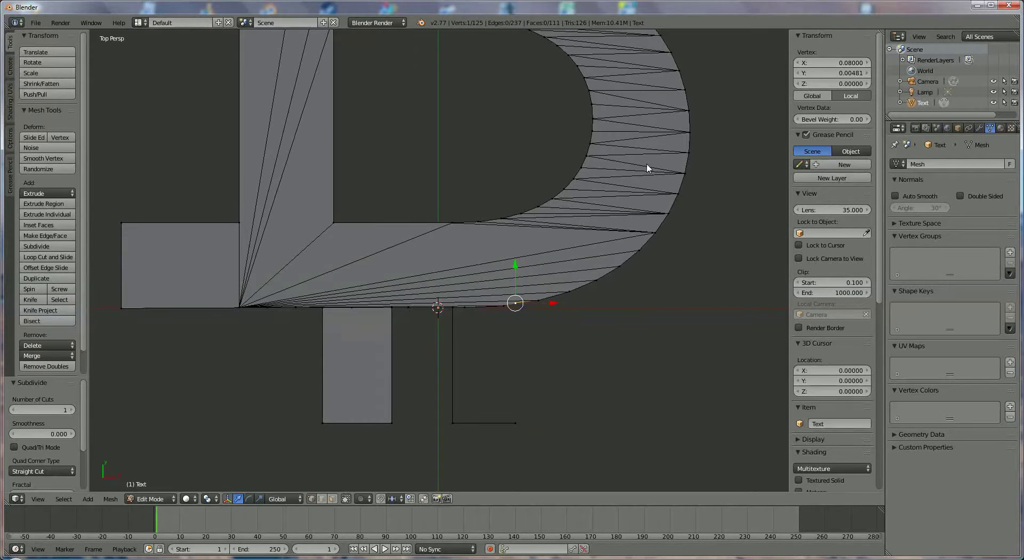
Nudge the new curve vertex by about -0.00027 along Y and join it to the free end vertex with a second upright edge
{"action": "scroll", "coordinate": [618, 379], "scroll_direction": "up", "scroll_amount": 4}
{"action": "middle_click_drag", "start_coordinate": [618, 379], "coordinate": [512, 267], "text": "shift"}
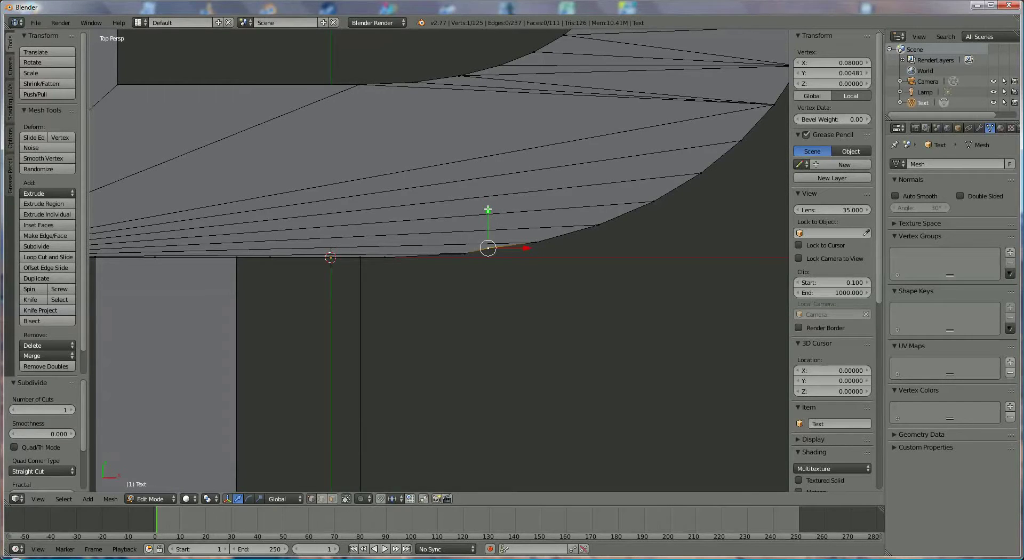
{"action": "left_click_drag", "start_coordinate": [488, 210], "coordinate": [488, 209]}
{"action": "scroll", "coordinate": [589, 324], "scroll_direction": "down", "scroll_amount": 3}
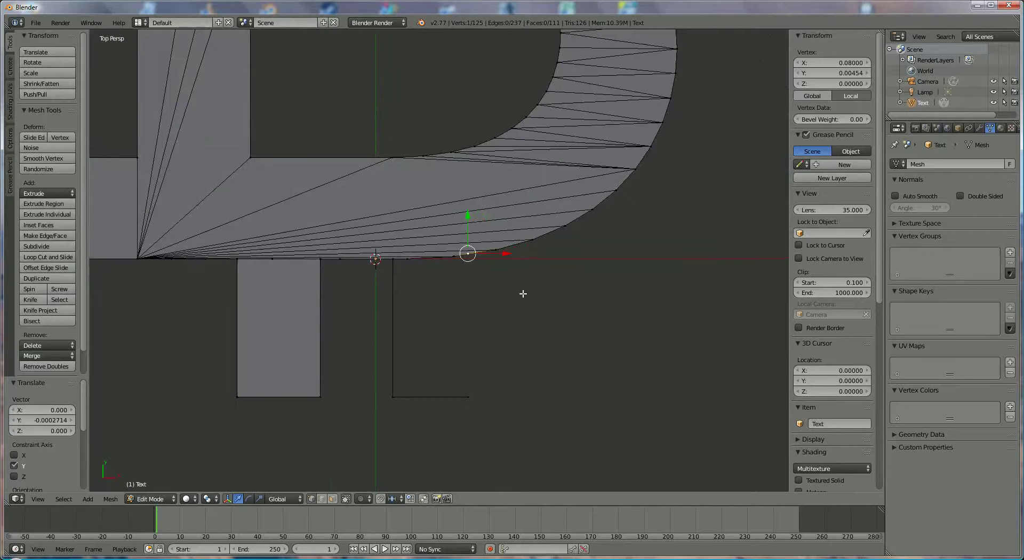
{"action": "right_click", "coordinate": [470, 397], "text": "shift"}
{"action": "key", "text": "f"}
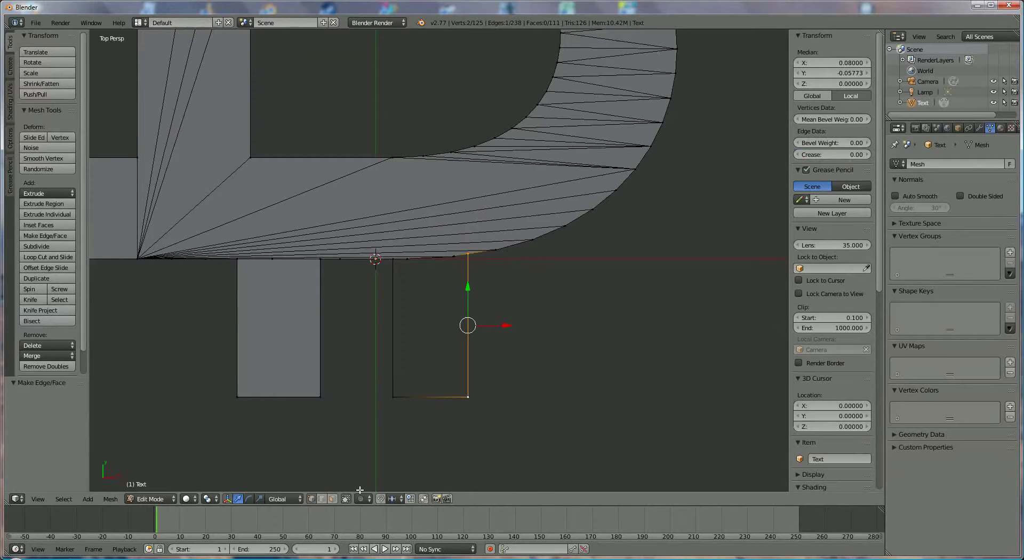
Fill a face between the second stroke's lower edge, both upright edges and the three base segments between them
{"action": "left_click", "coordinate": [322, 499]}
{"action": "right_click", "coordinate": [434, 397]}
{"action": "right_click", "coordinate": [394, 322], "text": "shift"}
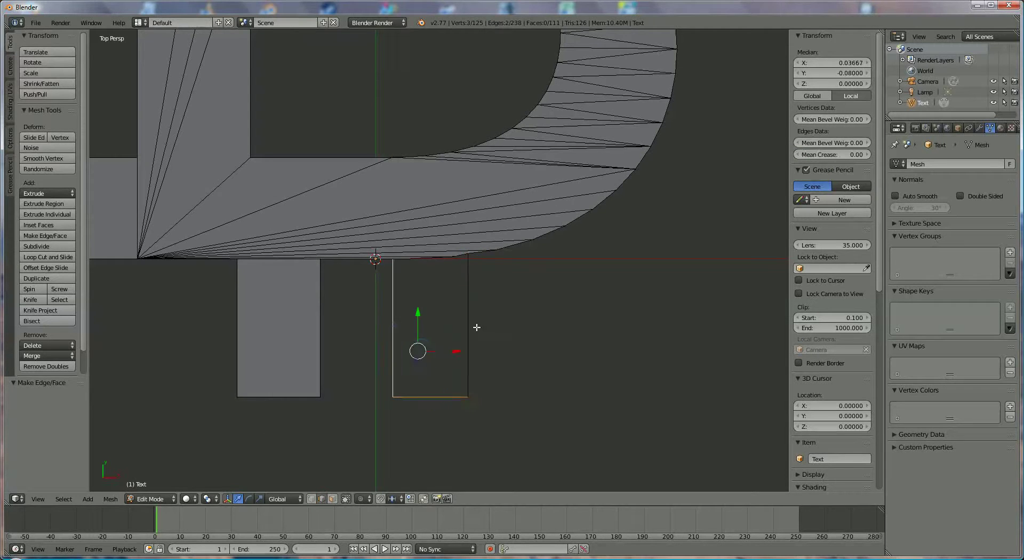
{"action": "right_click", "coordinate": [480, 332], "text": "shift"}
{"action": "scroll", "coordinate": [548, 398], "scroll_direction": "up", "scroll_amount": 3, "text": "shift"}
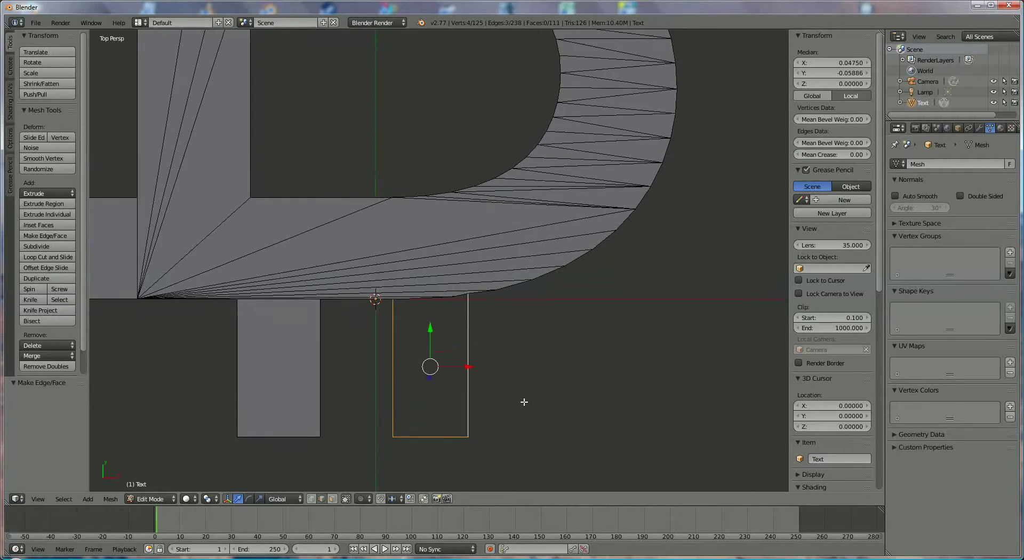
{"action": "scroll", "coordinate": [524, 402], "scroll_direction": "up", "scroll_amount": 4}
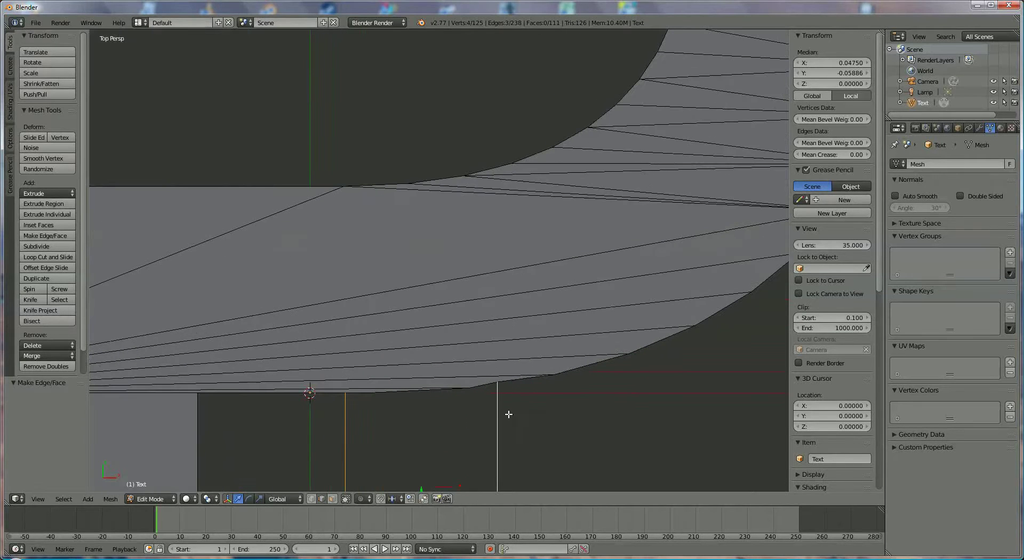
{"action": "right_click", "coordinate": [473, 401], "text": "shift"}
{"action": "right_click", "coordinate": [436, 403], "text": "shift"}
{"action": "right_click", "coordinate": [360, 397], "text": "shift"}
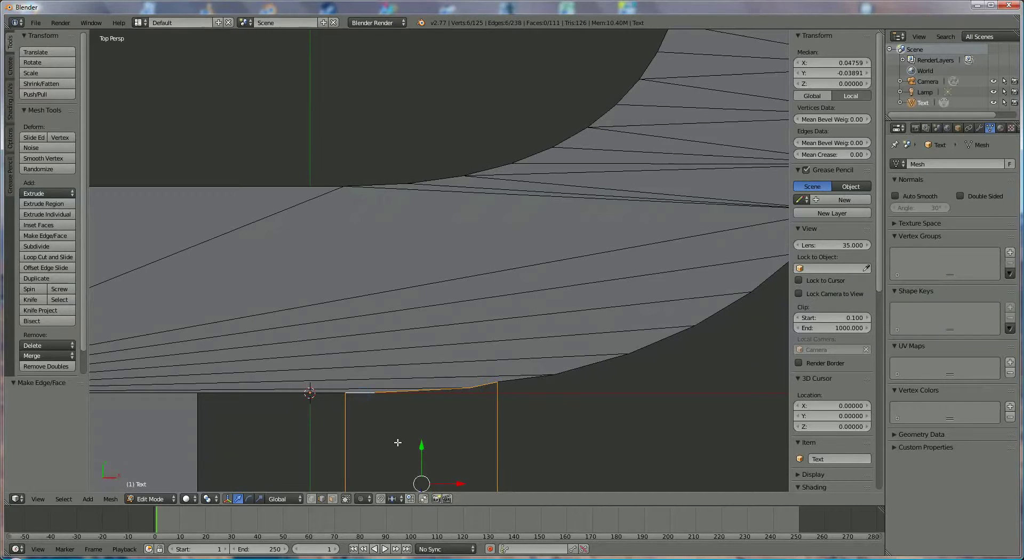
{"action": "key", "text": "f"}
{"action": "scroll", "coordinate": [507, 392], "scroll_direction": "down", "scroll_amount": 4}
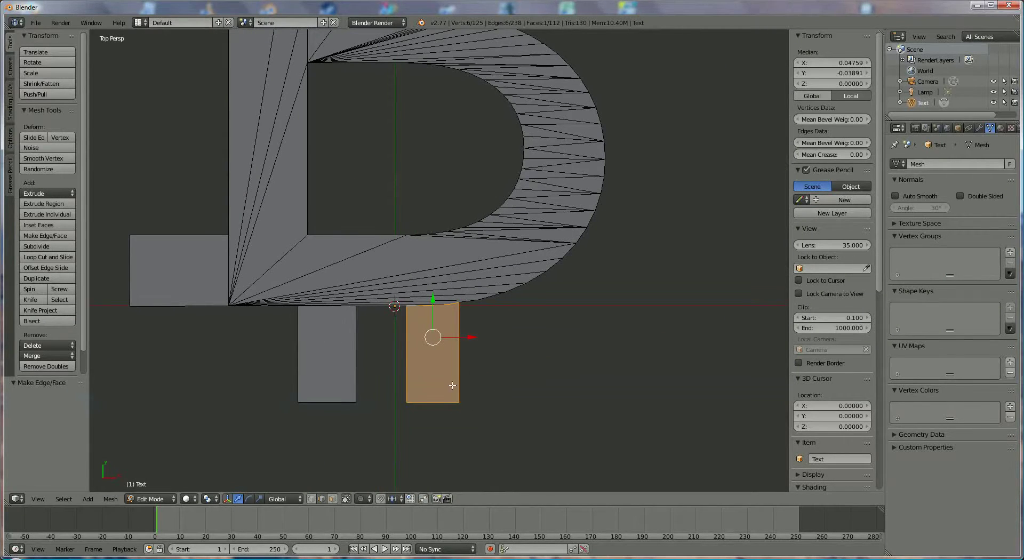
{"action": "scroll", "coordinate": [448, 384], "scroll_direction": "down", "scroll_amount": 5}
{"action": "scroll", "coordinate": [443, 384], "scroll_direction": "down", "scroll_amount": 2}
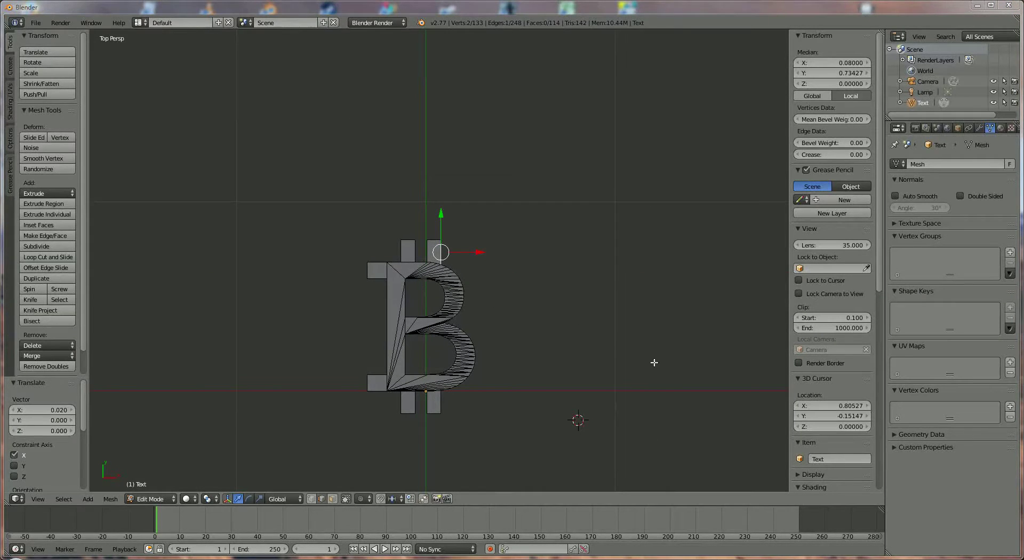
Extrude the entire flat B mesh about 0.024 downward along global Z and return to Object Mode
{"action": "middle_click_drag", "start_coordinate": [225, 459], "coordinate": [252, 354]}
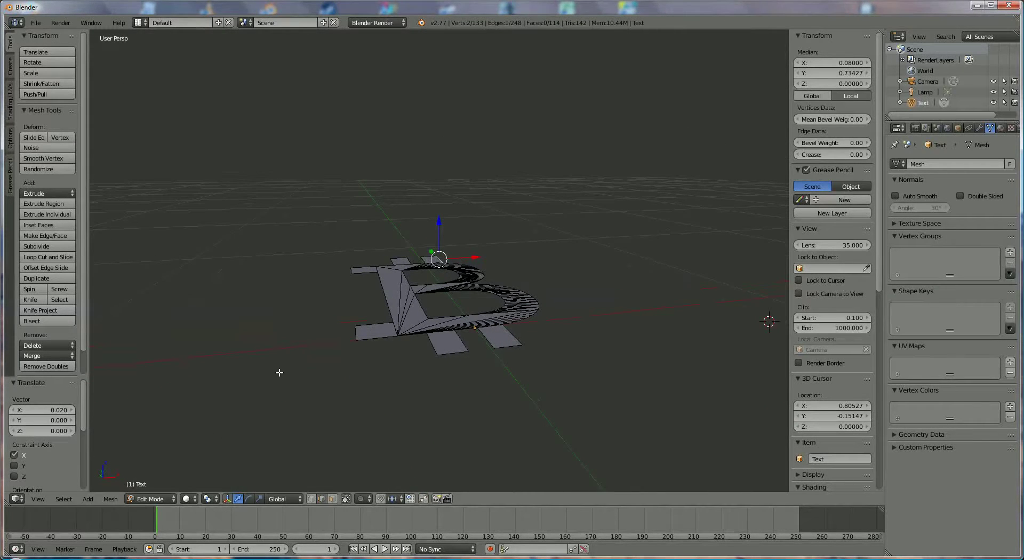
{"action": "key", "text": "a"}
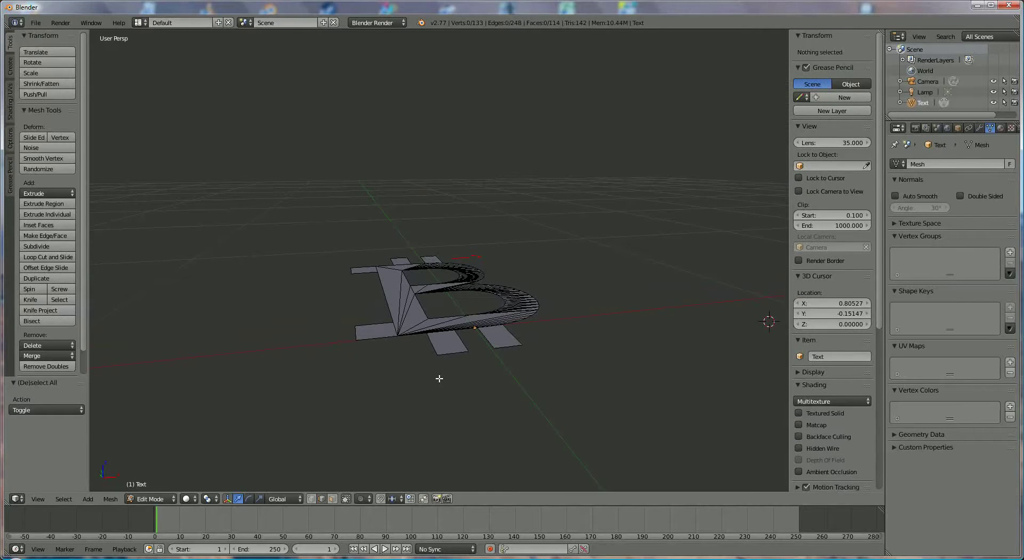
{"action": "key", "text": "a"}
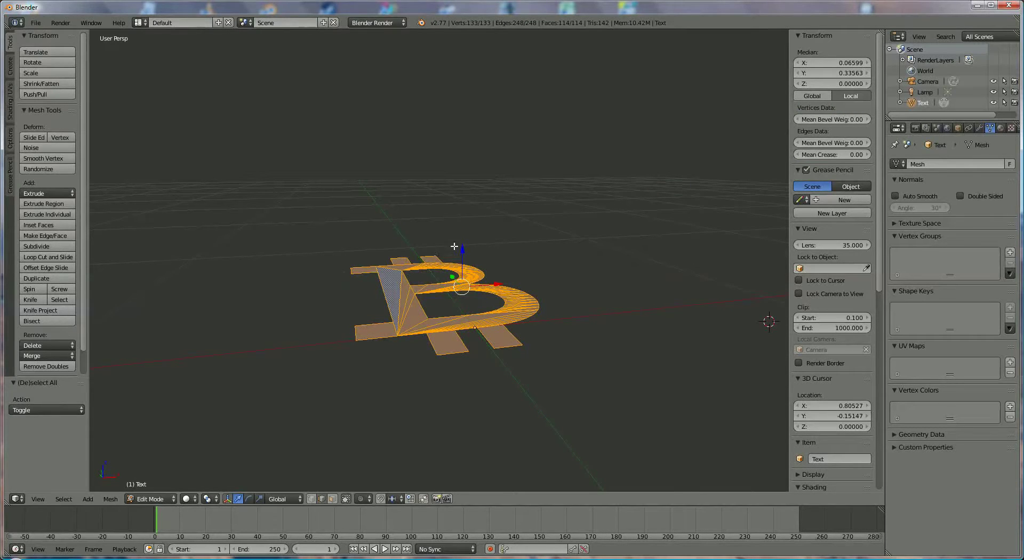
{"action": "key", "text": "e"}
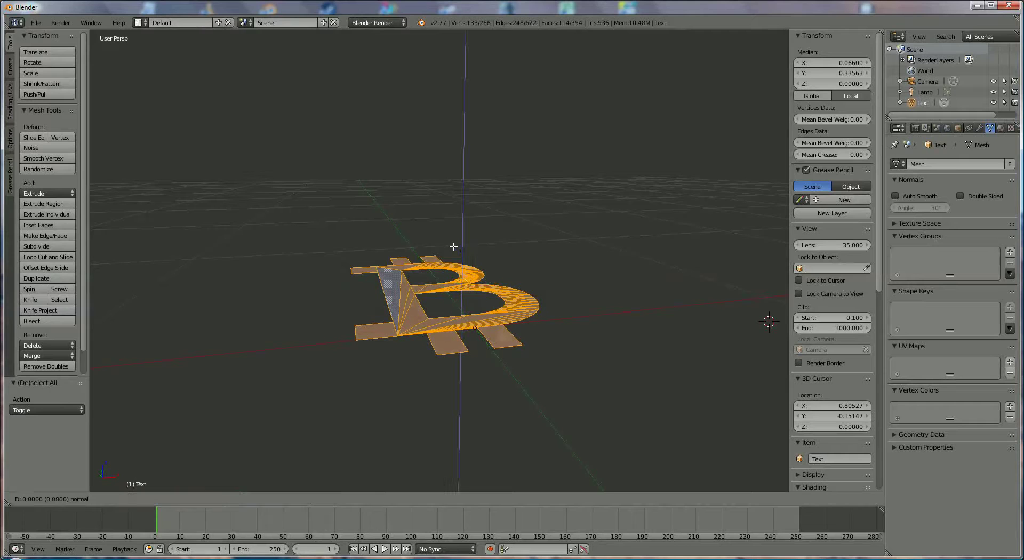
{"action": "key", "text": "z"}
{"action": "key", "text": "z"}
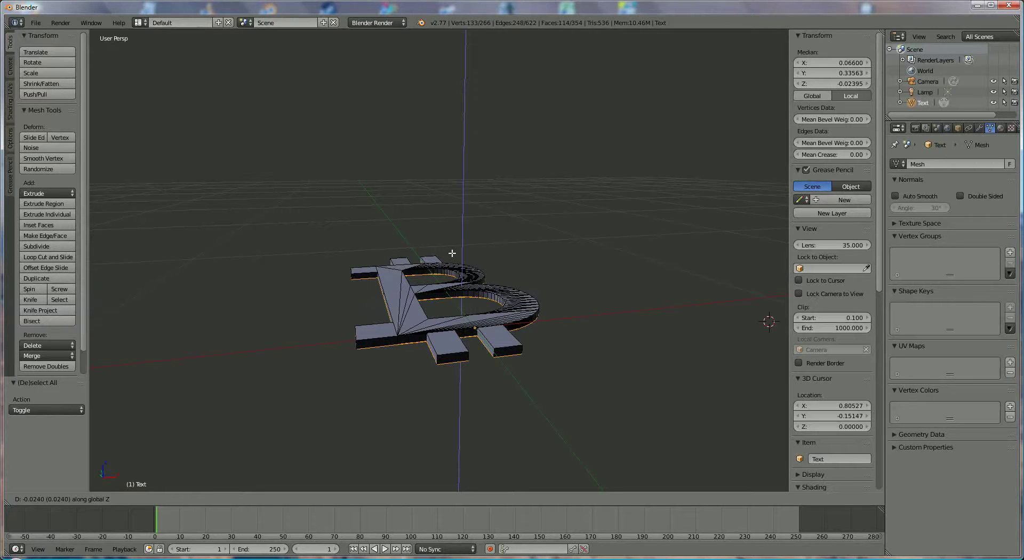
{"action": "left_click", "coordinate": [453, 253]}
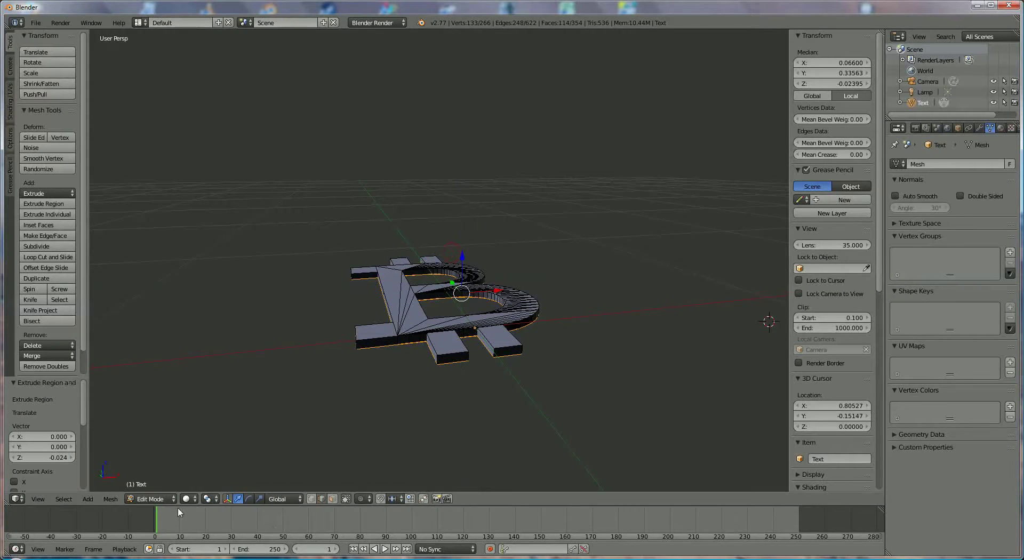
{"action": "left_click", "coordinate": [160, 499]}
{"action": "left_click", "coordinate": [161, 486]}
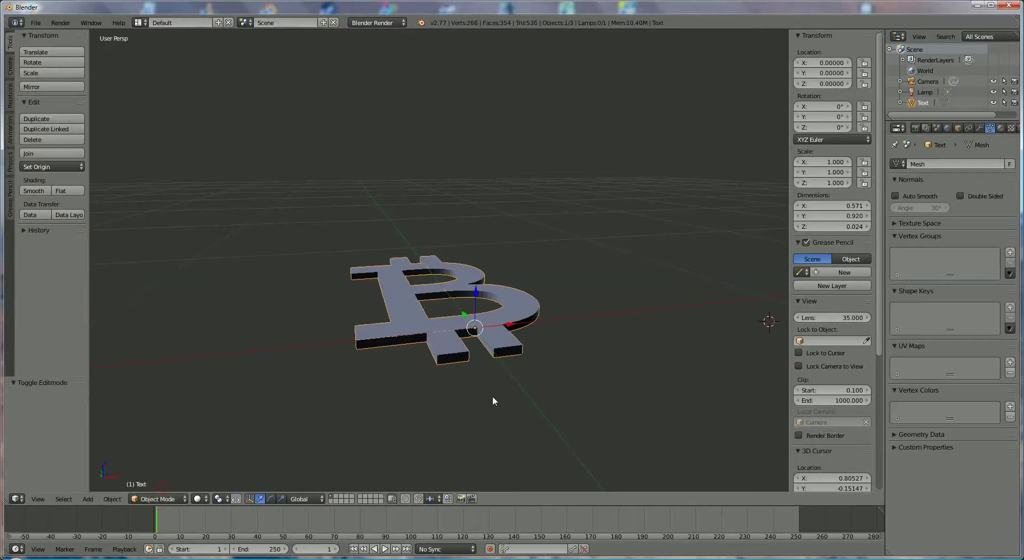
{"action": "middle_click_drag", "start_coordinate": [492, 396], "coordinate": [476, 423]}
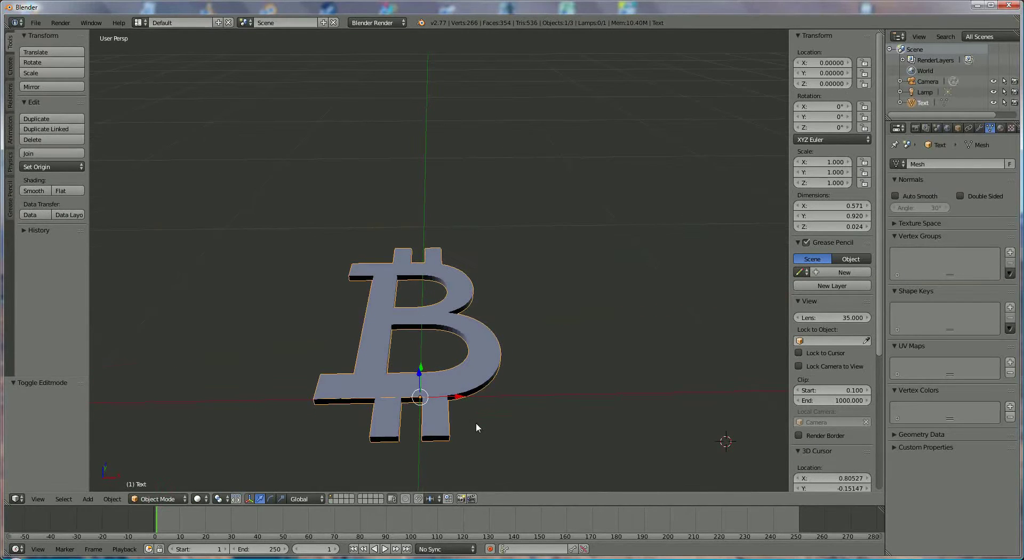
Create a new material named GOLD for the B with diffuse colour R 0.800, G 0.469, B 0.035
{"action": "left_click", "coordinate": [1001, 128]}
{"action": "left_click", "coordinate": [942, 198]}
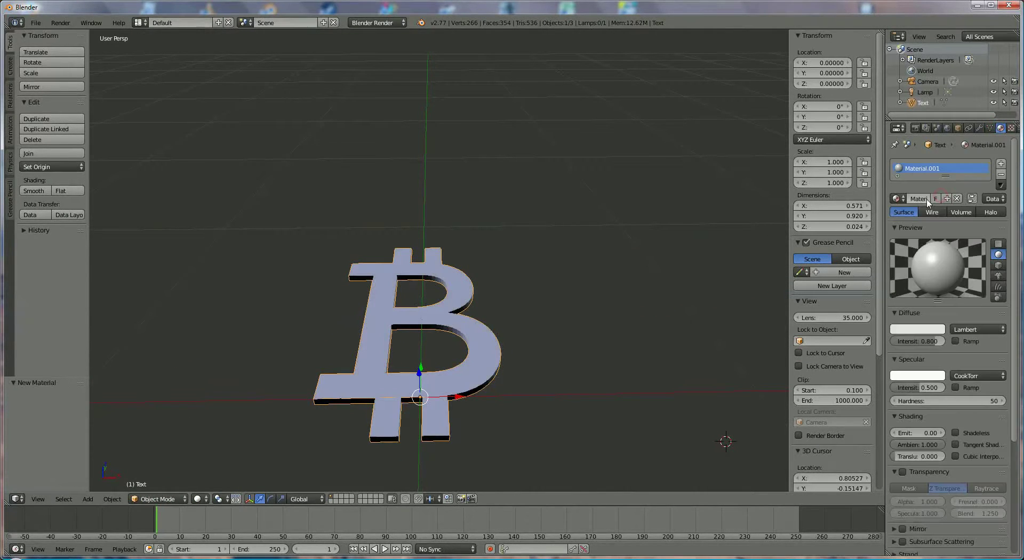
{"action": "type", "text": "Go"}
{"action": "key", "text": "Return"}
{"action": "left_click", "coordinate": [932, 329]}
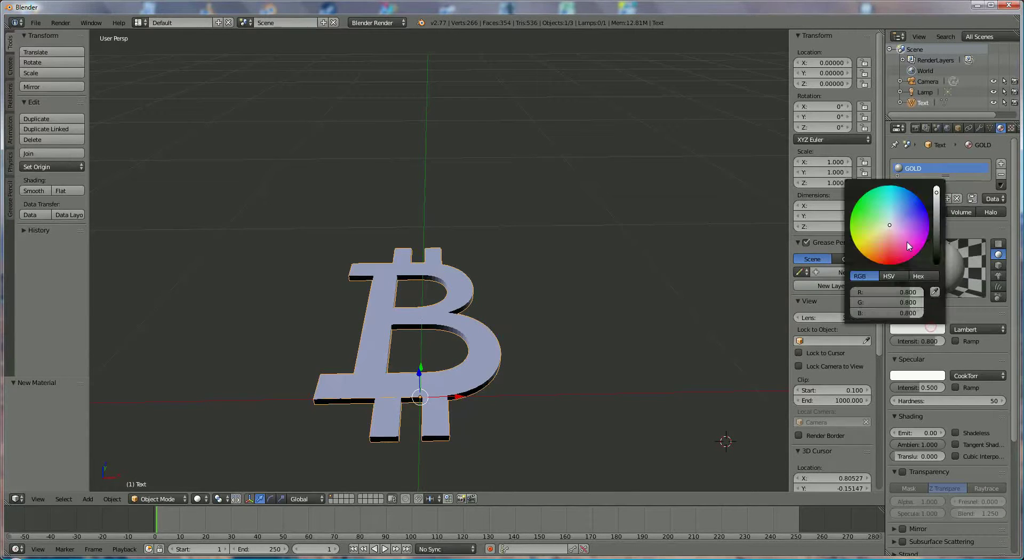
{"action": "left_click_drag", "start_coordinate": [880, 245], "coordinate": [869, 250]}
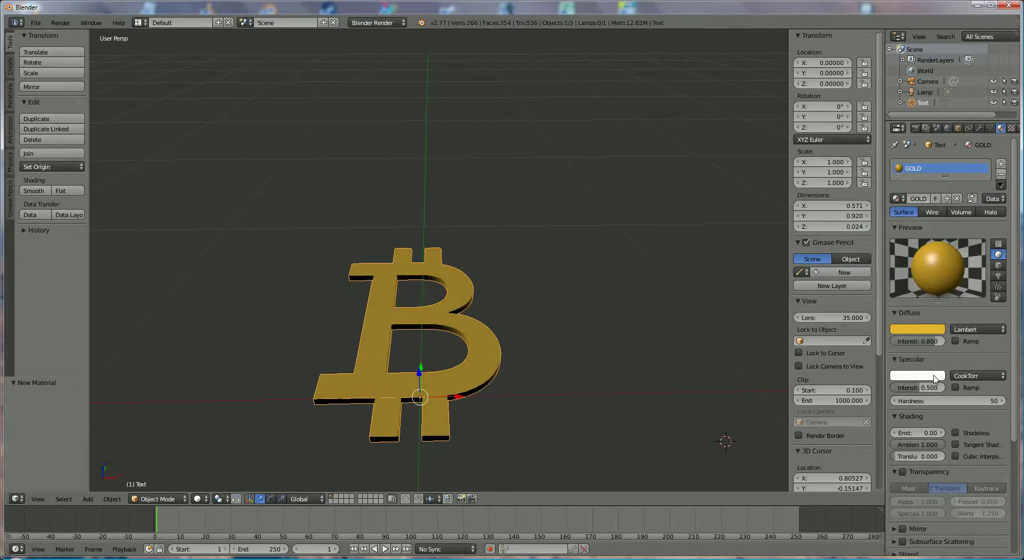
Set GOLD's diffuse and specular intensities to 1.000 and slightly brighten its diffuse colour
{"action": "left_click_drag", "start_coordinate": [931, 342], "coordinate": [944, 342]}
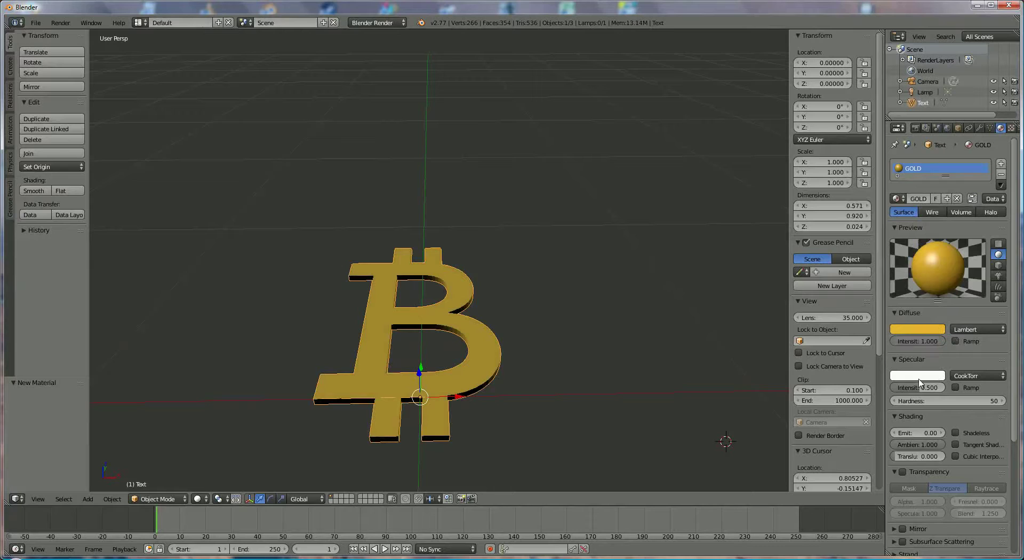
{"action": "left_click_drag", "start_coordinate": [919, 388], "coordinate": [963, 387]}
{"action": "left_click", "coordinate": [938, 330]}
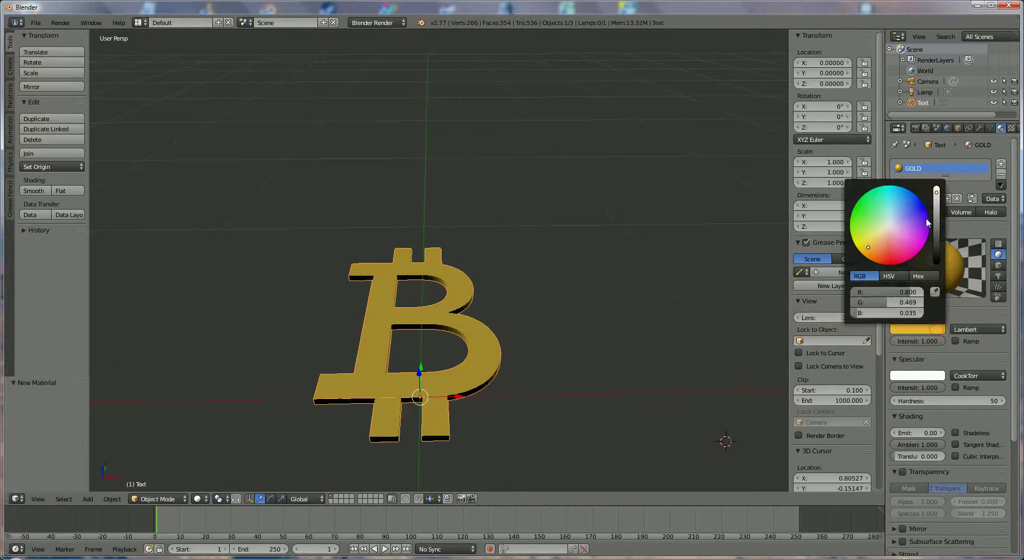
{"action": "left_click", "coordinate": [937, 192]}
{"action": "left_click_drag", "start_coordinate": [937, 192], "coordinate": [937, 190]}
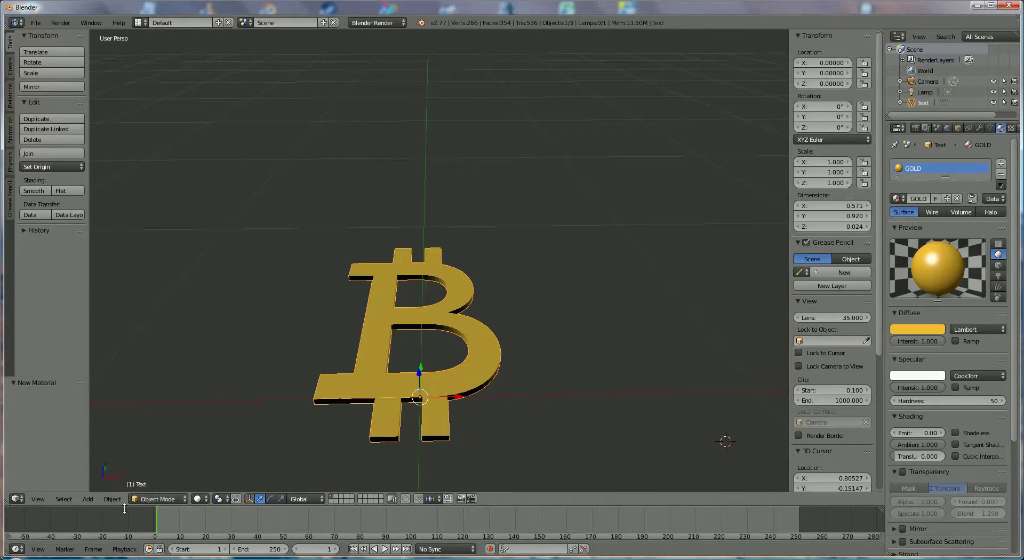
Add a 32-vertex cylinder with radius 1 and depth 2, and lower it about 0.912 along Z
{"action": "scroll", "coordinate": [282, 451], "scroll_direction": "down", "scroll_amount": 3}
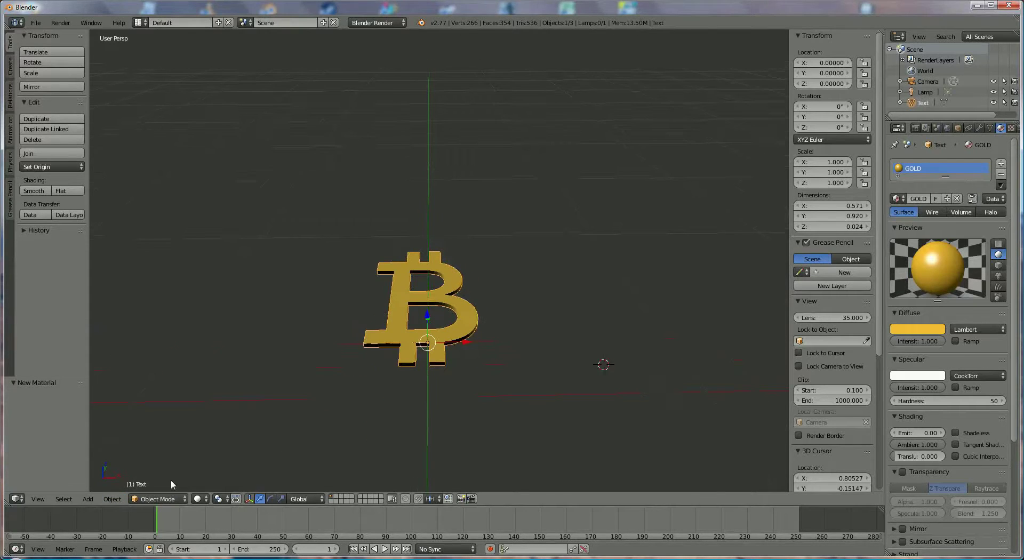
{"action": "left_click", "coordinate": [88, 498]}
{"action": "mouse_move", "coordinate": [101, 486]}
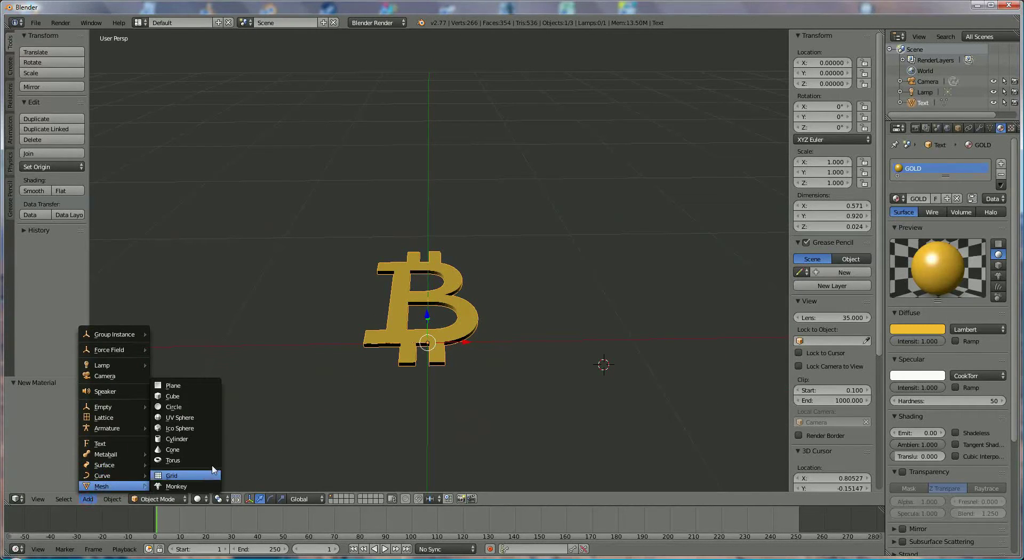
{"action": "left_click", "coordinate": [204, 439]}
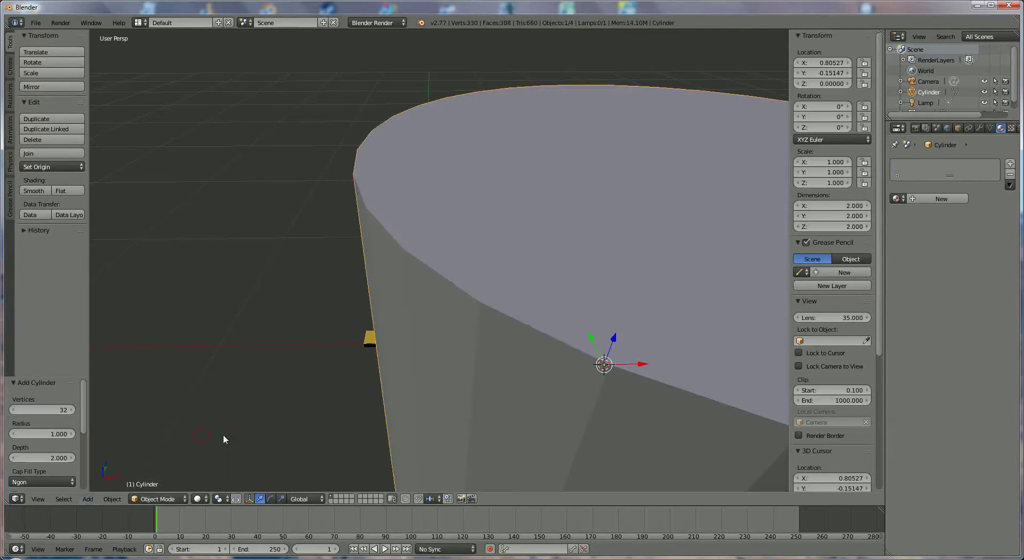
{"action": "scroll", "coordinate": [449, 363], "scroll_direction": "down", "scroll_amount": 5}
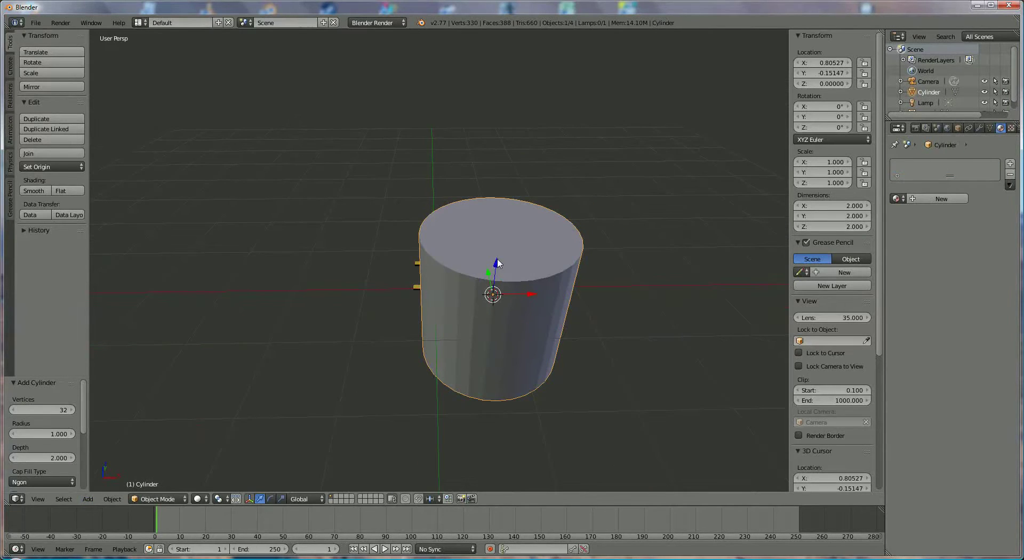
{"action": "key", "text": "g"}
{"action": "key", "text": "z"}
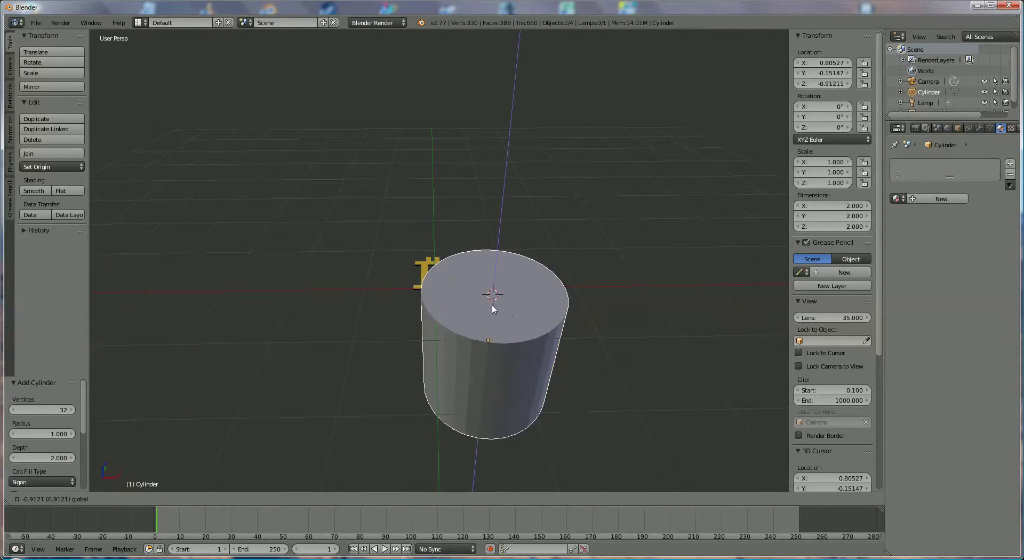
{"action": "left_click", "coordinate": [517, 351]}
Move the cylinder about -0.794 along X and lower it about 0.106 more so its top lies beneath the B
{"action": "key", "text": "g"}
{"action": "key", "text": "x"}
{"action": "left_click", "coordinate": [473, 343]}
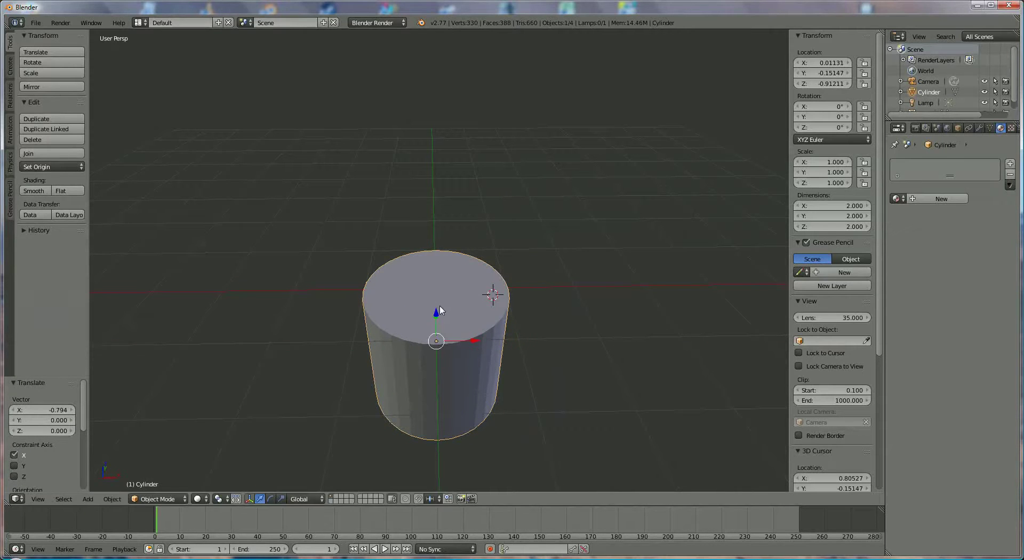
{"action": "key", "text": "g"}
{"action": "key", "text": "z"}
{"action": "left_click", "coordinate": [435, 328]}
Move the cylinder about 0.448 along Y to bring its top roughly under the B's centre
{"action": "middle_click_drag", "start_coordinate": [435, 328], "coordinate": [443, 368]}
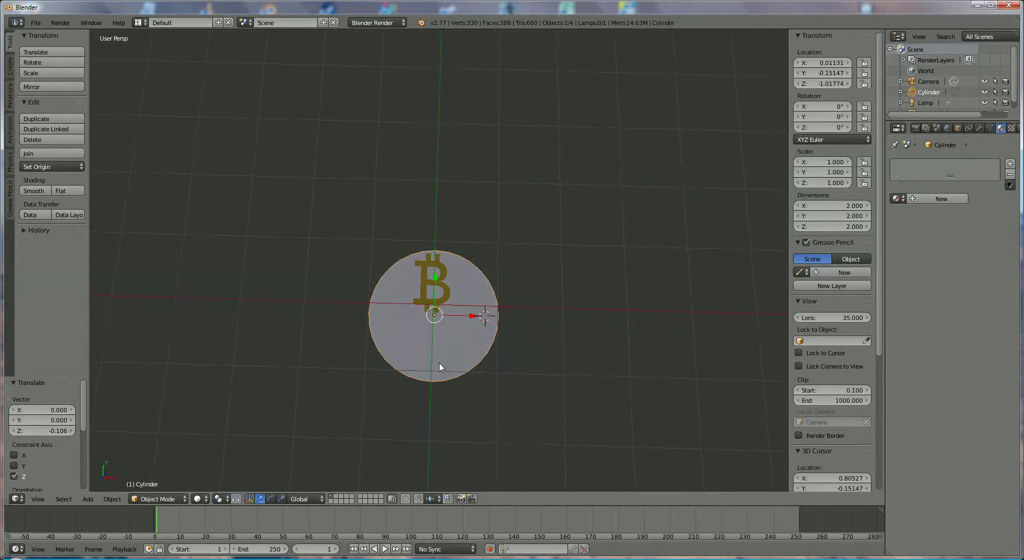
{"action": "key", "text": "g"}
{"action": "key", "text": "y"}
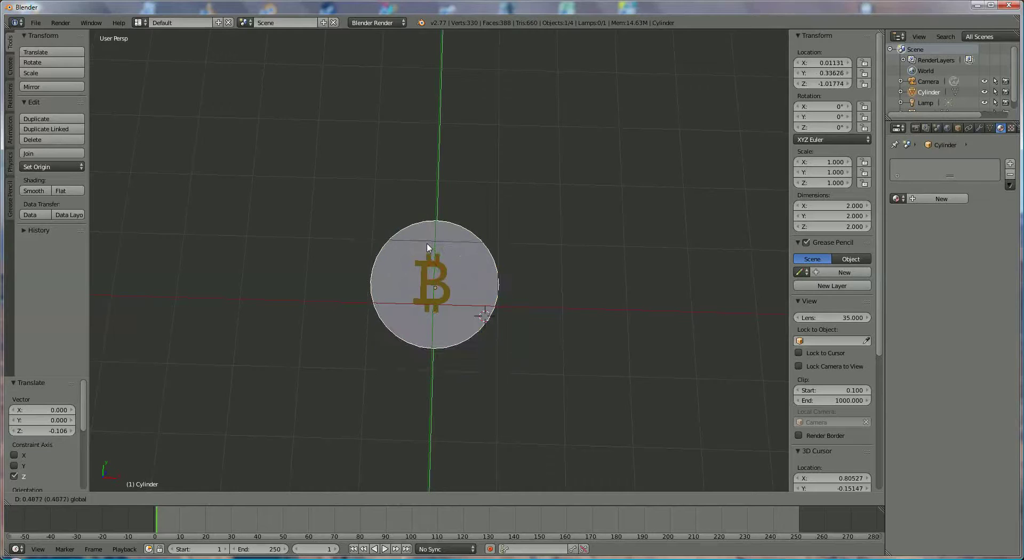
{"action": "left_click", "coordinate": [427, 247]}
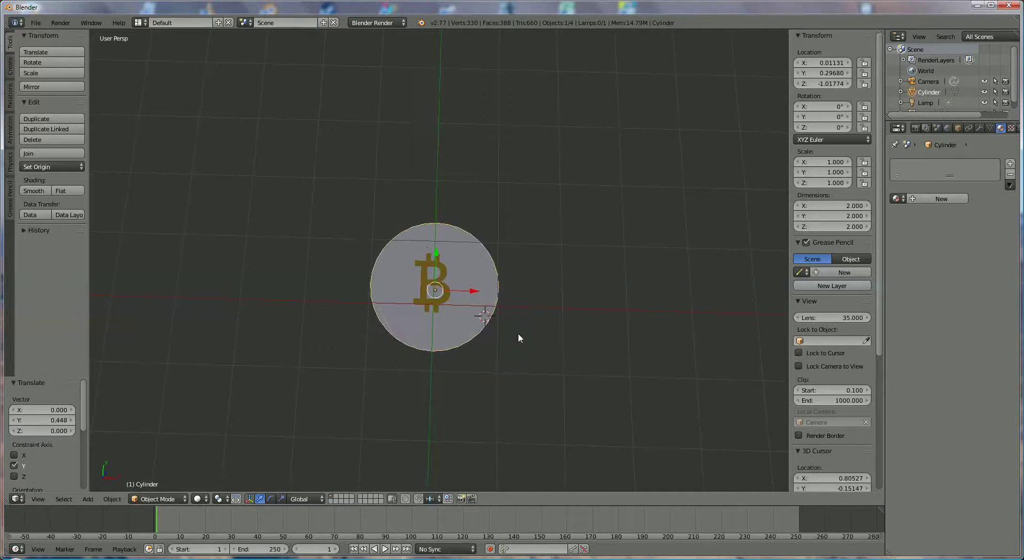
Fine-tune the cylinder's centring under the B by about -0.032 along X and 0.021 along Y
{"action": "scroll", "coordinate": [518, 337], "scroll_direction": "up", "scroll_amount": 3}
{"action": "scroll", "coordinate": [517, 339], "scroll_direction": "up", "scroll_amount": 1}
{"action": "key", "text": "g"}
{"action": "key", "text": "x"}
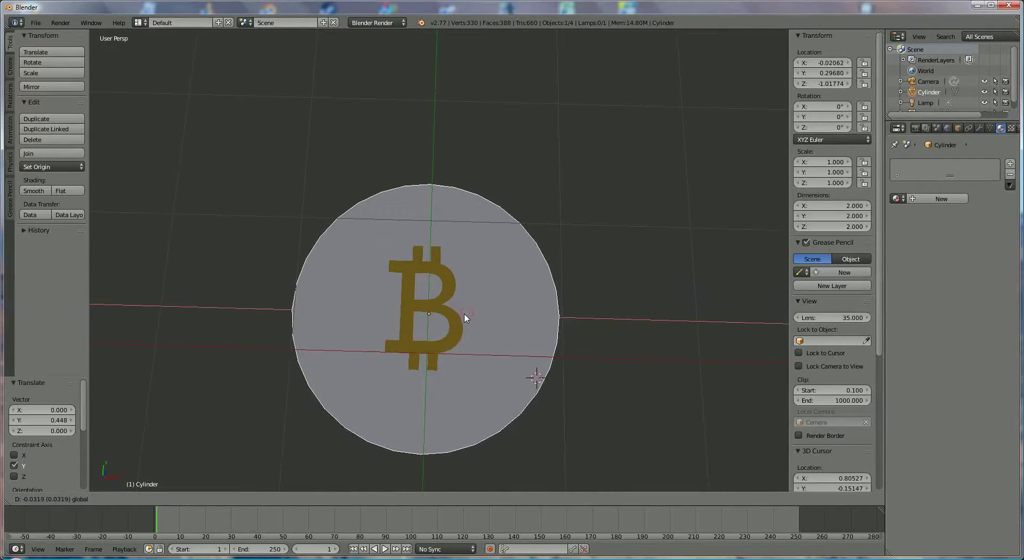
{"action": "left_click", "coordinate": [465, 318]}
{"action": "key", "text": "g"}
{"action": "key", "text": "y"}
{"action": "left_click", "coordinate": [437, 287]}
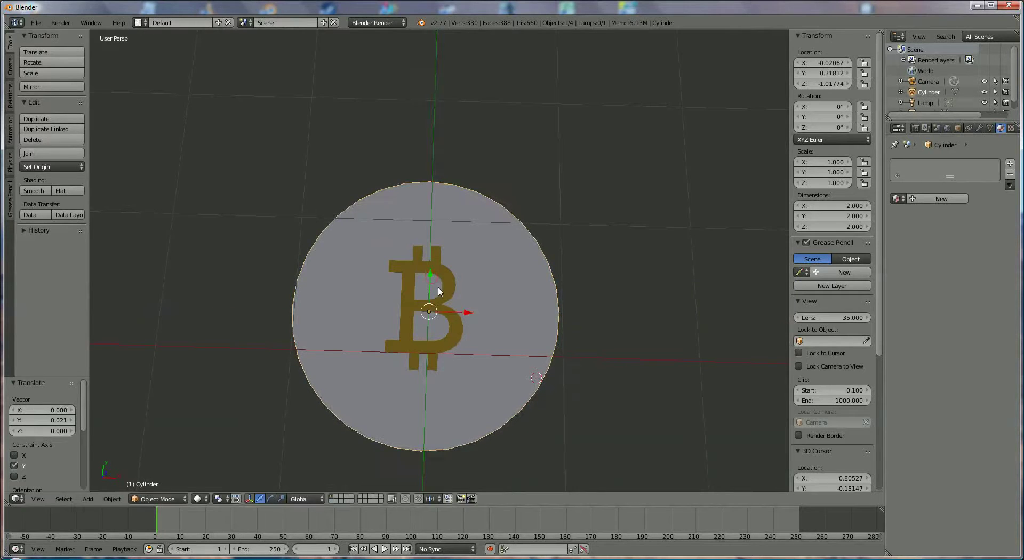
Raise the cylinder's bottom face about 1.87 along Z in Edit Mode to flatten the body into a disc
{"action": "middle_click_drag", "start_coordinate": [438, 286], "coordinate": [542, 290]}
{"action": "scroll", "coordinate": [485, 373], "scroll_direction": "down", "scroll_amount": 2}
{"action": "middle_click_drag", "start_coordinate": [485, 373], "coordinate": [465, 332]}
{"action": "middle_click_drag", "start_coordinate": [223, 486], "coordinate": [225, 474]}
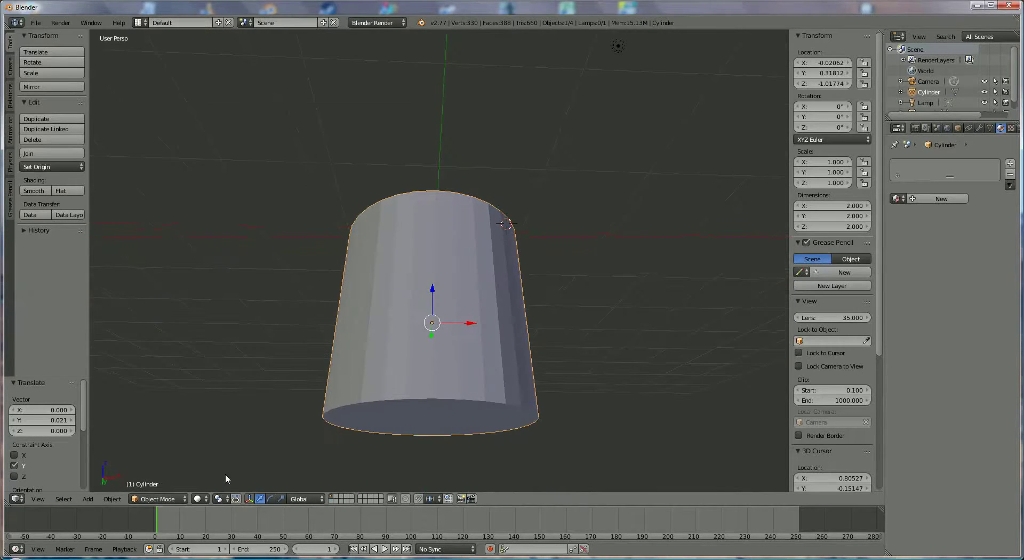
{"action": "left_click", "coordinate": [162, 500]}
{"action": "left_click", "coordinate": [156, 474]}
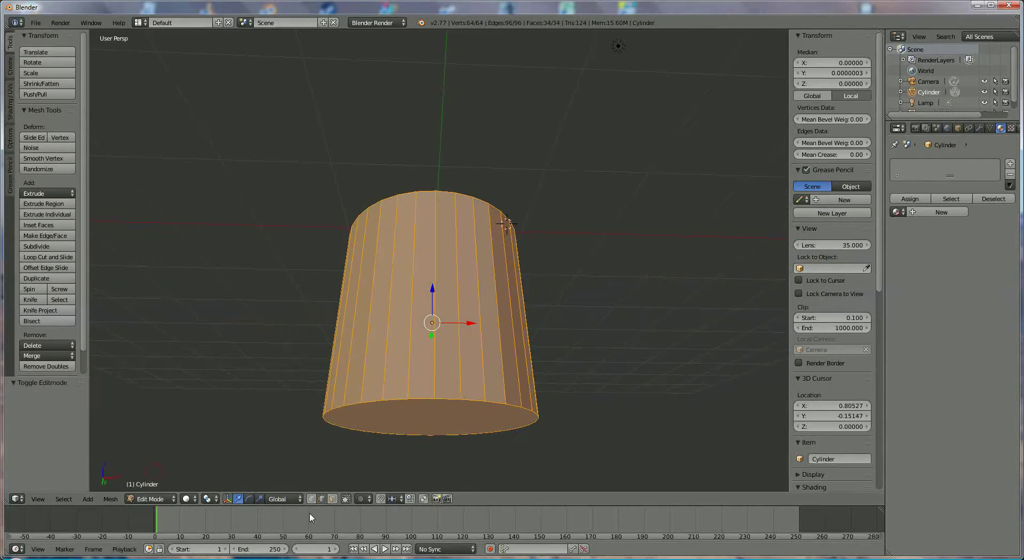
{"action": "right_click", "coordinate": [430, 420]}
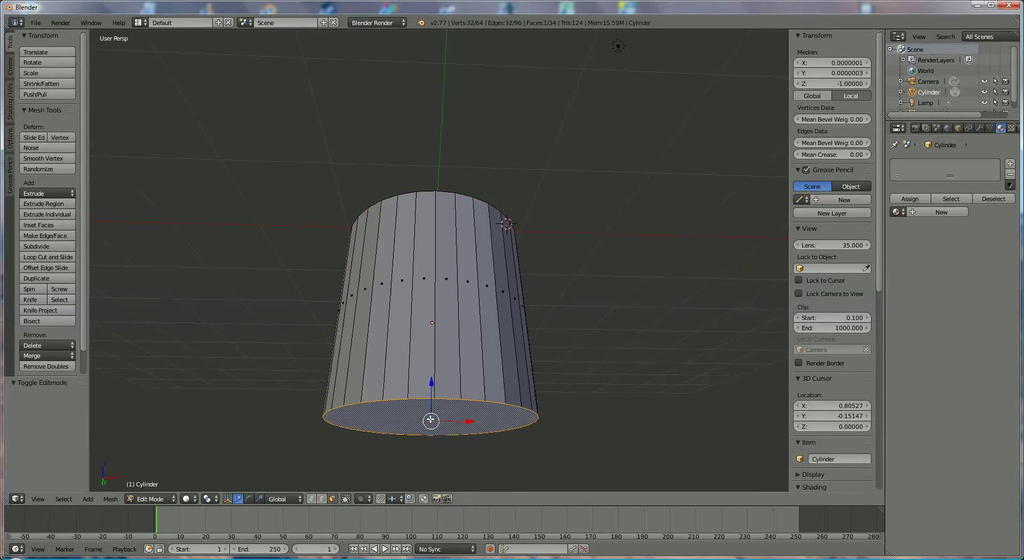
{"action": "left_click_drag", "start_coordinate": [433, 377], "coordinate": [437, 221]}
Thin the disc by raising its bottom face about 0.049 more along Z
{"action": "middle_click_drag", "start_coordinate": [540, 349], "coordinate": [538, 398]}
{"action": "scroll", "coordinate": [537, 398], "scroll_direction": "up", "scroll_amount": 5}
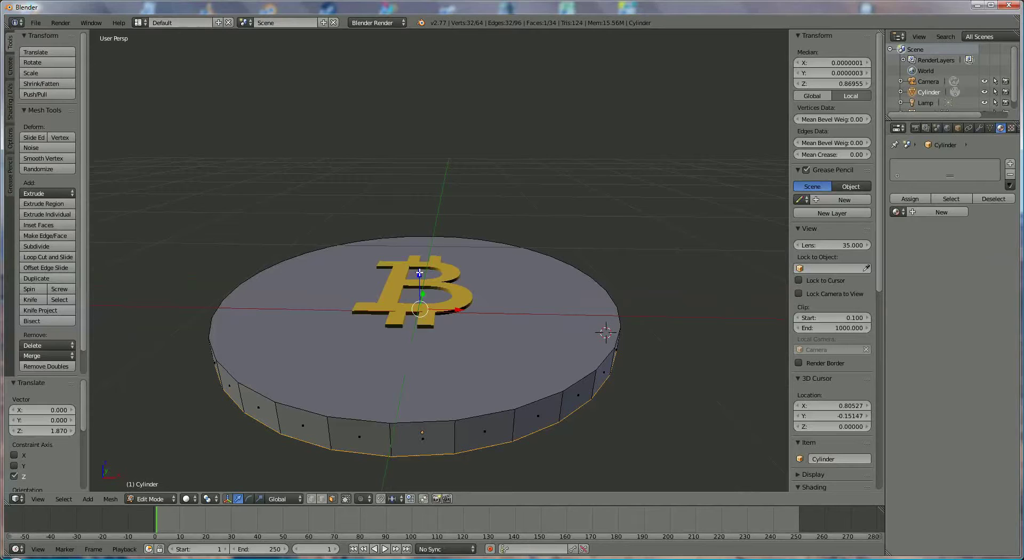
{"action": "left_click_drag", "start_coordinate": [419, 274], "coordinate": [421, 268]}
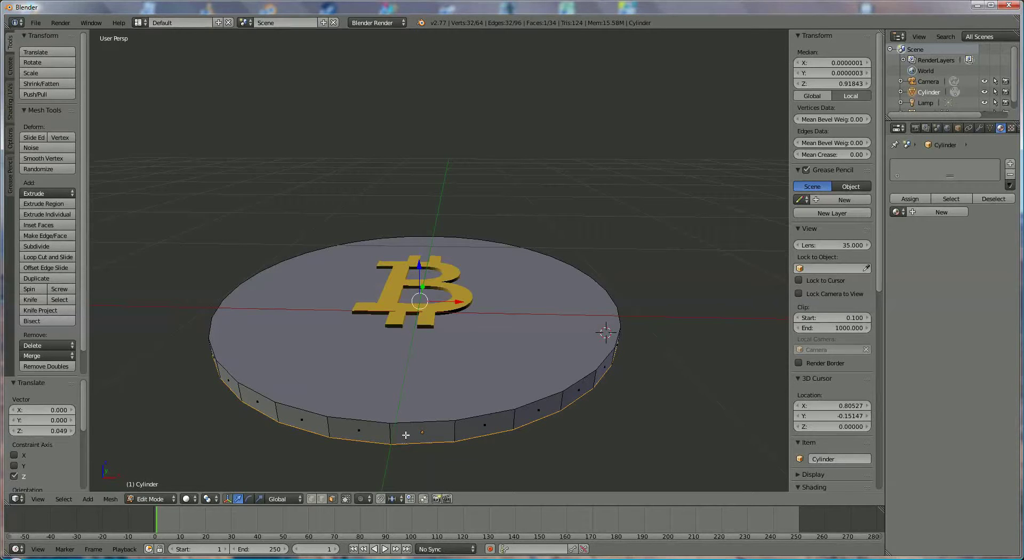
Delete only the disc's top face, keeping its edges and vertices
{"action": "right_click", "coordinate": [412, 404]}
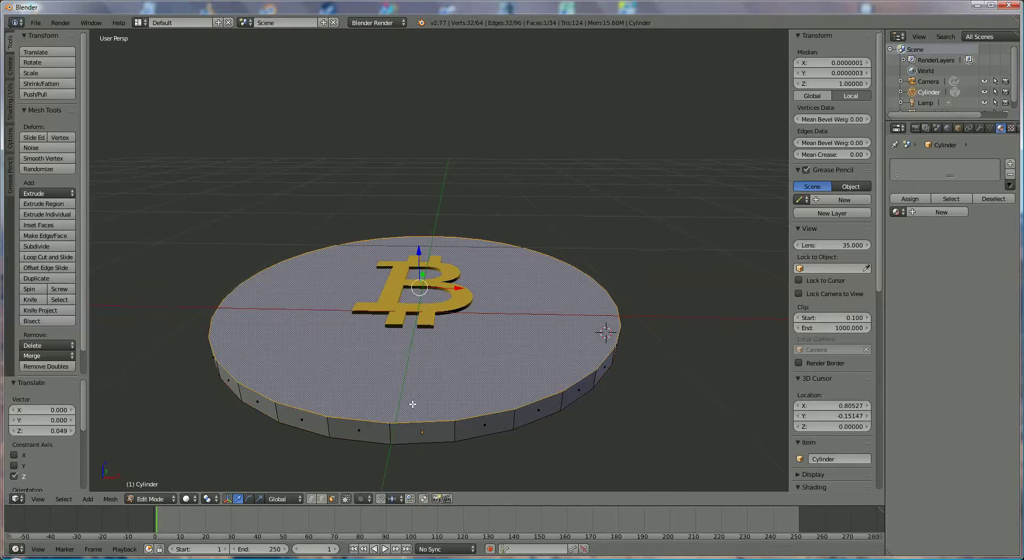
{"action": "key", "text": "x"}
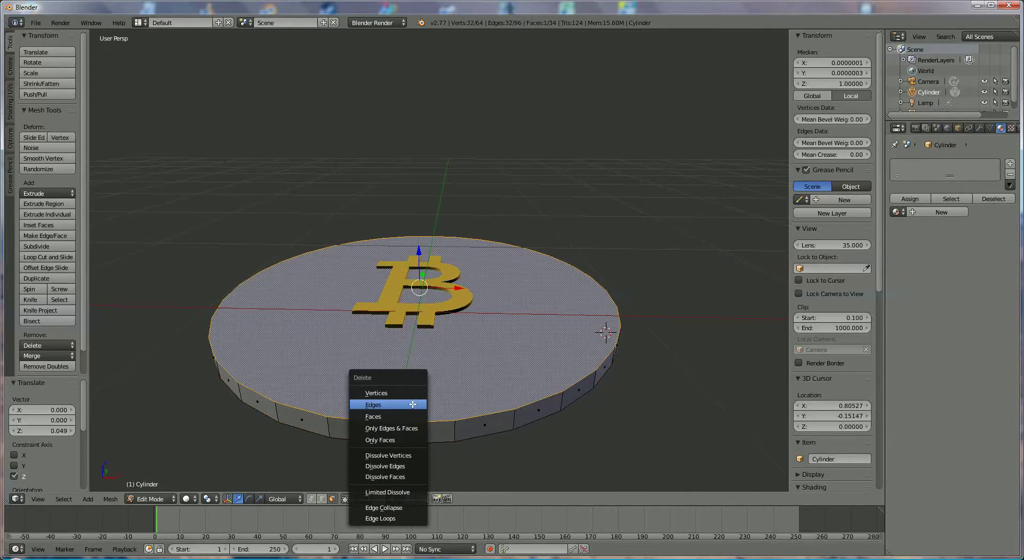
{"action": "left_click", "coordinate": [405, 440]}
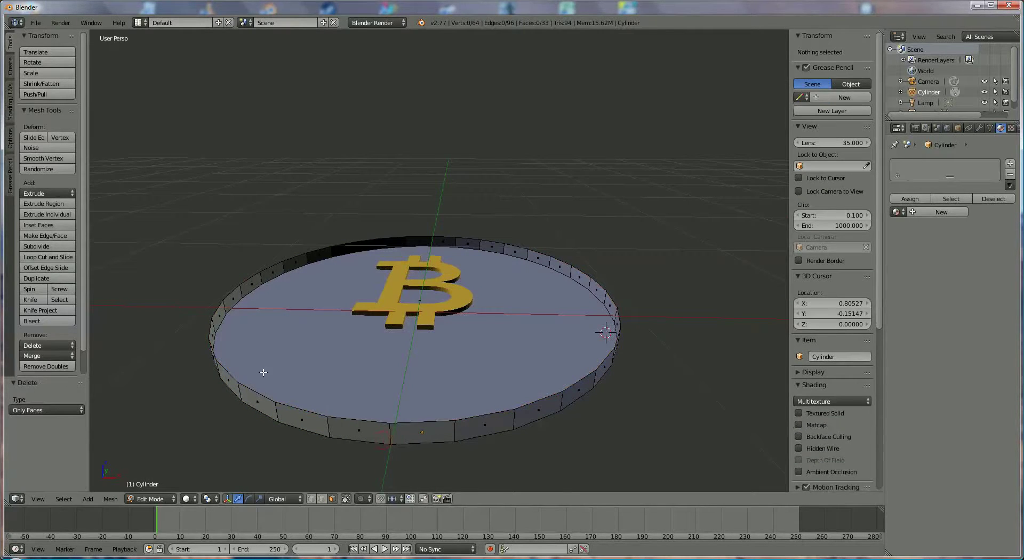
Select the coin's upper rim edge loop and extrude it inward at a scale of about 0.98 to give the rim thickness
{"action": "middle_click_drag", "start_coordinate": [462, 346], "coordinate": [463, 343]}
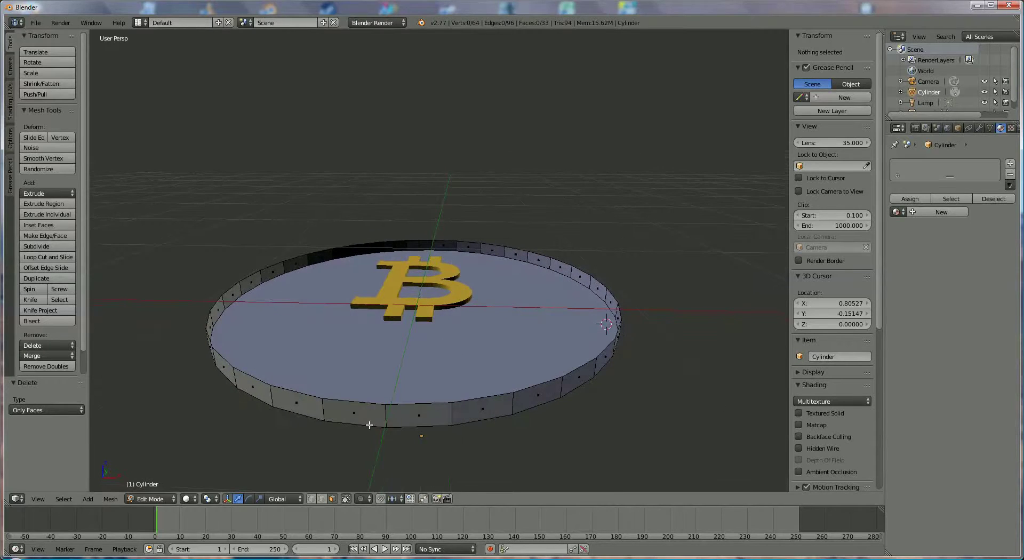
{"action": "left_click", "coordinate": [322, 499]}
{"action": "right_click", "coordinate": [347, 401]}
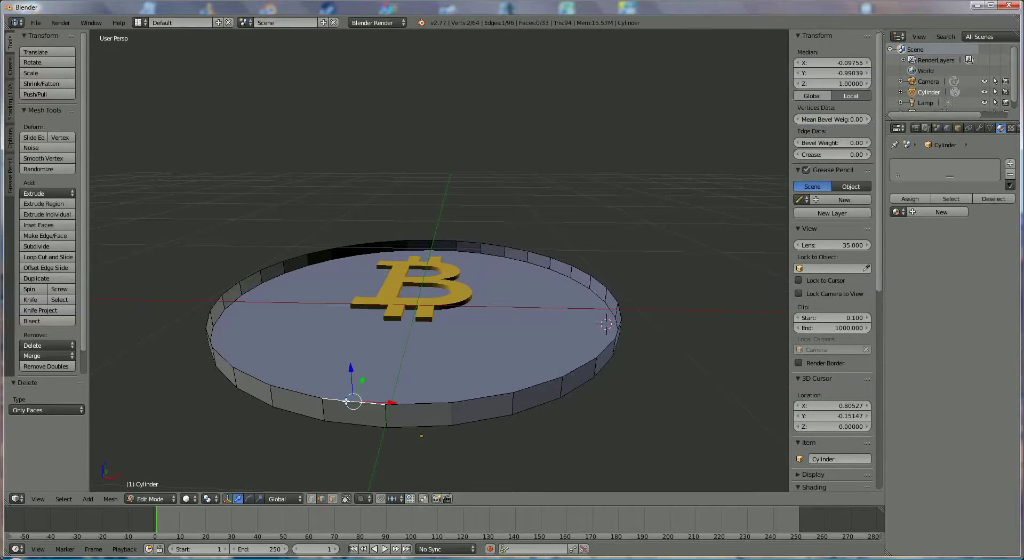
{"action": "right_click", "coordinate": [295, 392], "text": "alt"}
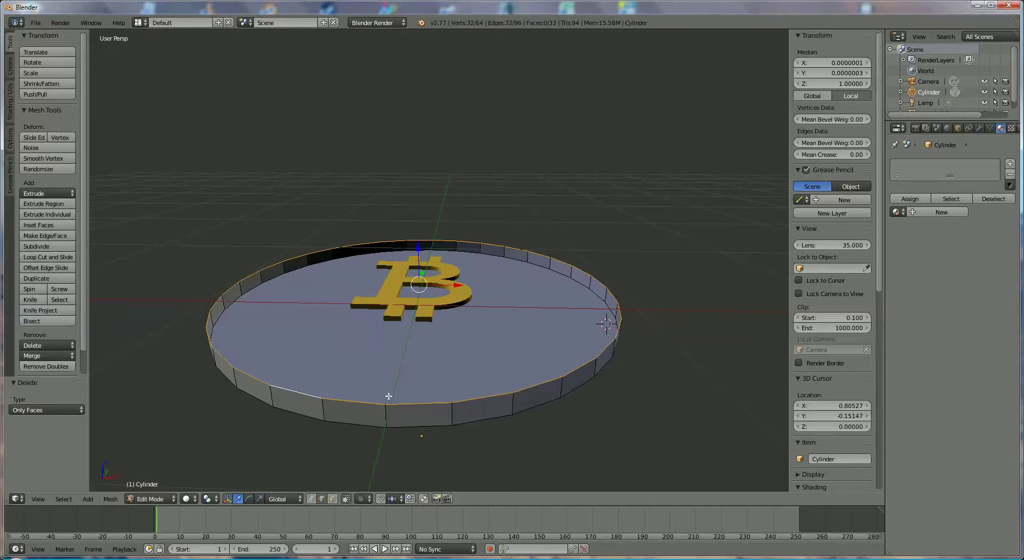
{"action": "key", "text": "e"}
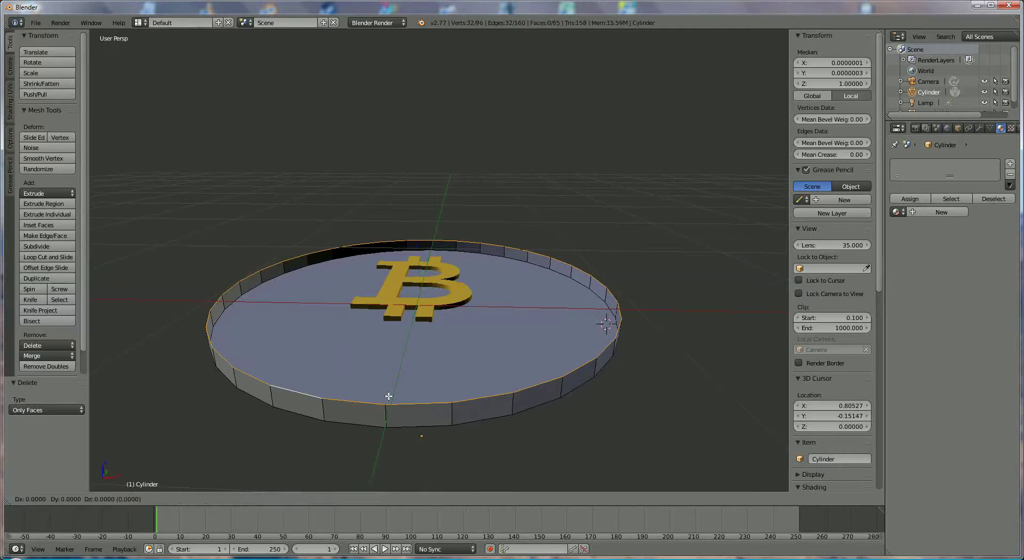
{"action": "key", "text": "s"}
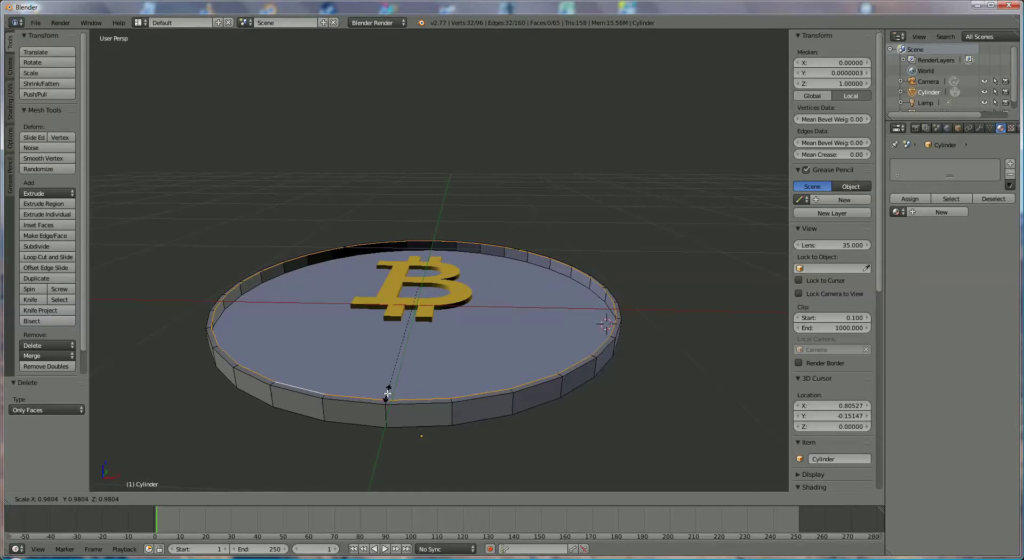
{"action": "left_click", "coordinate": [387, 394]}
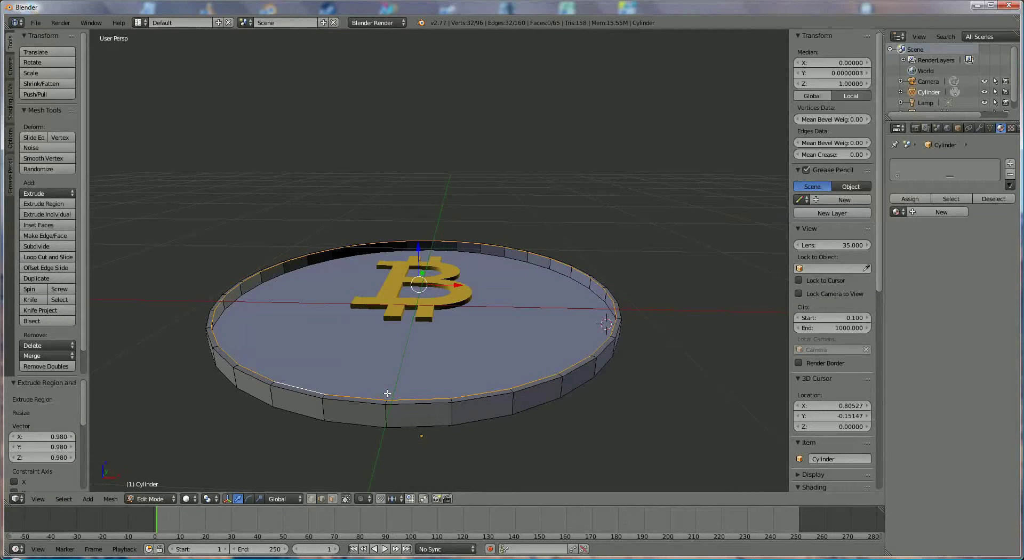
Extrude the inner rim loop about 0.025 down along Z, and extrude it again inward at scale 0.864 to form a recessed ring
{"action": "key", "text": "e"}
{"action": "key", "text": "z"}
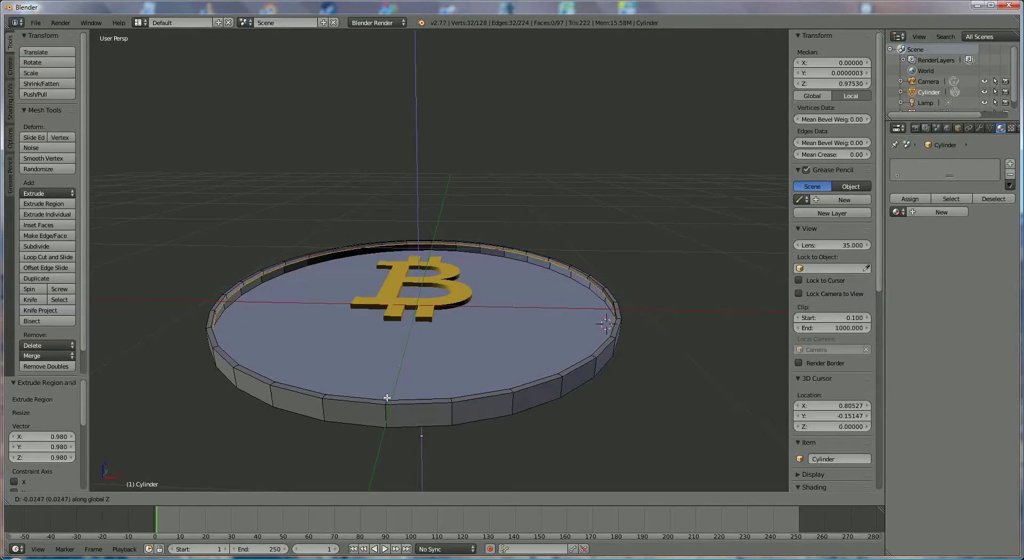
{"action": "left_click", "coordinate": [387, 398]}
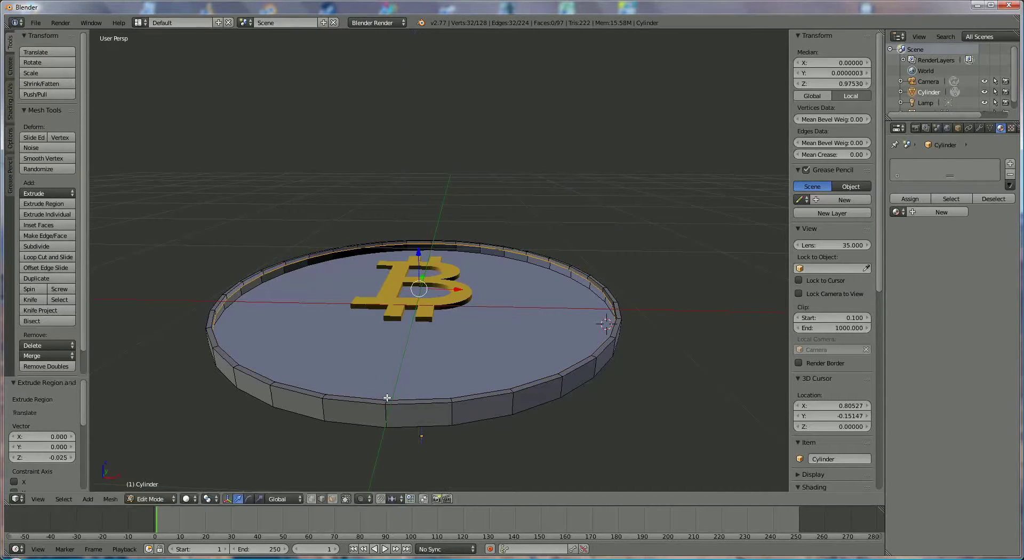
{"action": "key", "text": "e"}
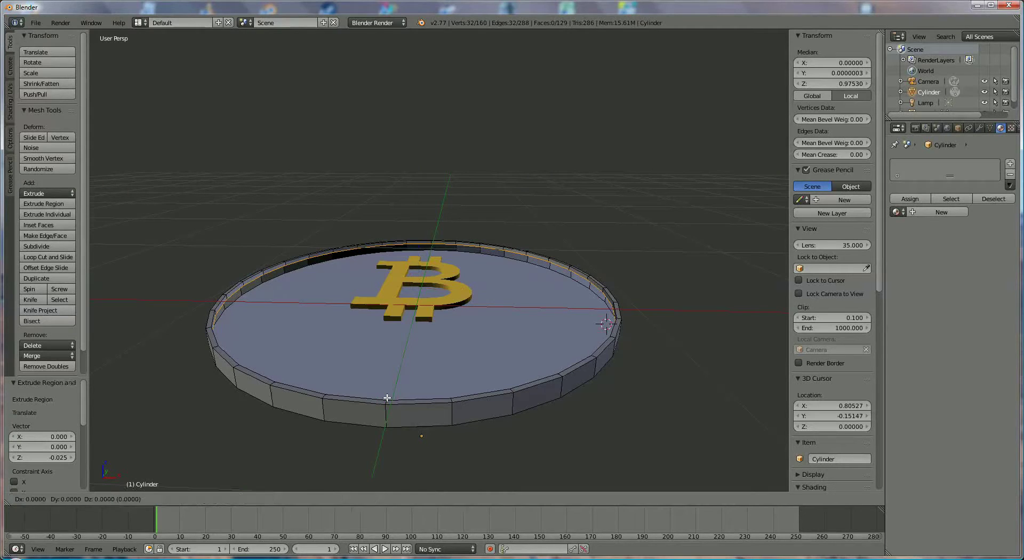
{"action": "key", "text": "s"}
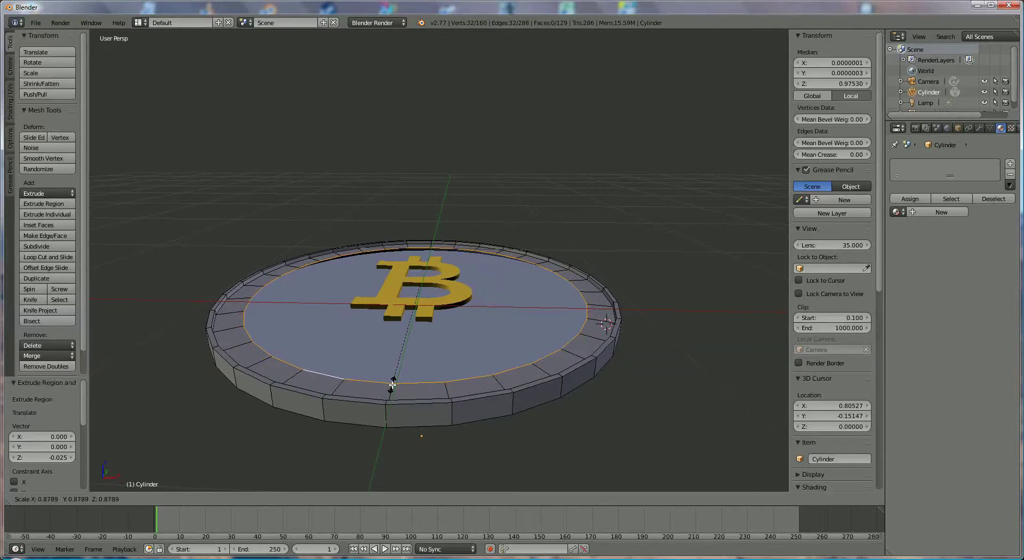
{"action": "left_click", "coordinate": [394, 383]}
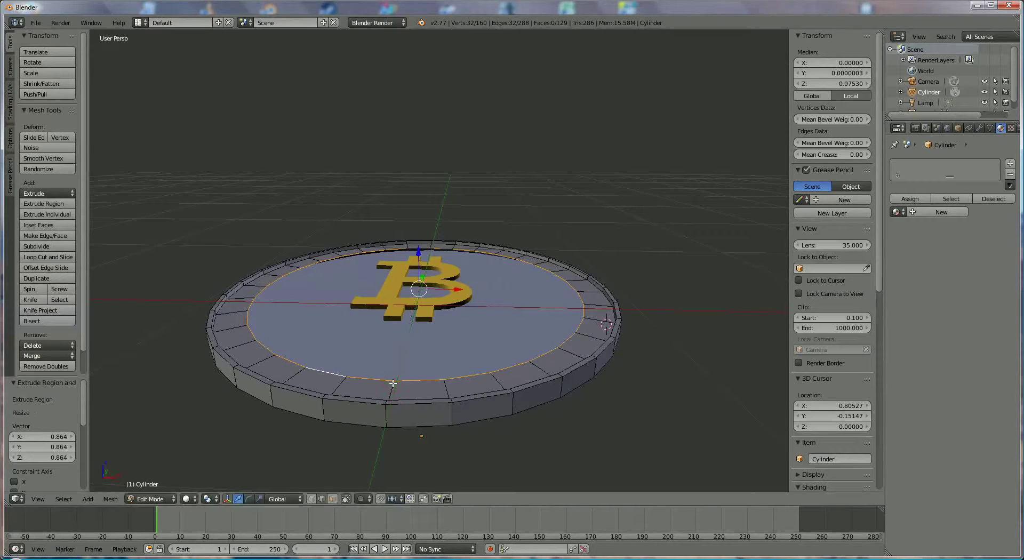
Extrude the recessed ring's inner edge loop about 0.028 upward along Z to form a raised step
{"action": "key", "text": "e"}
{"action": "key", "text": "z"}
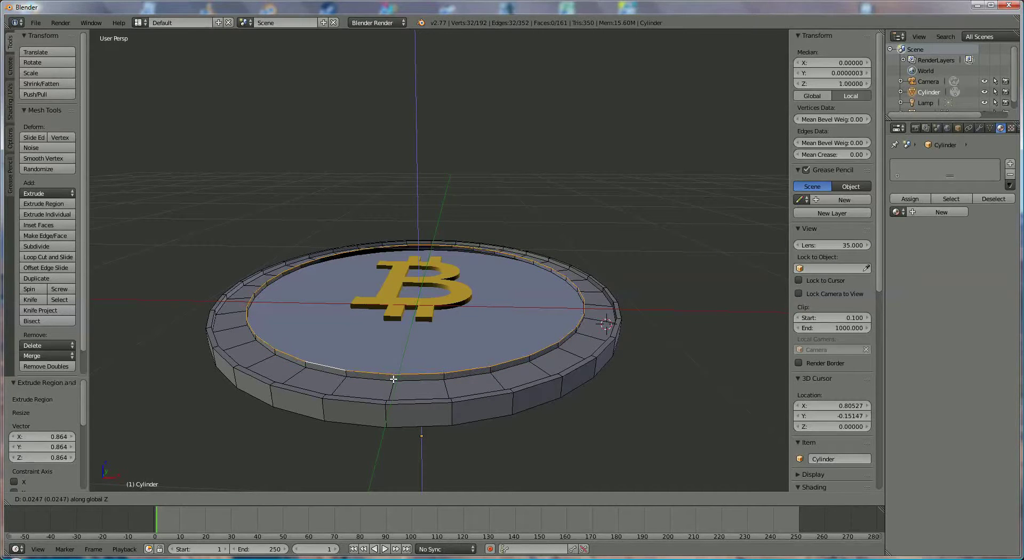
{"action": "left_click", "coordinate": [393, 379]}
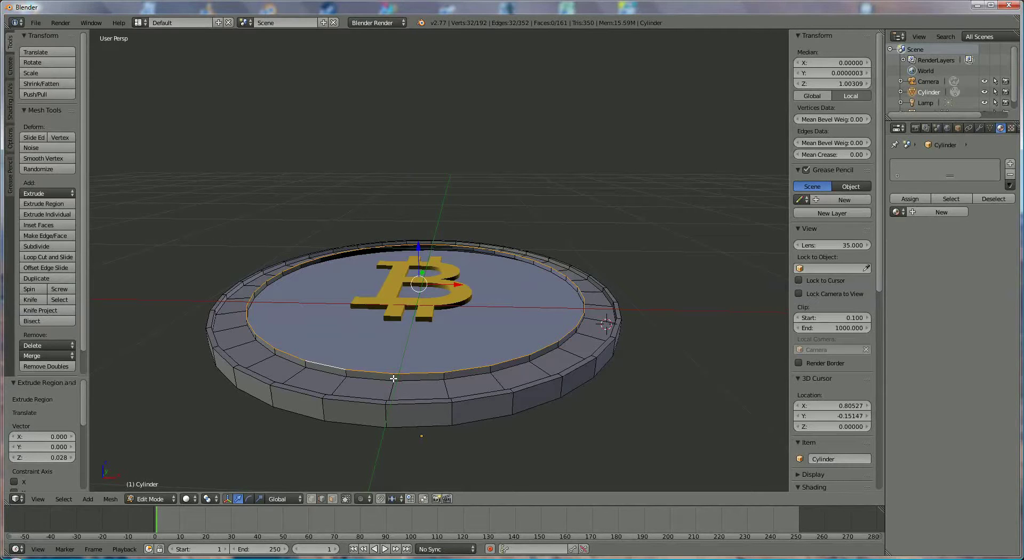
Extrude the raised step's top loop inward at scale 0.734 and fill the remaining central opening with a face
{"action": "key", "text": "e"}
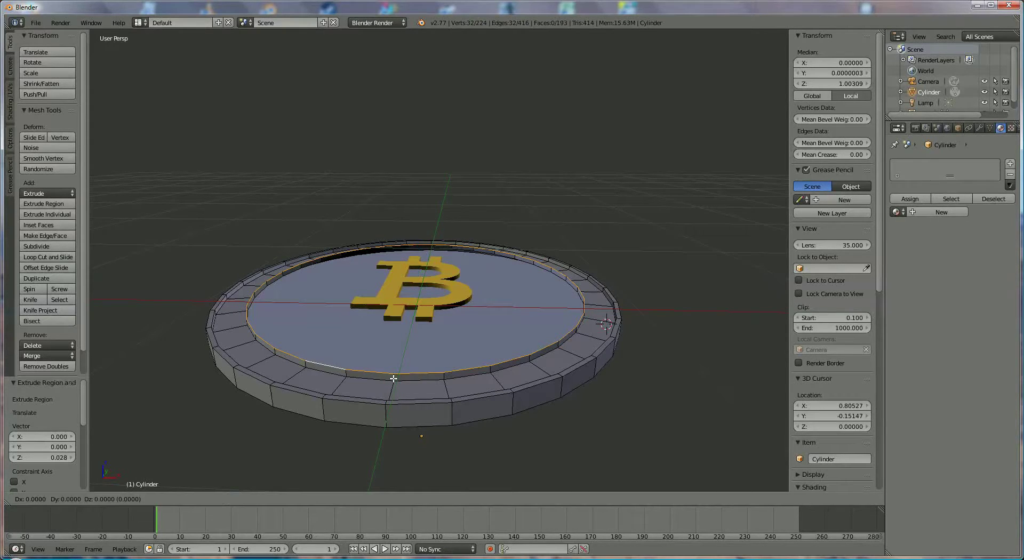
{"action": "key", "text": "s"}
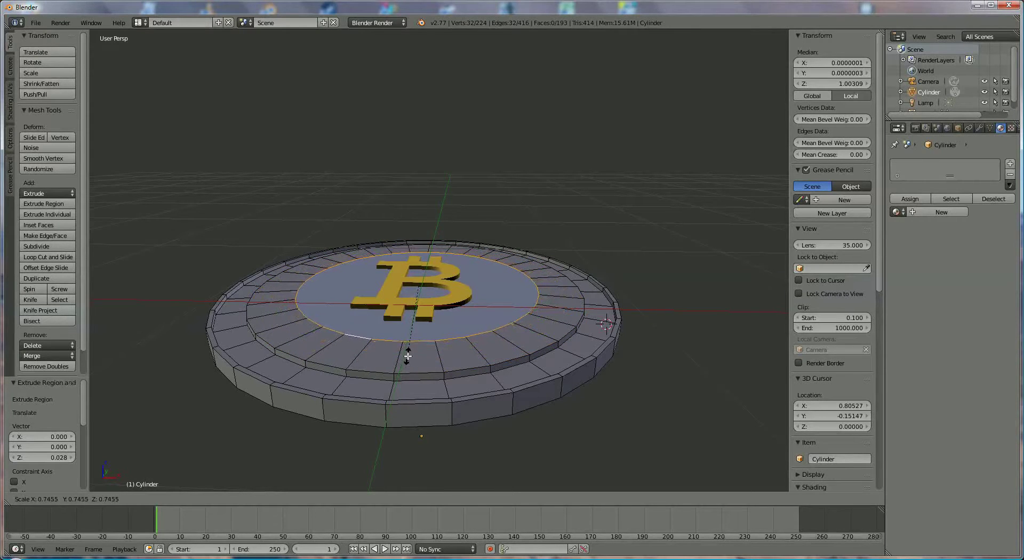
{"action": "left_click", "coordinate": [408, 355]}
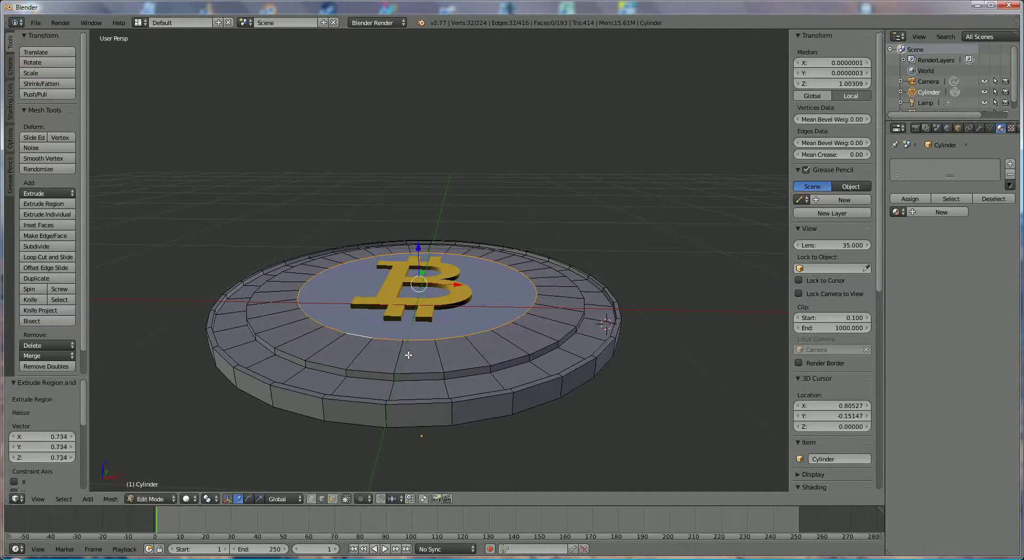
{"action": "key", "text": "f"}
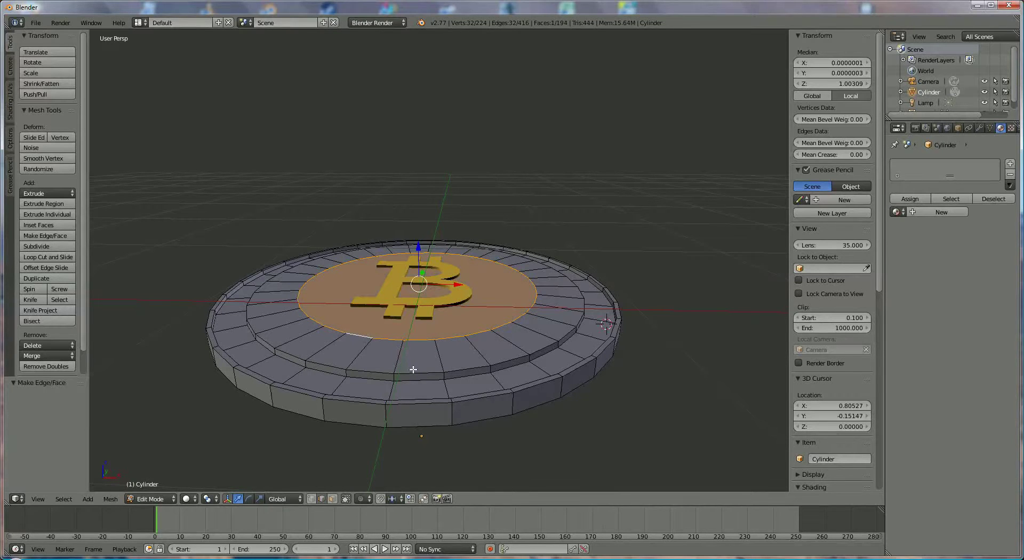
Select both the upper and lower edge loops of the raised step and scale them inward to about 0.926
{"action": "middle_click_drag", "start_coordinate": [414, 369], "coordinate": [419, 453]}
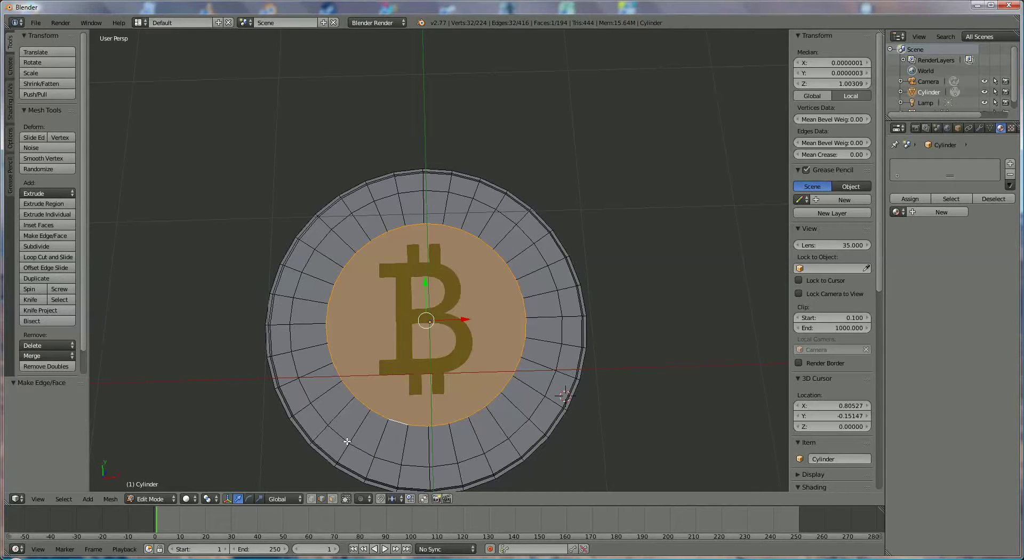
{"action": "middle_click_drag", "start_coordinate": [378, 438], "coordinate": [396, 409]}
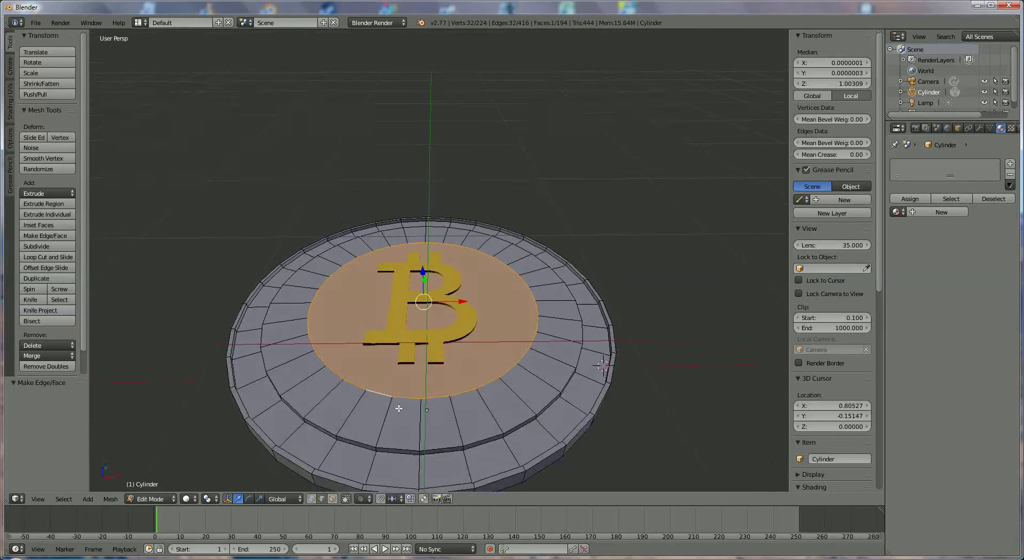
{"action": "right_click", "coordinate": [404, 451]}
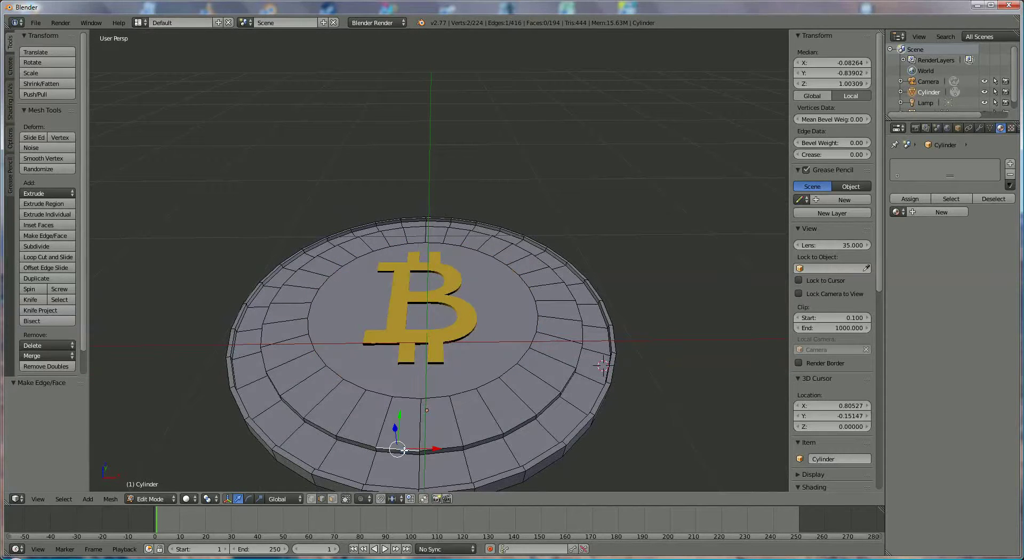
{"action": "right_click", "coordinate": [356, 443], "text": "alt"}
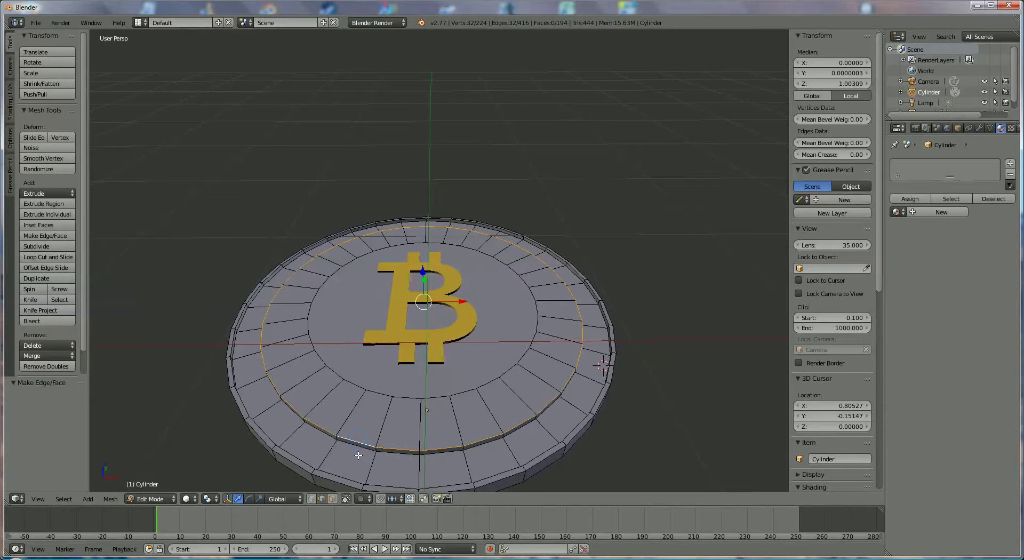
{"action": "right_click", "coordinate": [366, 449], "text": "alt+shift"}
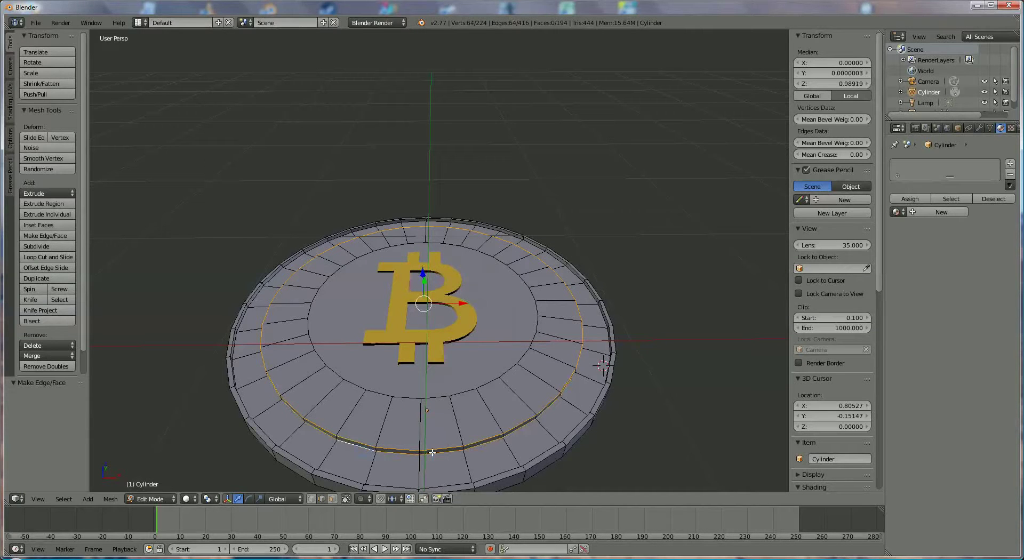
{"action": "middle_click_drag", "start_coordinate": [446, 415], "coordinate": [441, 432]}
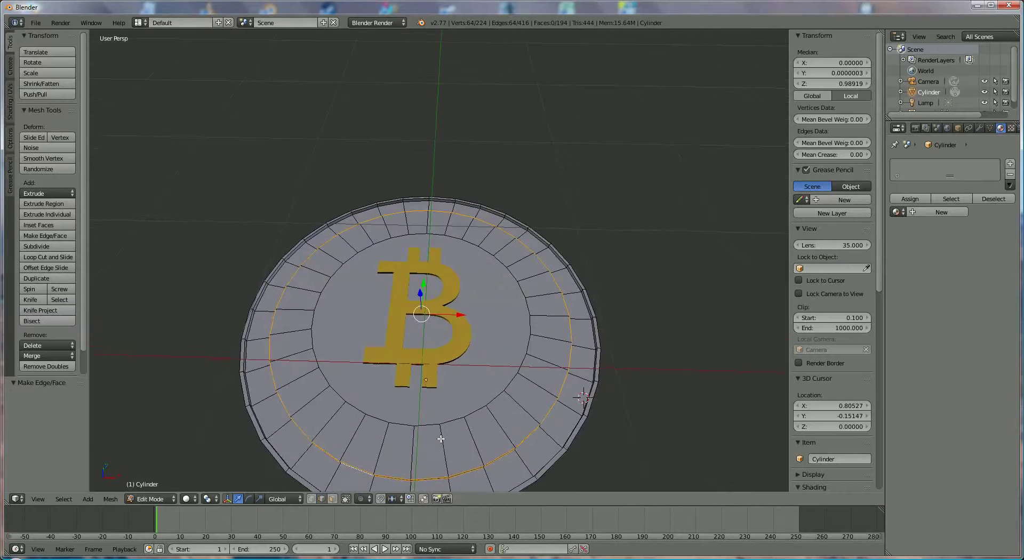
{"action": "key", "text": "s"}
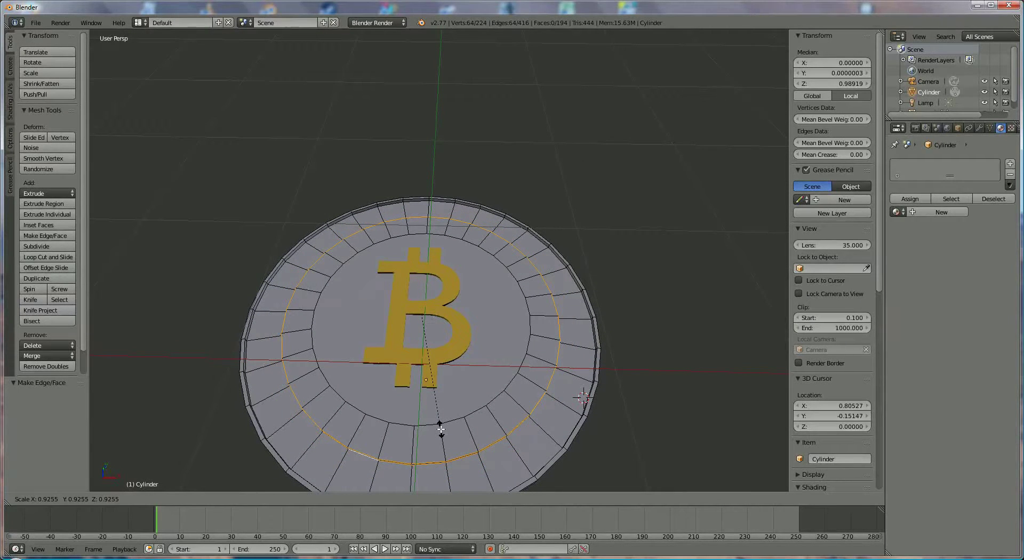
{"action": "left_click", "coordinate": [440, 430]}
Scale the central face under the B down to about 0.871 and return to Object Mode
{"action": "middle_click_drag", "start_coordinate": [463, 410], "coordinate": [455, 431]}
{"action": "right_click", "coordinate": [459, 424]}
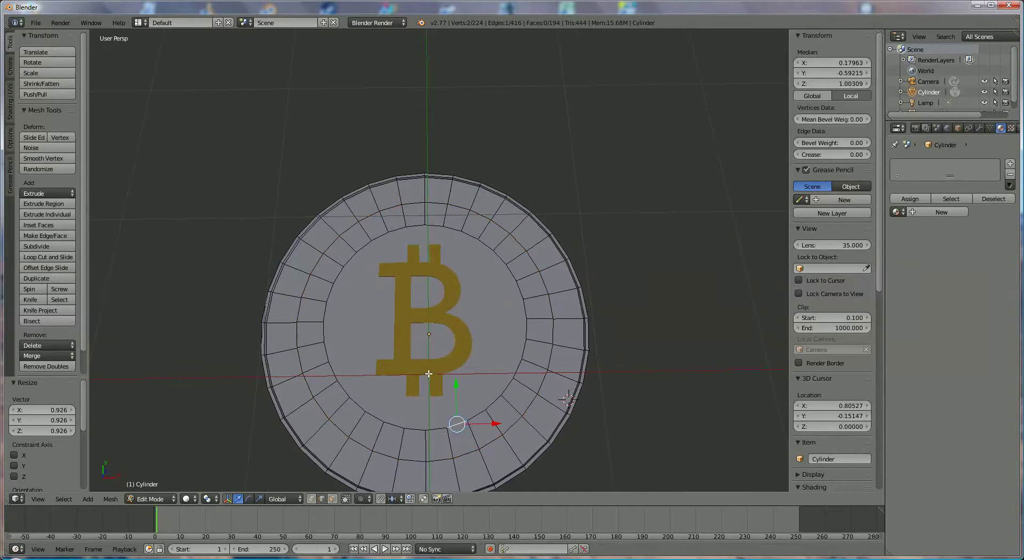
{"action": "right_click", "coordinate": [439, 429], "text": "alt"}
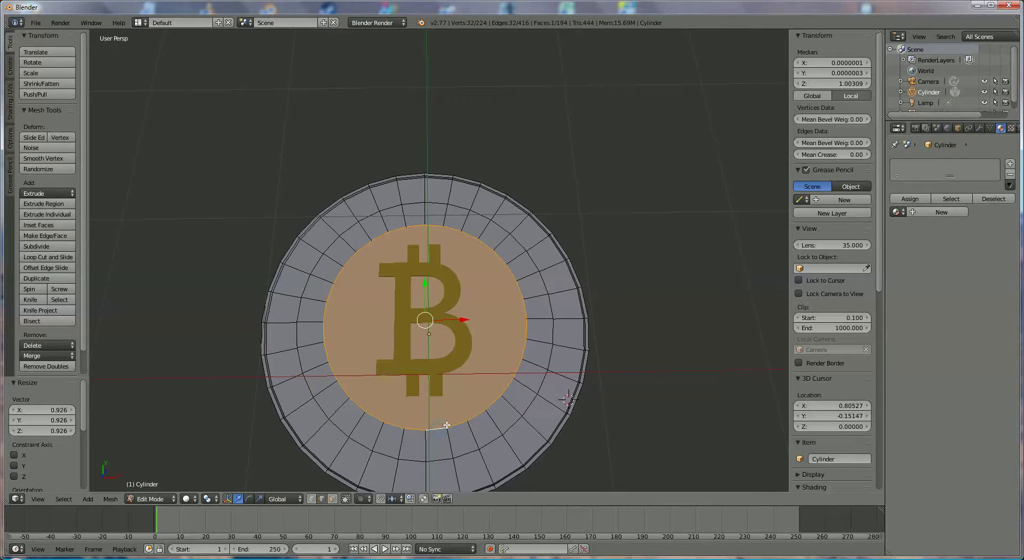
{"action": "key", "text": "s"}
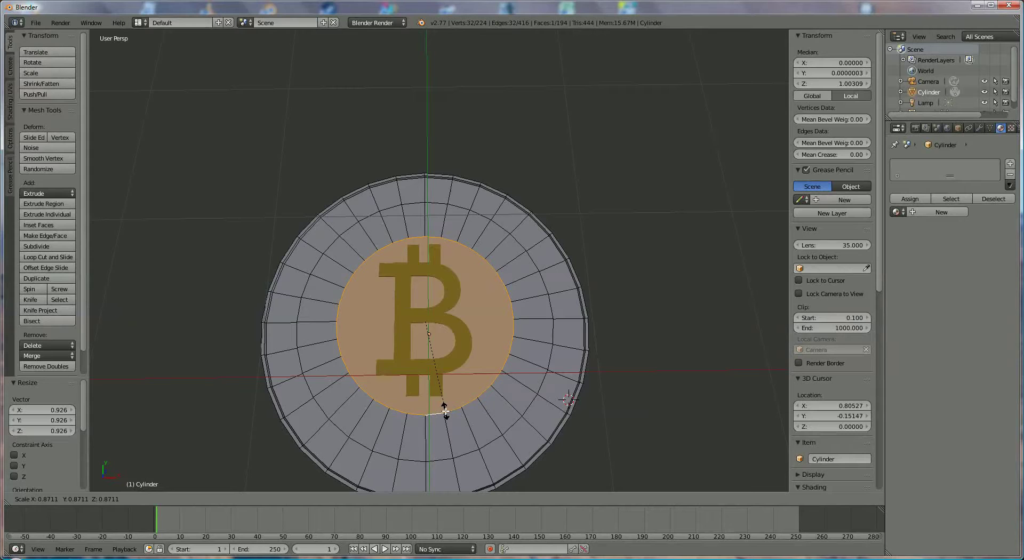
{"action": "left_click", "coordinate": [445, 411]}
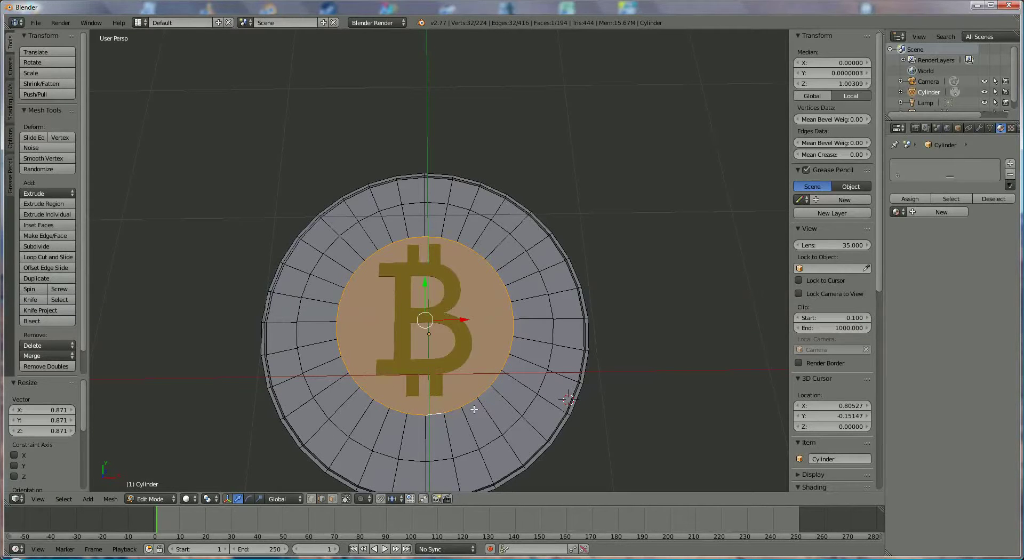
{"action": "middle_click_drag", "start_coordinate": [547, 401], "coordinate": [542, 322]}
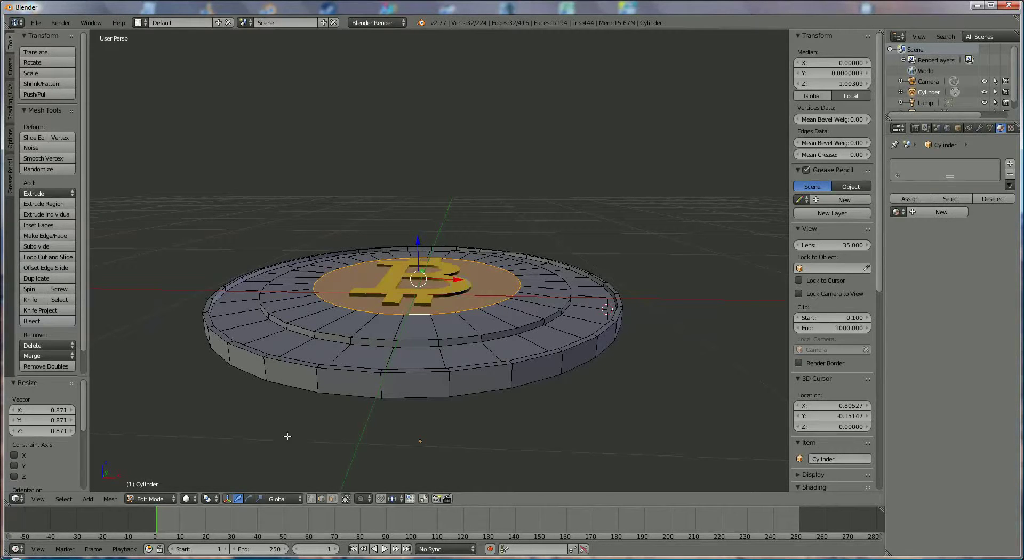
{"action": "left_click", "coordinate": [150, 499]}
{"action": "left_click", "coordinate": [156, 486]}
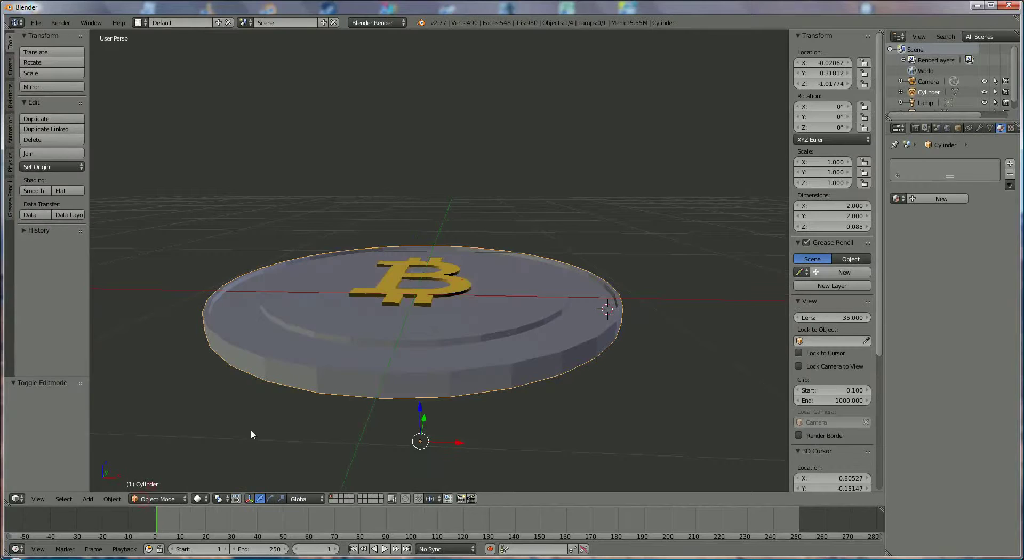
Check the diffuse colour of the B symbol's GOLD material as a hex value
{"action": "right_click", "coordinate": [460, 291]}
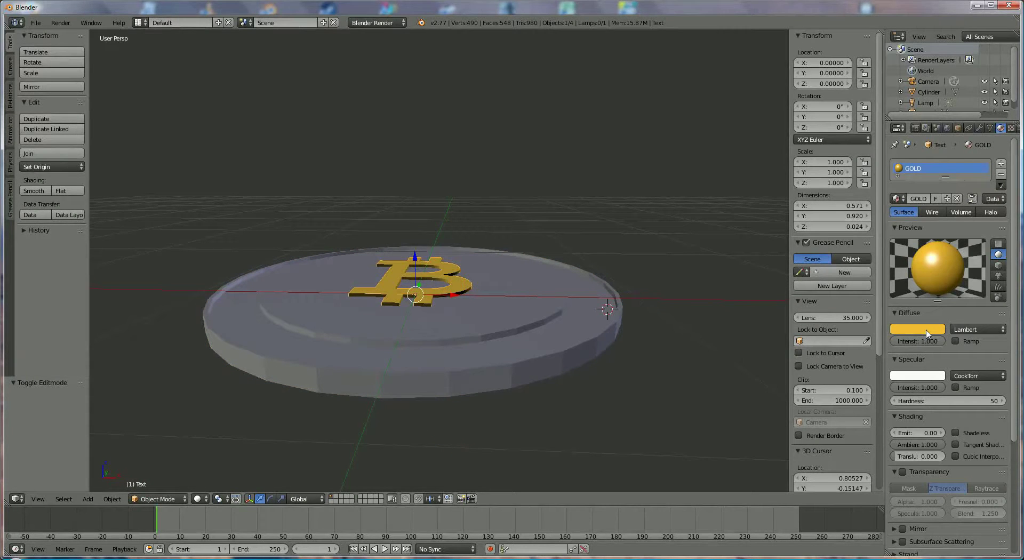
{"action": "left_click", "coordinate": [927, 334]}
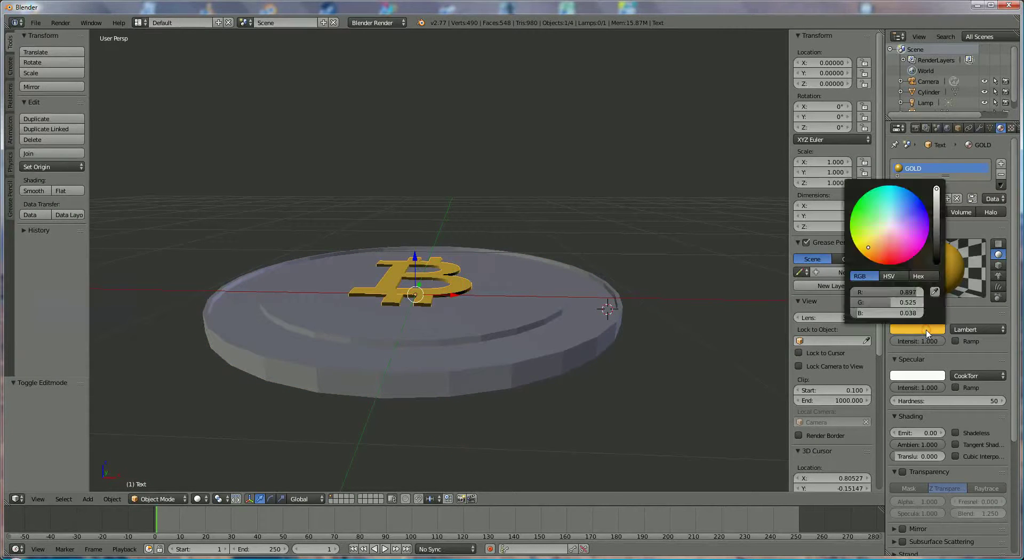
{"action": "left_click", "coordinate": [918, 276]}
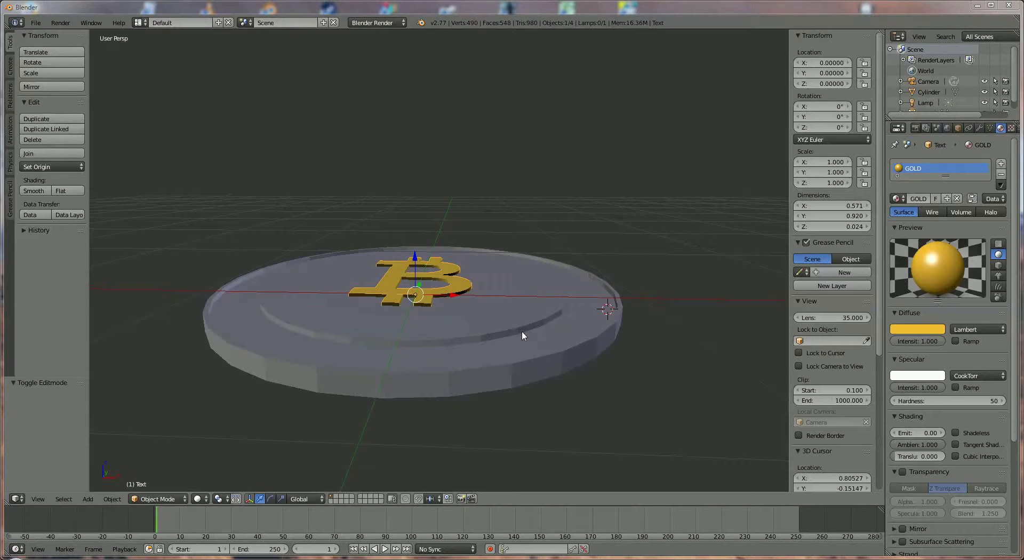
Select the coin body, give it a new material and name that material GOLD
{"action": "right_click", "coordinate": [421, 381]}
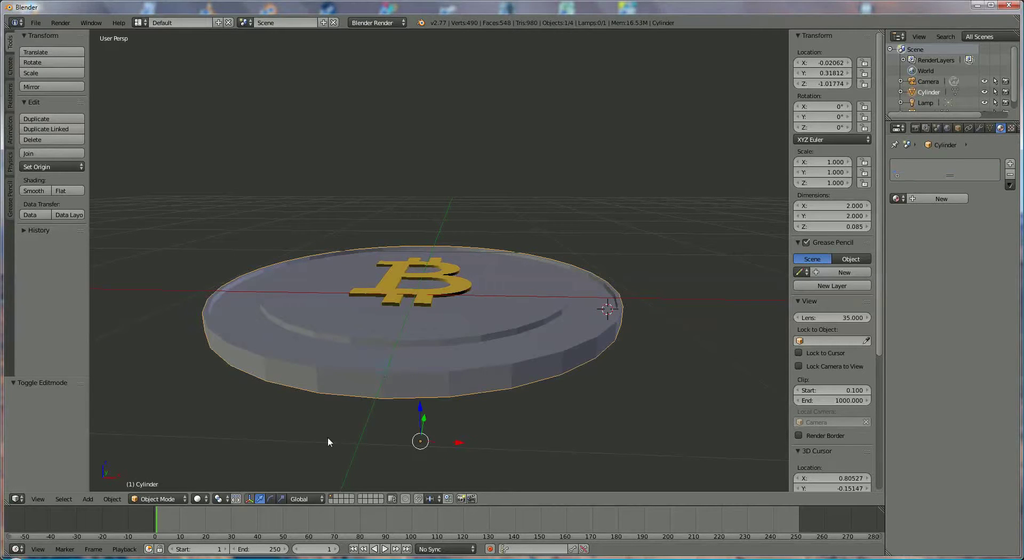
{"action": "left_click", "coordinate": [158, 499]}
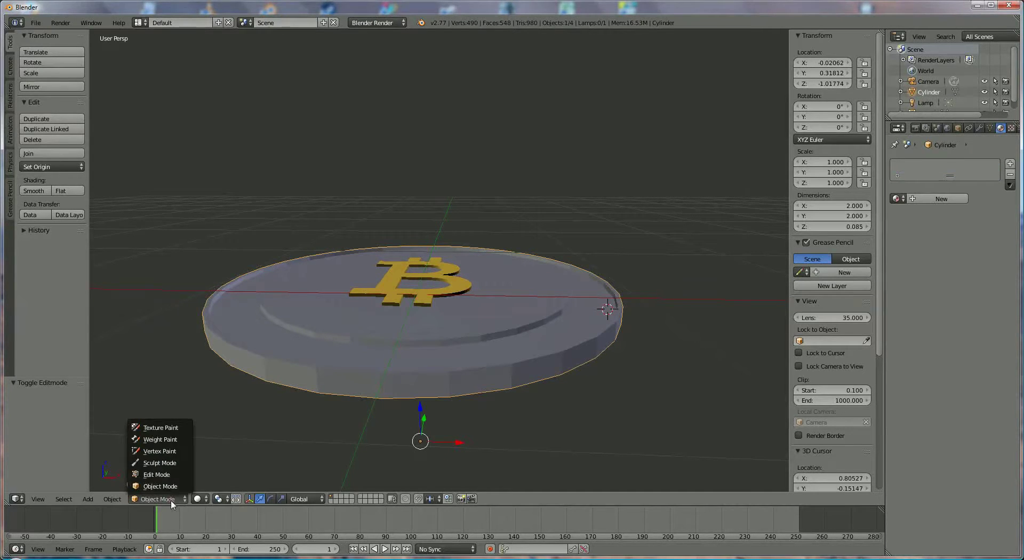
{"action": "left_click", "coordinate": [941, 198]}
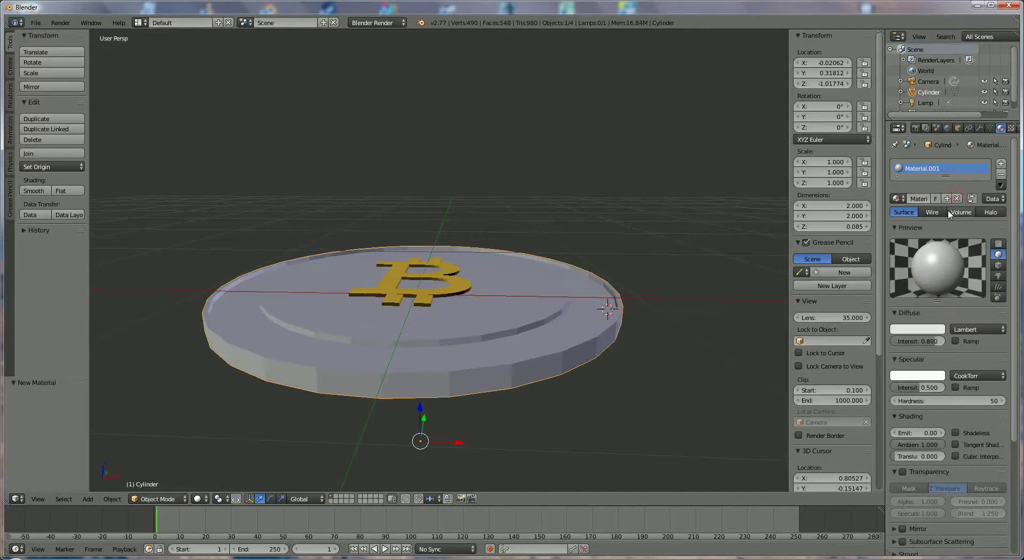
{"action": "left_click", "coordinate": [916, 199]}
{"action": "type", "text": "GOLD"}
{"action": "key", "text": "Return"}
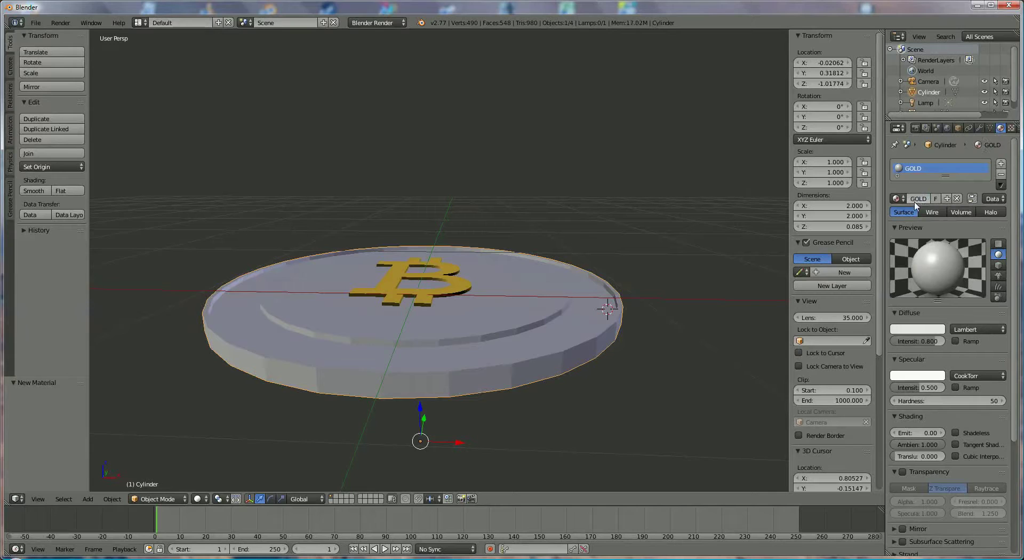
Try colouring the coin's GOLD material by sampling the B symbol's colour and then editing the diffuse hex value
{"action": "left_click", "coordinate": [934, 330]}
{"action": "left_click", "coordinate": [938, 292]}
{"action": "left_click", "coordinate": [467, 278]}
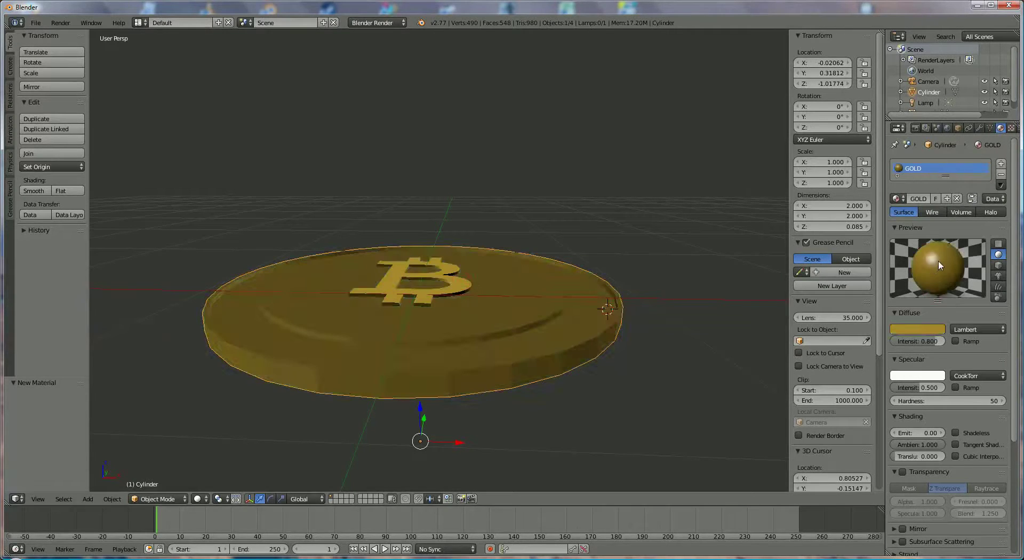
{"action": "left_click", "coordinate": [938, 331]}
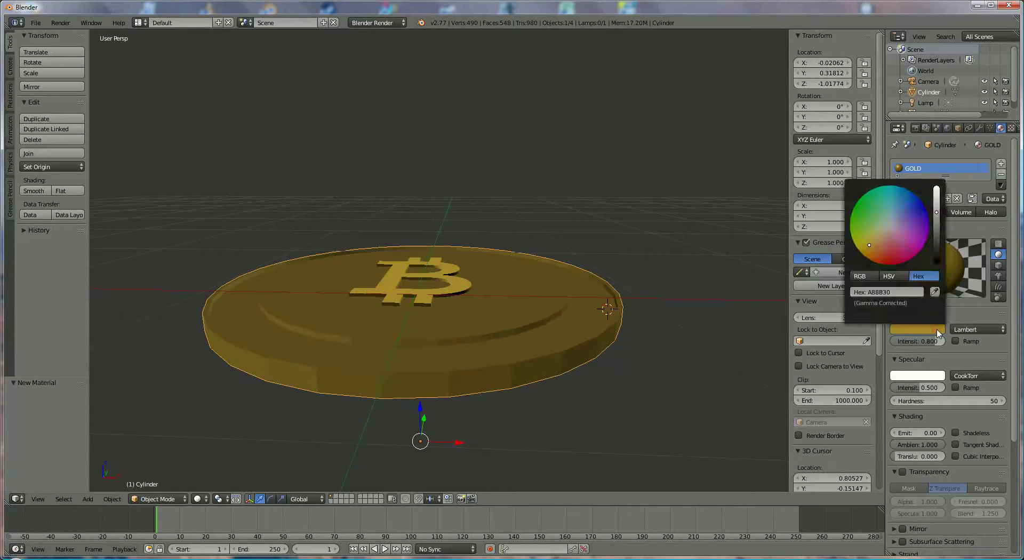
{"action": "left_click", "coordinate": [894, 293]}
{"action": "key", "text": "BackSpace"}
{"action": "key", "text": "Return"}
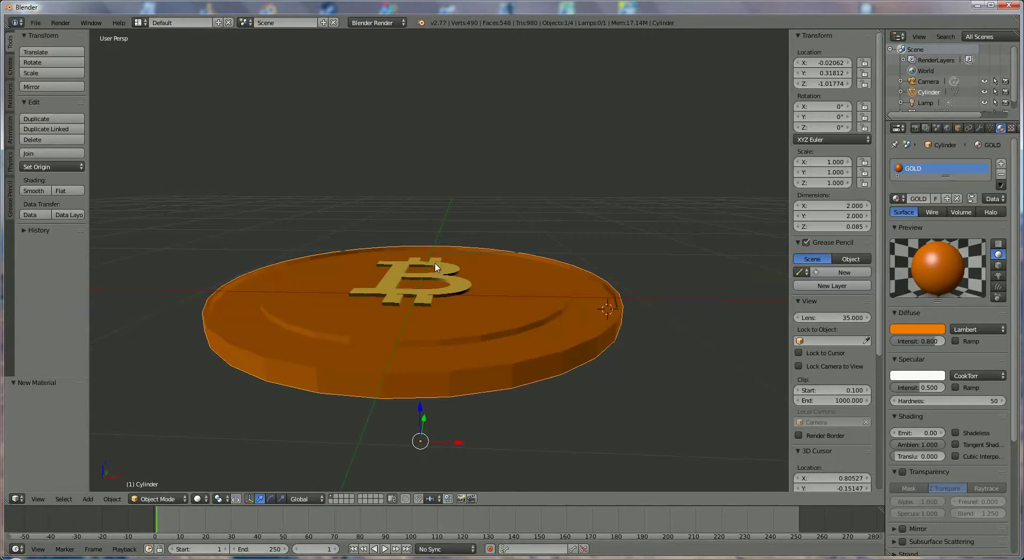
Check the B symbol's diffuse hex value again and change the coin's GOLD diffuse colour to a golden yellow by hex value
{"action": "right_click", "coordinate": [458, 287]}
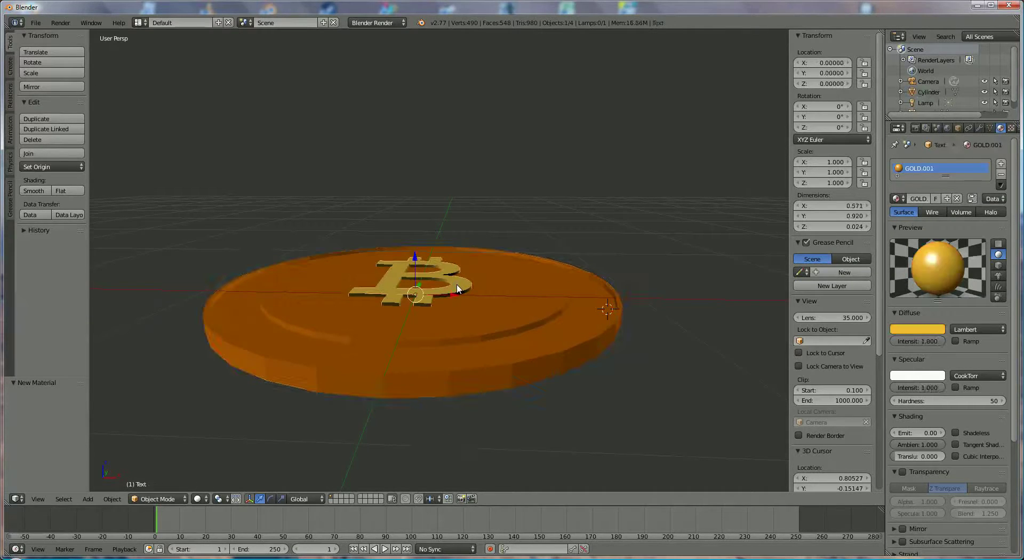
{"action": "left_click", "coordinate": [943, 330]}
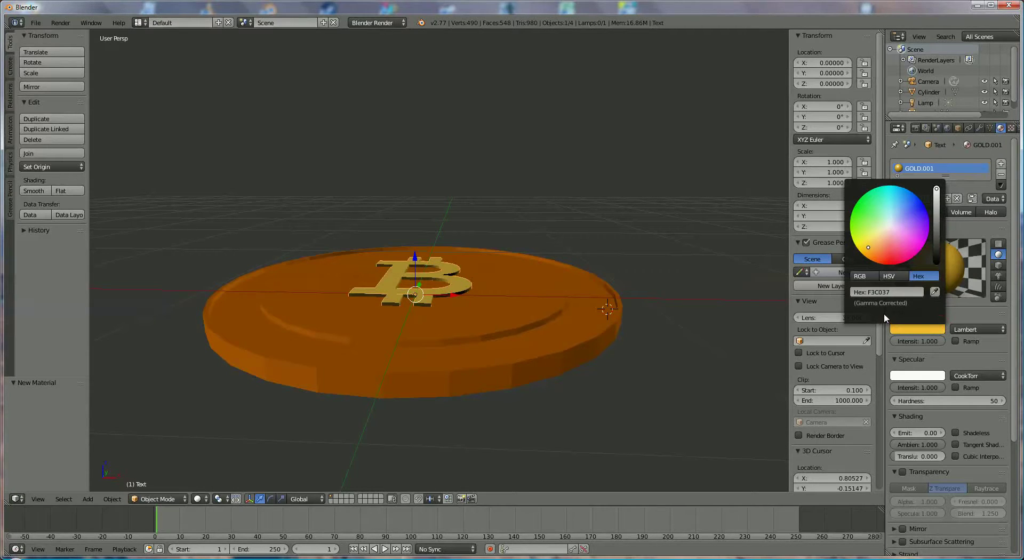
{"action": "right_click", "coordinate": [441, 328]}
{"action": "left_click", "coordinate": [936, 341]}
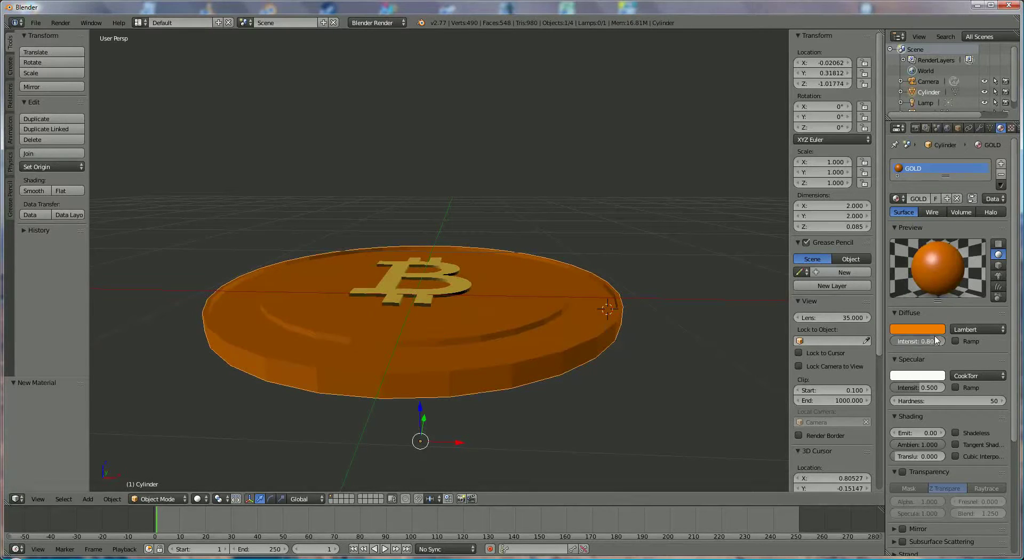
{"action": "left_click", "coordinate": [935, 331]}
{"action": "left_click", "coordinate": [938, 331]}
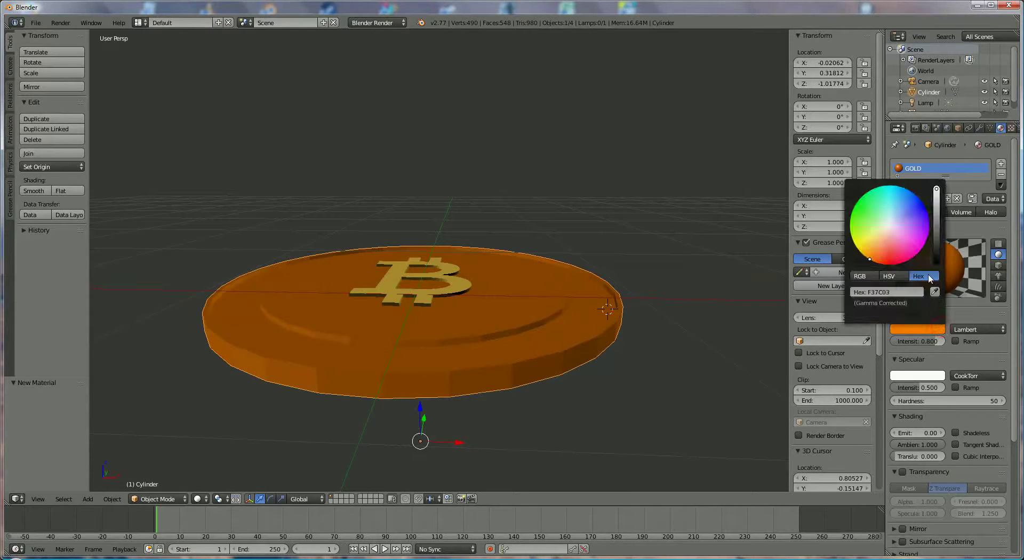
{"action": "left_click", "coordinate": [879, 295]}
{"action": "key", "text": "ctrl+v"}
{"action": "key", "text": "Return"}
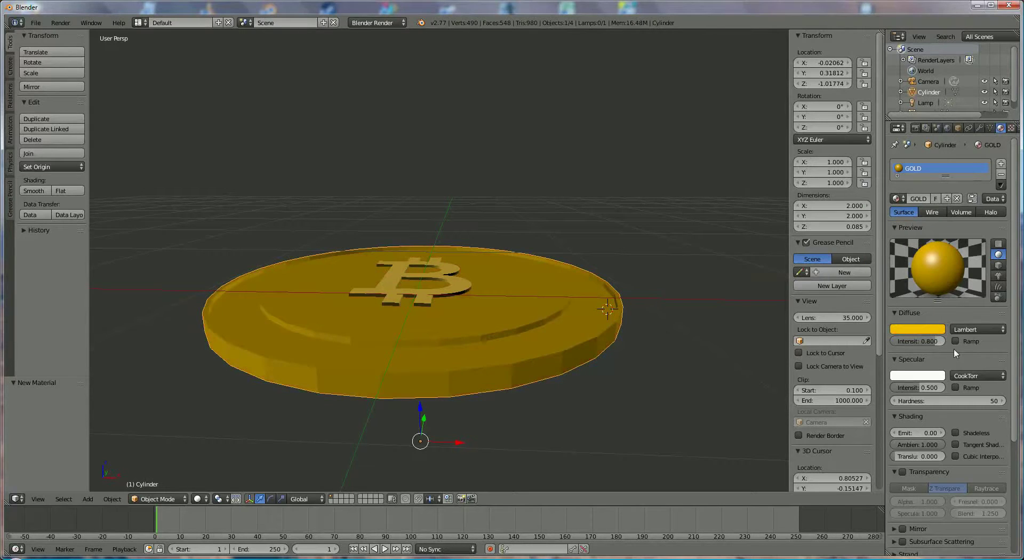
Set the diffuse and specular intensity of the coin's GOLD material to 1.000
{"action": "left_click_drag", "start_coordinate": [941, 344], "coordinate": [964, 345]}
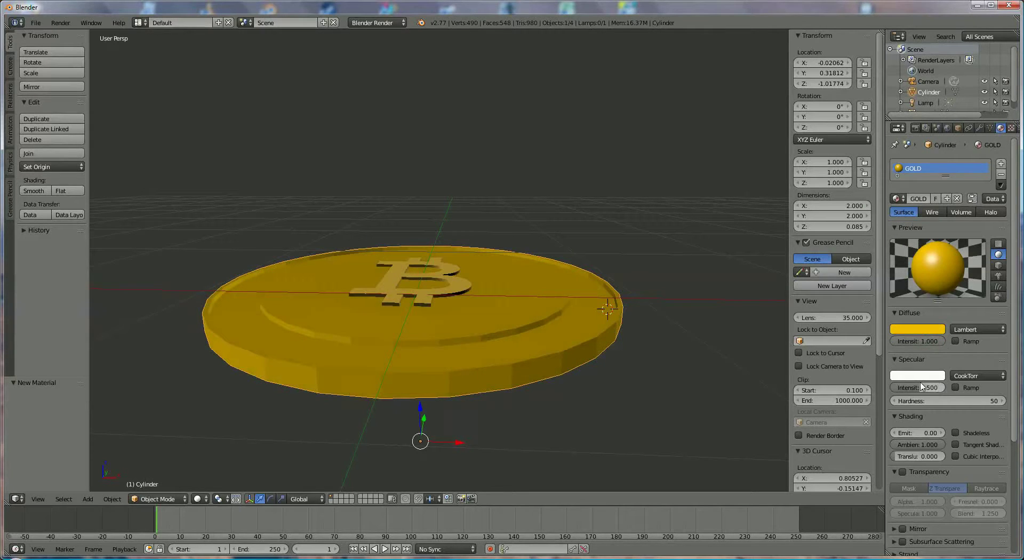
{"action": "left_click_drag", "start_coordinate": [923, 388], "coordinate": [979, 389]}
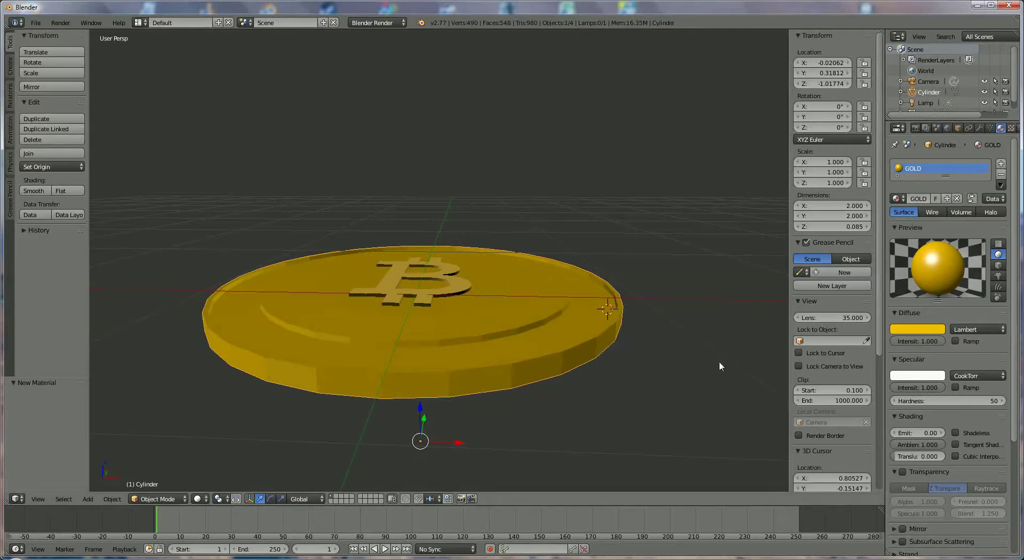
{"action": "middle_click_drag", "start_coordinate": [616, 363], "coordinate": [617, 368]}
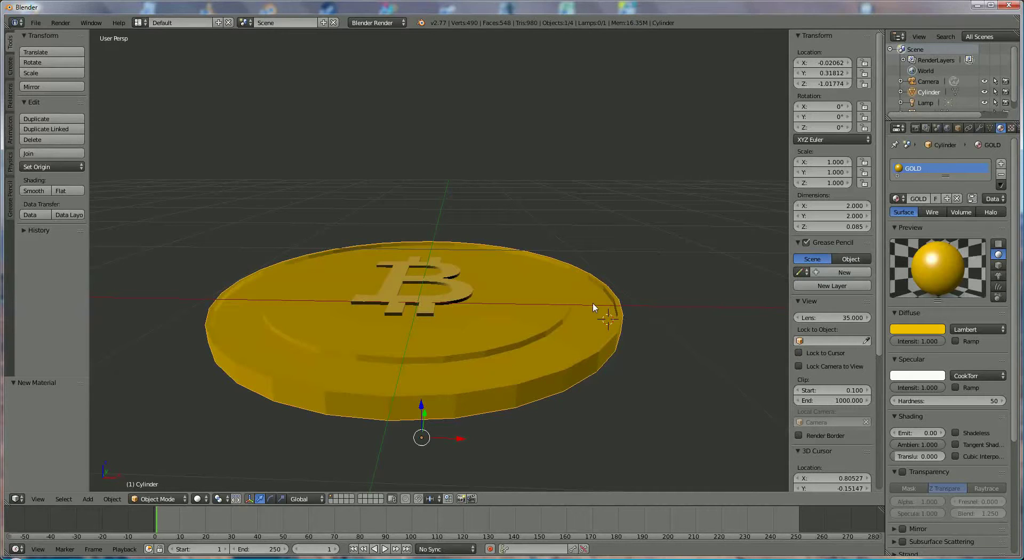
Add a second material slot to the coin with a new material named WHITE
{"action": "left_click", "coordinate": [1001, 164]}
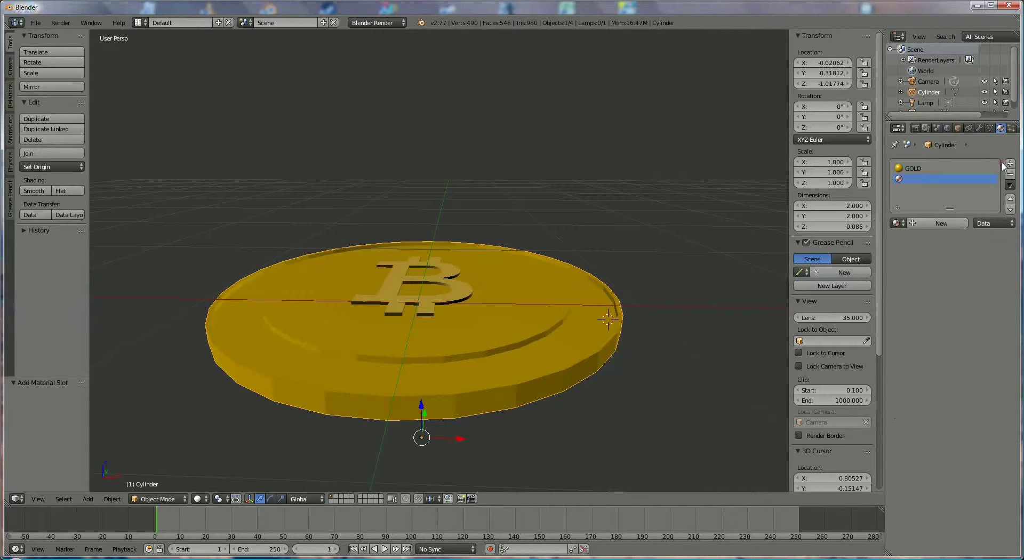
{"action": "left_click", "coordinate": [919, 224]}
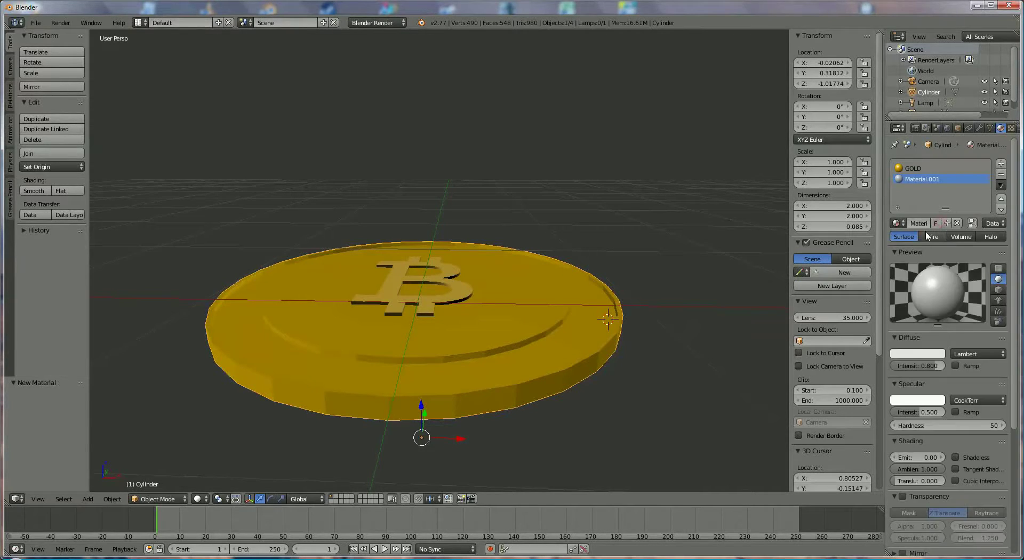
{"action": "type", "text": "GiEY"}
{"action": "key", "text": "BackSpace"}
{"action": "key", "text": "BackSpace"}
{"action": "key", "text": "BackSpace"}
{"action": "key", "text": "BackSpace"}
{"action": "type", "text": "W"}
{"action": "key", "text": "Return"}
Set the WHITE material's diffuse and specular intensity to 1.000 and its diffuse colour to FFFFFF
{"action": "left_click_drag", "start_coordinate": [934, 366], "coordinate": [949, 368]}
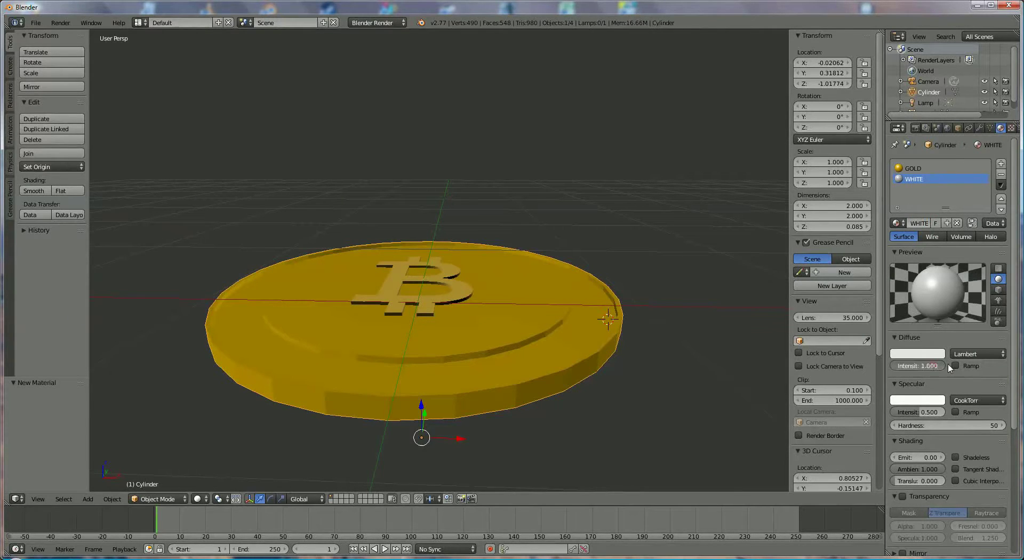
{"action": "left_click_drag", "start_coordinate": [919, 412], "coordinate": [955, 414]}
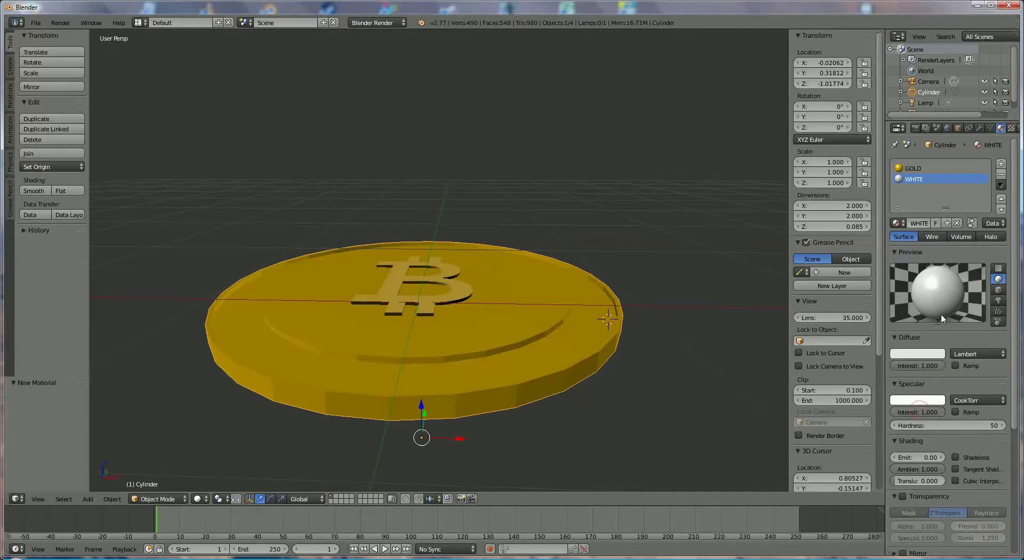
{"action": "left_click", "coordinate": [936, 355]}
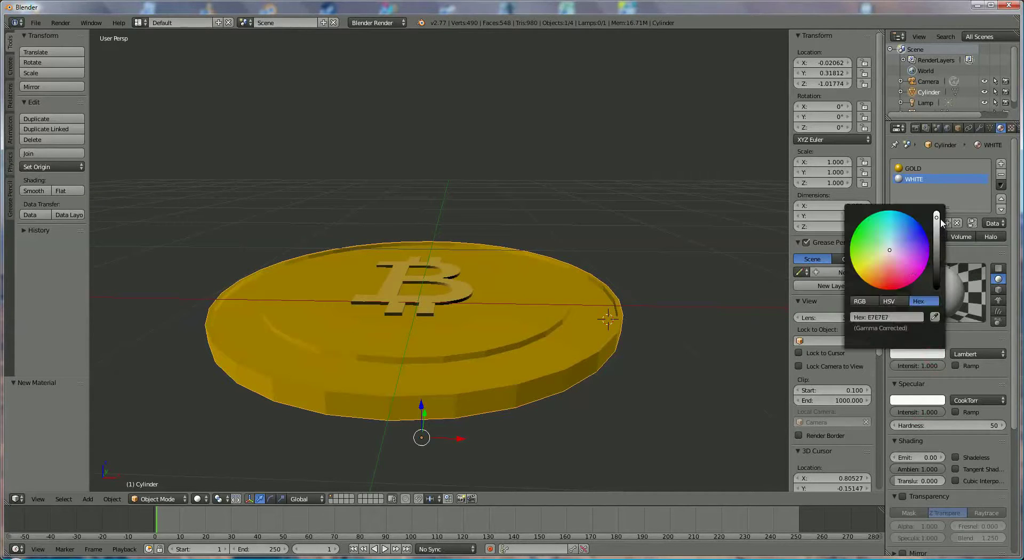
{"action": "left_click_drag", "start_coordinate": [938, 218], "coordinate": [937, 211]}
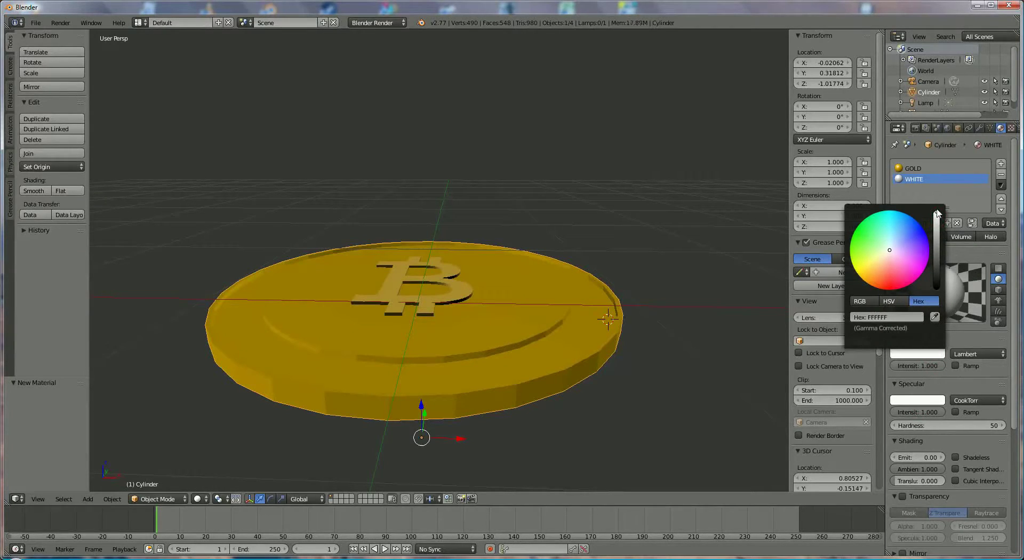
Enter Edit Mode on the coin and assign the WHITE material to the central face under the B
{"action": "left_click", "coordinate": [158, 498]}
{"action": "left_click", "coordinate": [158, 485]}
{"action": "middle_click_drag", "start_coordinate": [565, 350], "coordinate": [570, 363]}
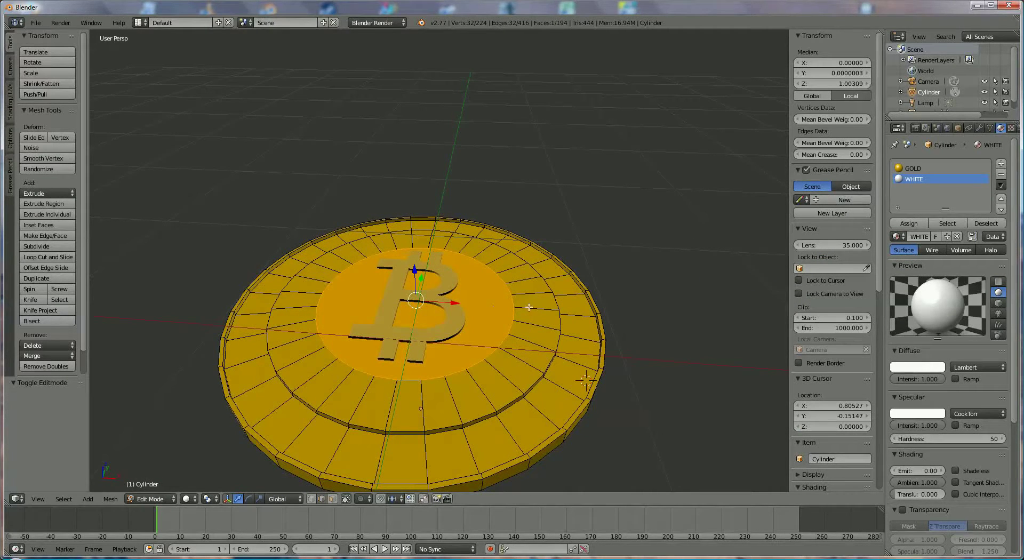
{"action": "left_click", "coordinate": [918, 222]}
Switch the coin mesh to face selection
{"action": "right_click", "coordinate": [566, 368]}
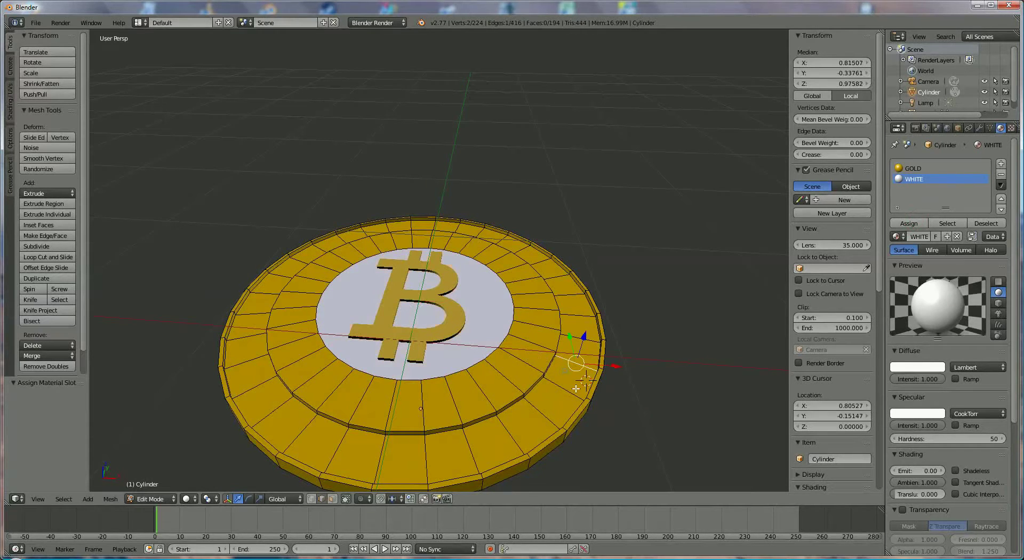
{"action": "left_click", "coordinate": [332, 498]}
{"action": "middle_click_drag", "start_coordinate": [555, 419], "coordinate": [553, 380]}
{"action": "scroll", "coordinate": [554, 380], "scroll_direction": "up", "scroll_amount": 2}
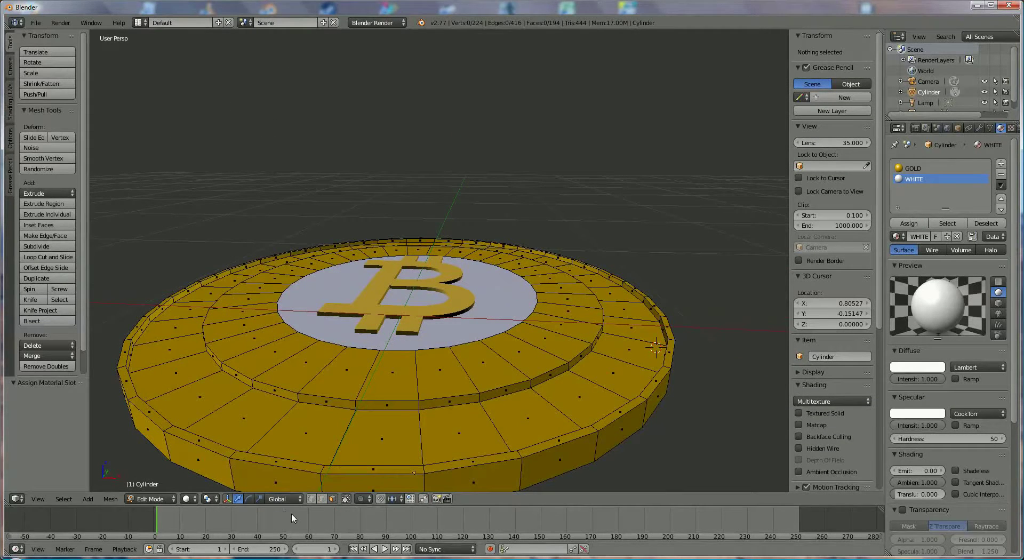
Try to select the coin's outer flat ring, the raised step's side and the rim's inner wall as face loops
{"action": "right_click", "coordinate": [580, 407]}
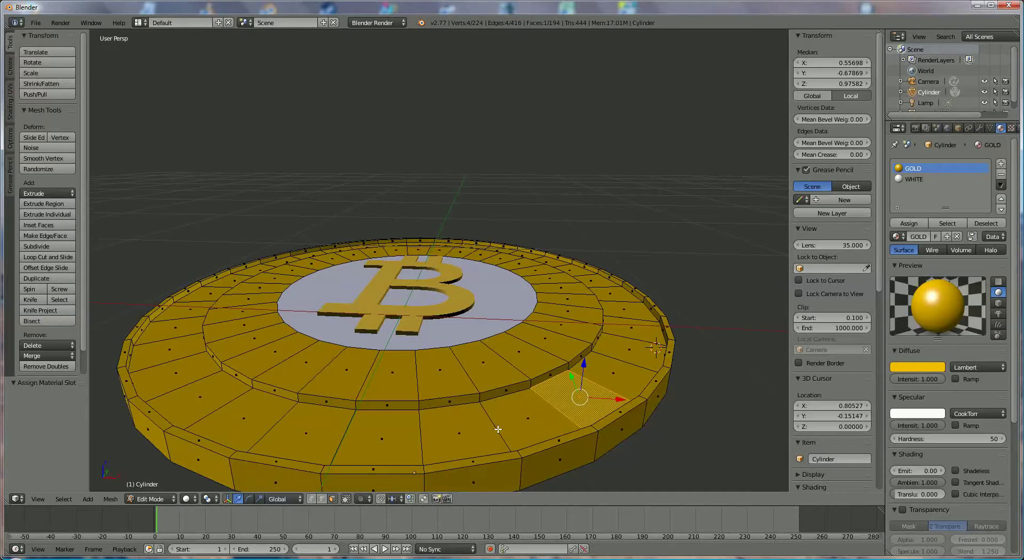
{"action": "right_click", "coordinate": [501, 427], "text": "alt"}
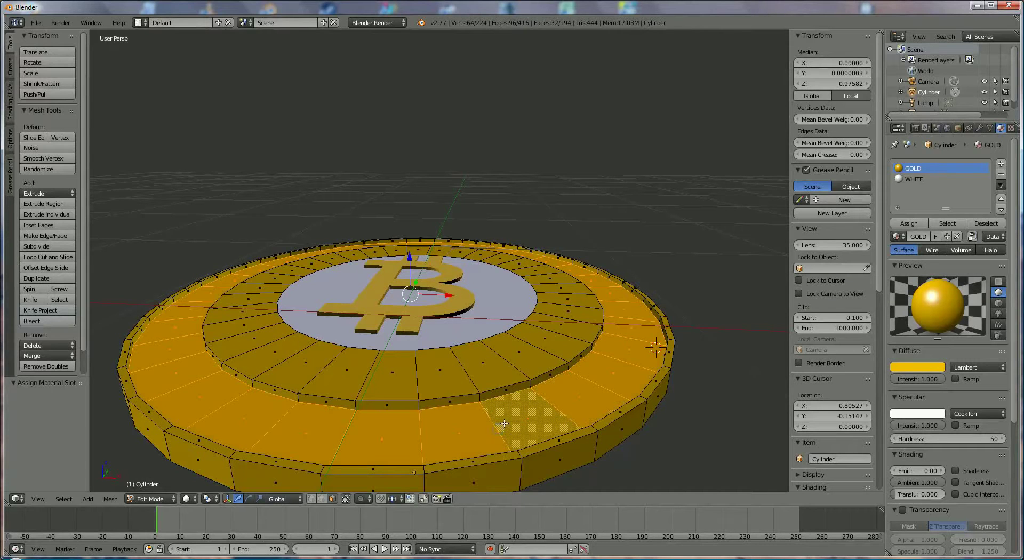
{"action": "right_click", "coordinate": [480, 398], "text": "alt+shift"}
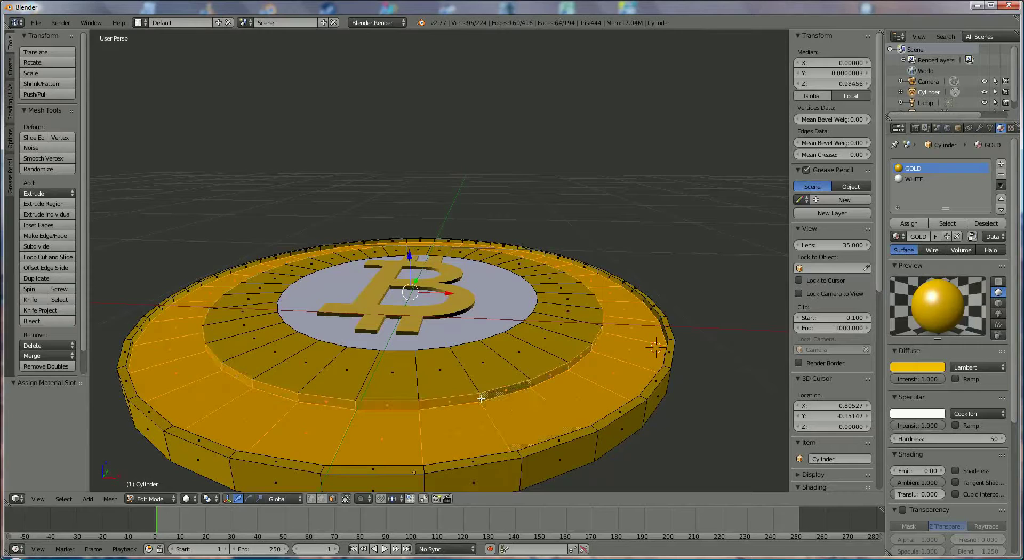
{"action": "right_click", "coordinate": [642, 301], "text": "shift"}
{"action": "right_click", "coordinate": [643, 301], "text": "alt+shift"}
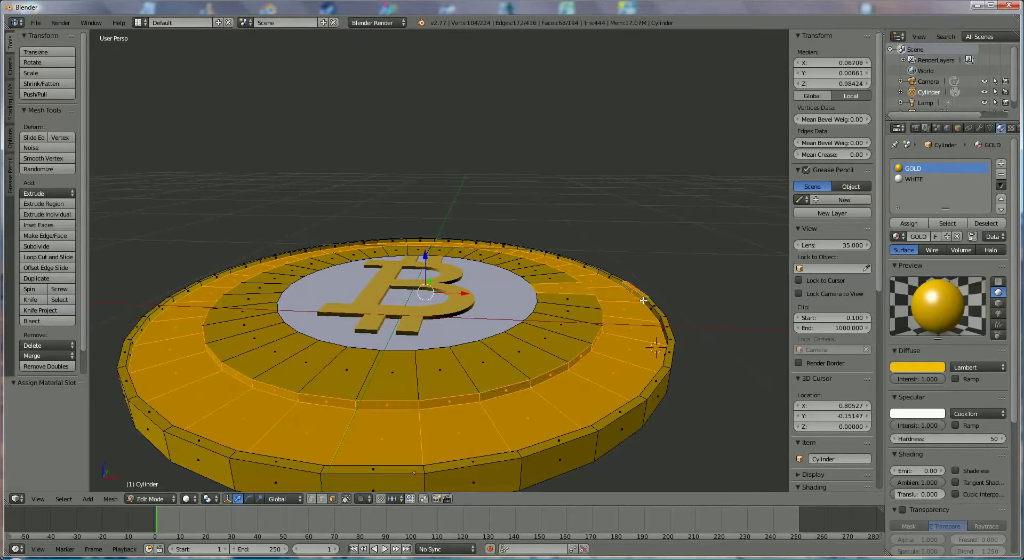
{"action": "right_click", "coordinate": [639, 301], "text": "alt+shift"}
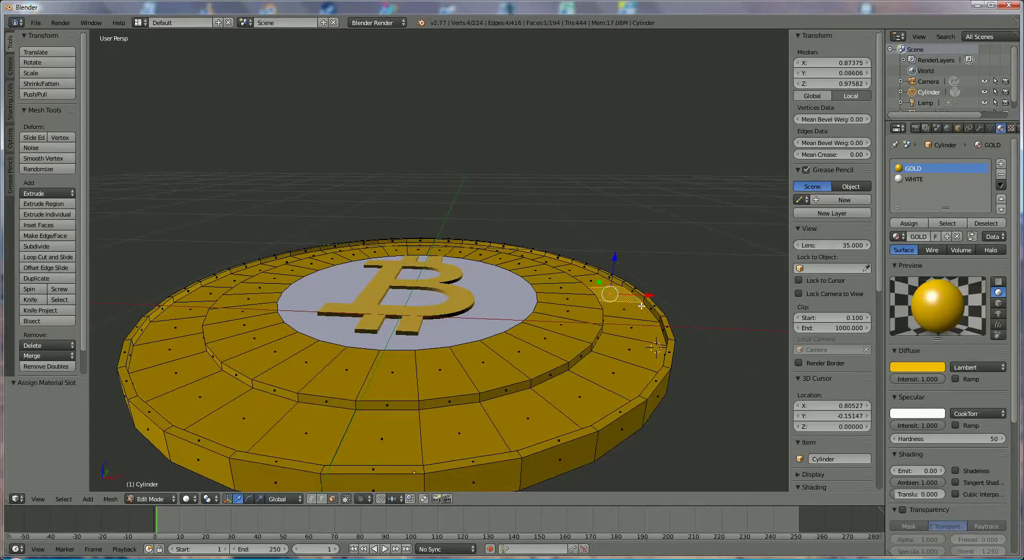
Select the face loops of the outer flat ring, the rim's inner wall and the raised step's side, and assign the WHITE material
{"action": "right_click", "coordinate": [640, 320], "text": "alt"}
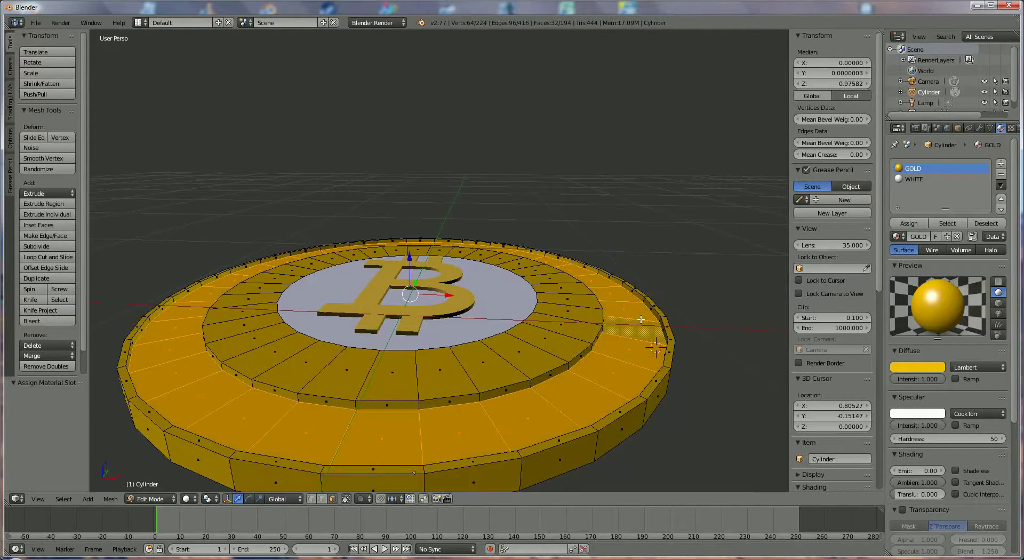
{"action": "right_click", "coordinate": [623, 283], "text": "alt+shift"}
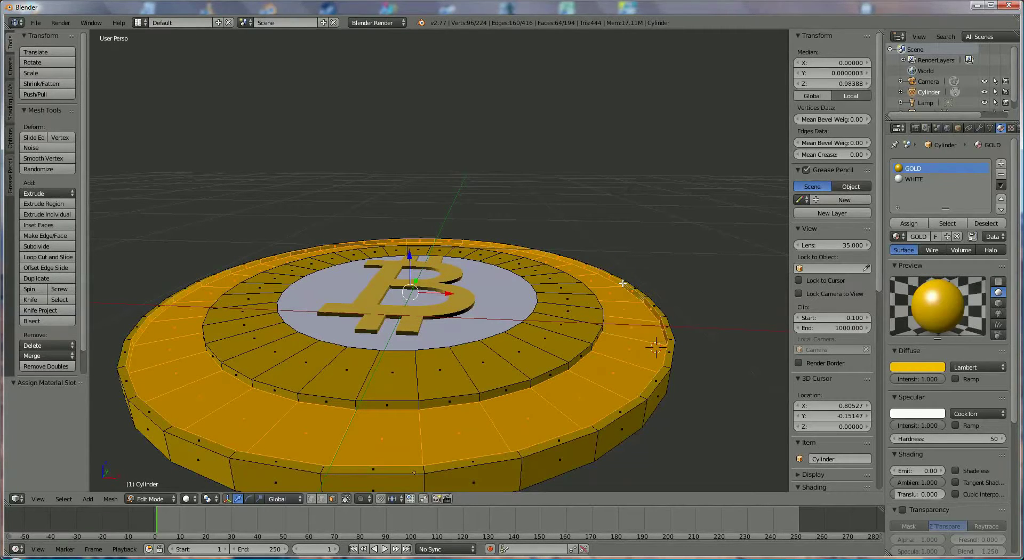
{"action": "right_click", "coordinate": [480, 398], "text": "alt+shift"}
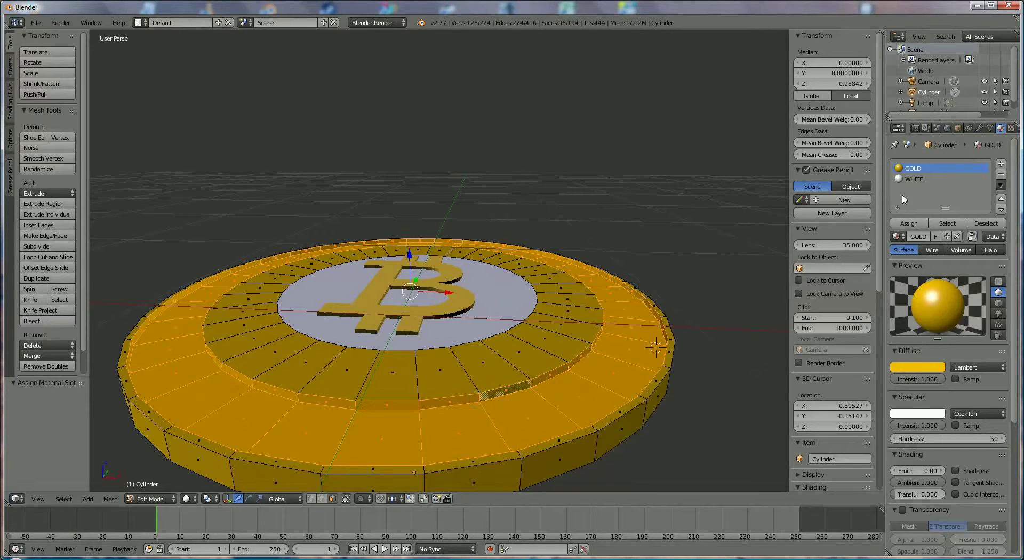
{"action": "left_click", "coordinate": [915, 180]}
{"action": "left_click", "coordinate": [909, 223]}
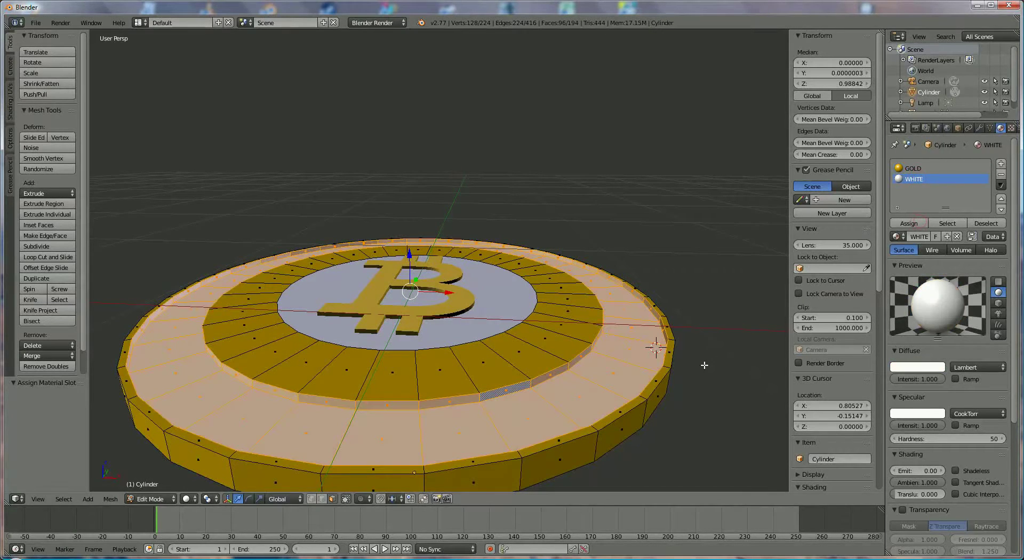
Leave Edit Mode on the coin, select the lamp and lower it along Z to about 4.64
{"action": "middle_click_drag", "start_coordinate": [704, 363], "coordinate": [615, 454]}
{"action": "scroll", "coordinate": [615, 440], "scroll_direction": "up", "scroll_amount": 1}
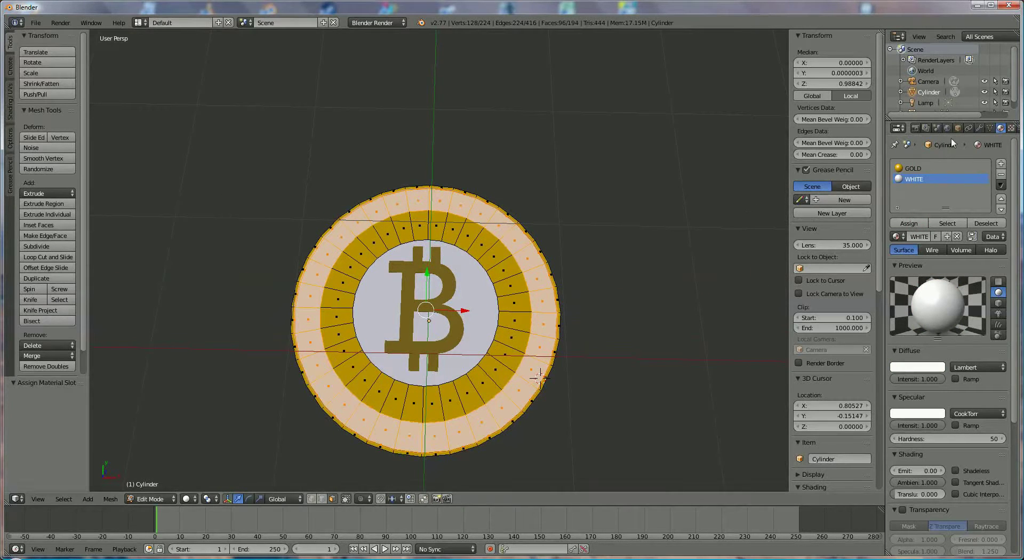
{"action": "left_click", "coordinate": [806, 169]}
{"action": "left_click", "coordinate": [926, 103]}
{"action": "scroll", "coordinate": [671, 266], "scroll_direction": "down", "scroll_amount": 4}
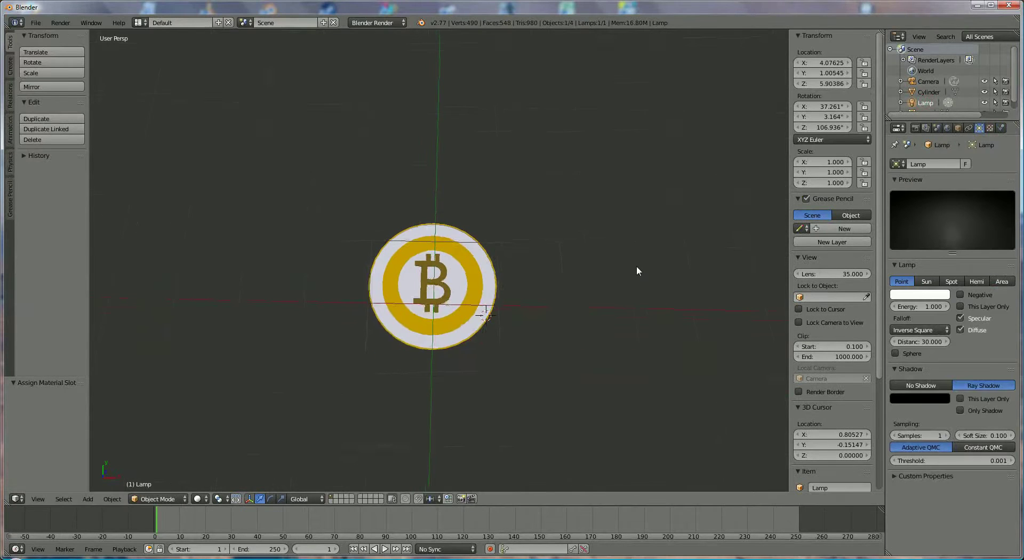
{"action": "middle_click_drag", "start_coordinate": [635, 272], "coordinate": [631, 223]}
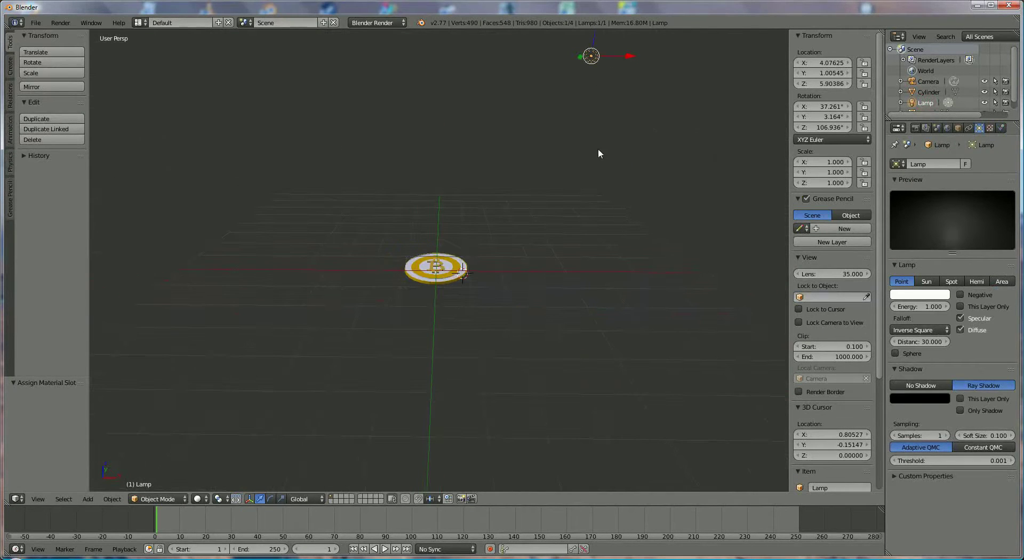
{"action": "scroll", "coordinate": [599, 154], "scroll_direction": "down", "scroll_amount": 2}
{"action": "key", "text": "g"}
{"action": "key", "text": "z"}
{"action": "left_click", "coordinate": [543, 118]}
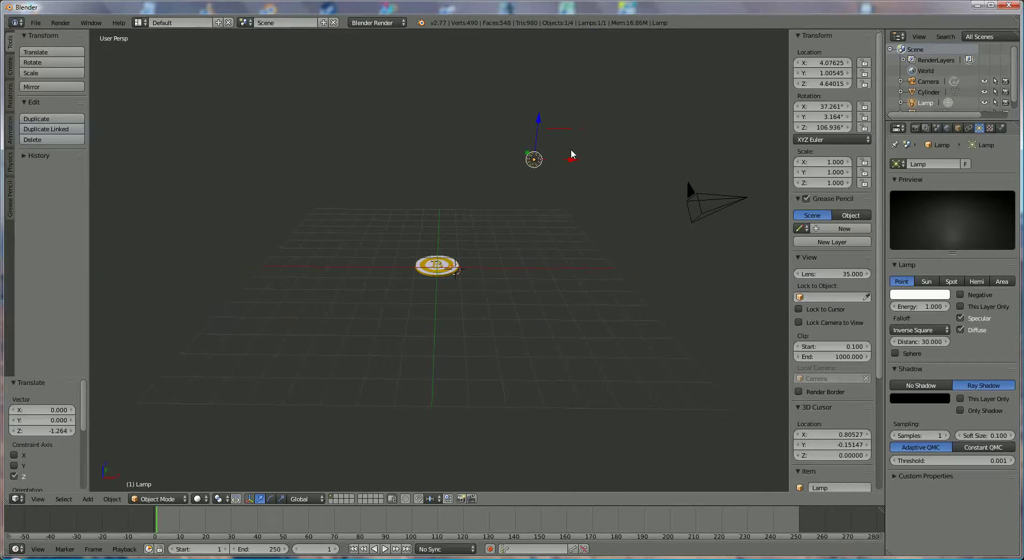
Centre the lamp above the coin by moving it to about X 0 and Y 0.41
{"action": "key", "text": "g"}
{"action": "key", "text": "x"}
{"action": "left_click", "coordinate": [477, 155]}
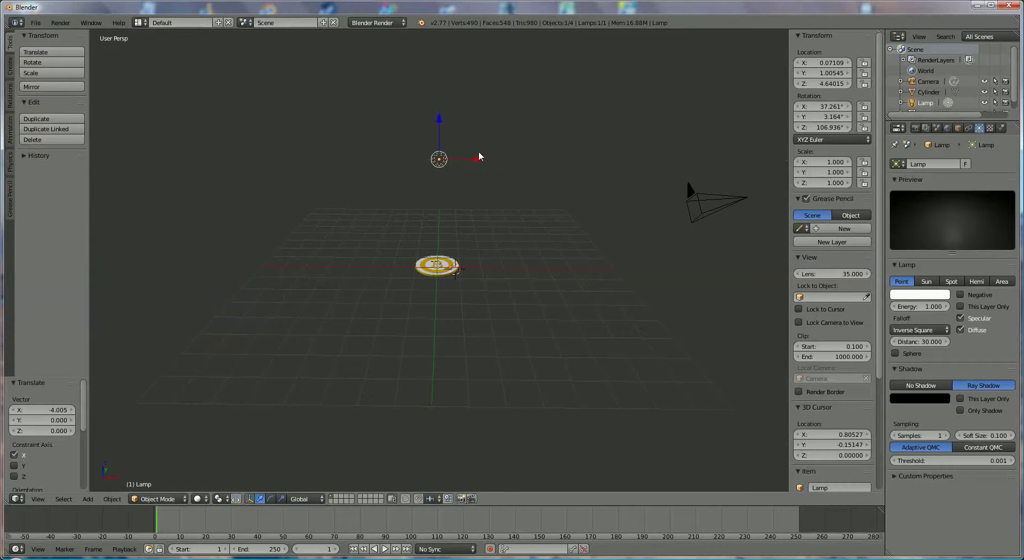
{"action": "key", "text": "KP_7"}
{"action": "key", "text": "g"}
{"action": "key", "text": "y"}
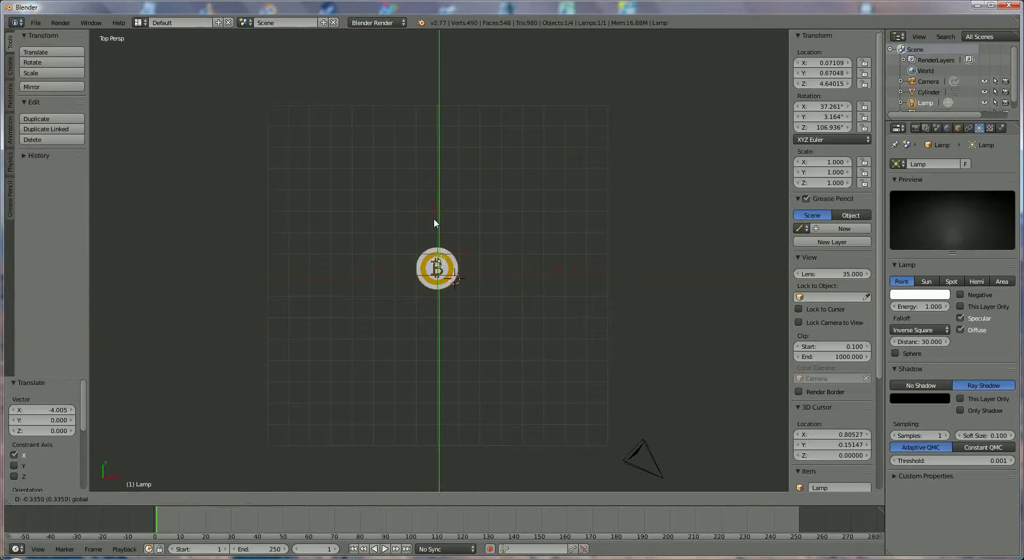
{"action": "left_click", "coordinate": [432, 225]}
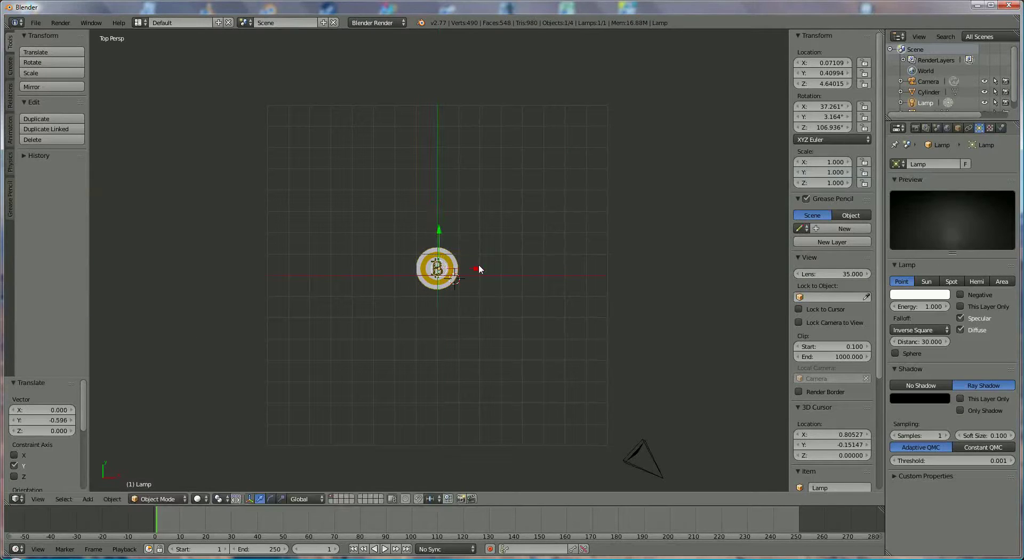
{"action": "key", "text": "g"}
{"action": "key", "text": "x"}
{"action": "left_click", "coordinate": [476, 265]}
Select the camera, lock it to the view and frame the whole coin from the front at about 45°, then unlock it
{"action": "middle_click_drag", "start_coordinate": [565, 273], "coordinate": [602, 230]}
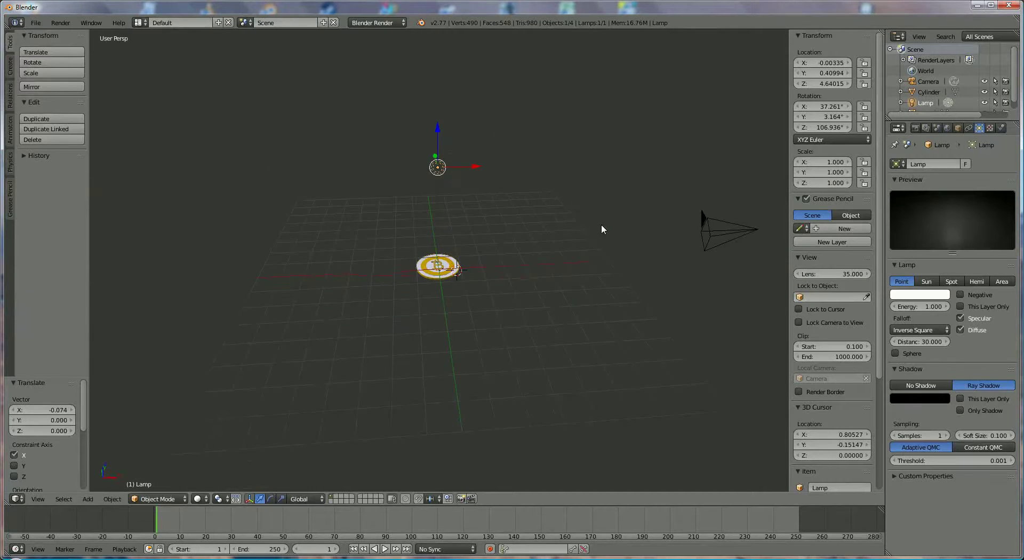
{"action": "right_click", "coordinate": [755, 235]}
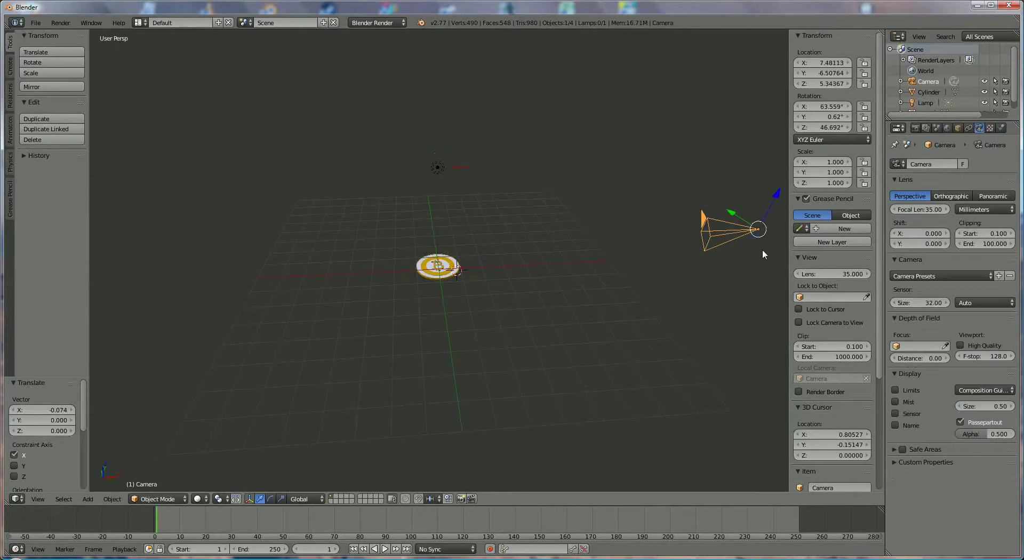
{"action": "left_click", "coordinate": [799, 323]}
{"action": "key", "text": "KP_0"}
{"action": "scroll", "coordinate": [443, 312], "scroll_direction": "up", "scroll_amount": 4}
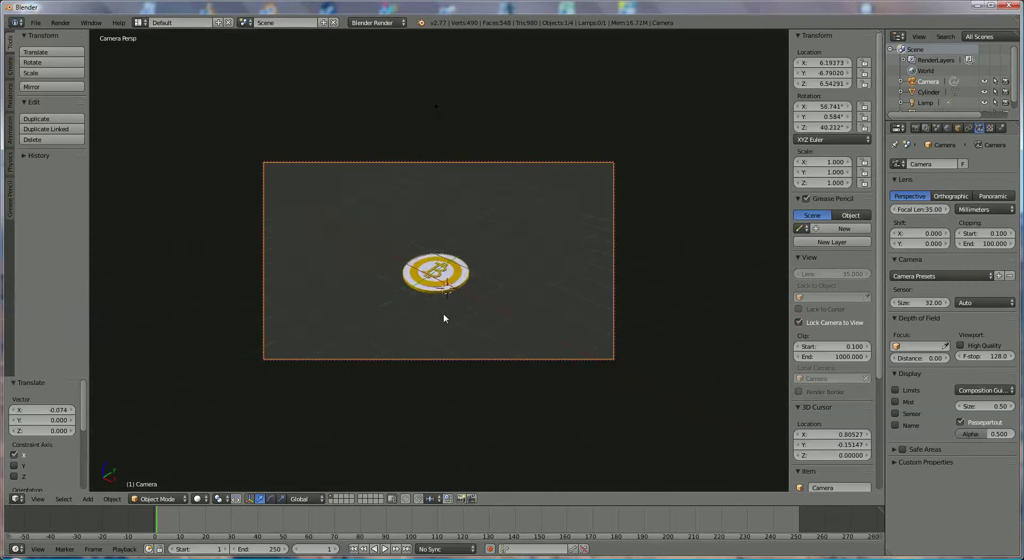
{"action": "middle_click_drag", "start_coordinate": [481, 311], "coordinate": [530, 259]}
{"action": "scroll", "coordinate": [540, 268], "scroll_direction": "up", "scroll_amount": 2}
{"action": "scroll", "coordinate": [540, 280], "scroll_direction": "up", "scroll_amount": 1}
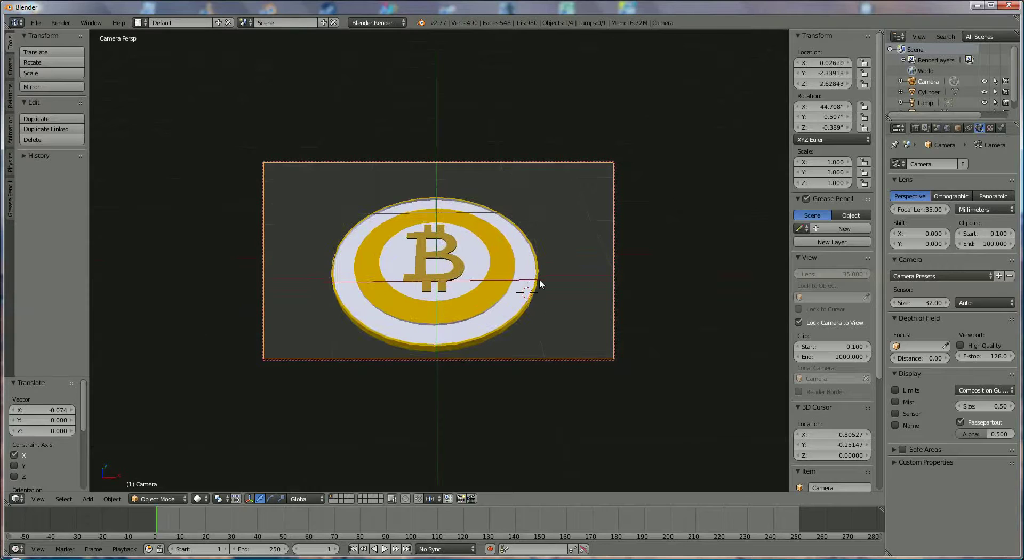
{"action": "scroll", "coordinate": [506, 265], "scroll_direction": "up", "scroll_amount": 1}
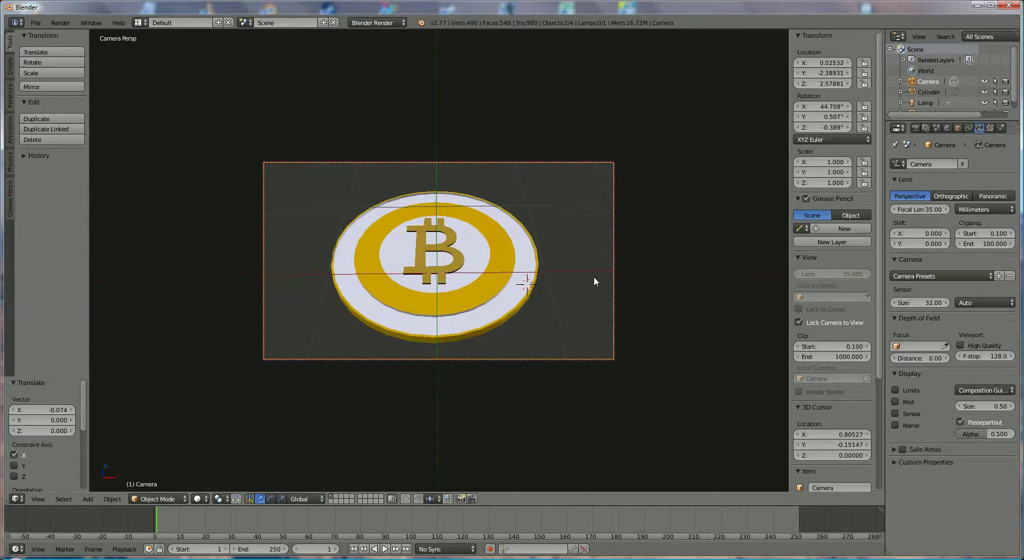
{"action": "left_click", "coordinate": [799, 323]}
Enable Paper Sky for the world and set its horizon colour to a pale cyan
{"action": "middle_click_drag", "start_coordinate": [476, 209], "coordinate": [432, 216]}
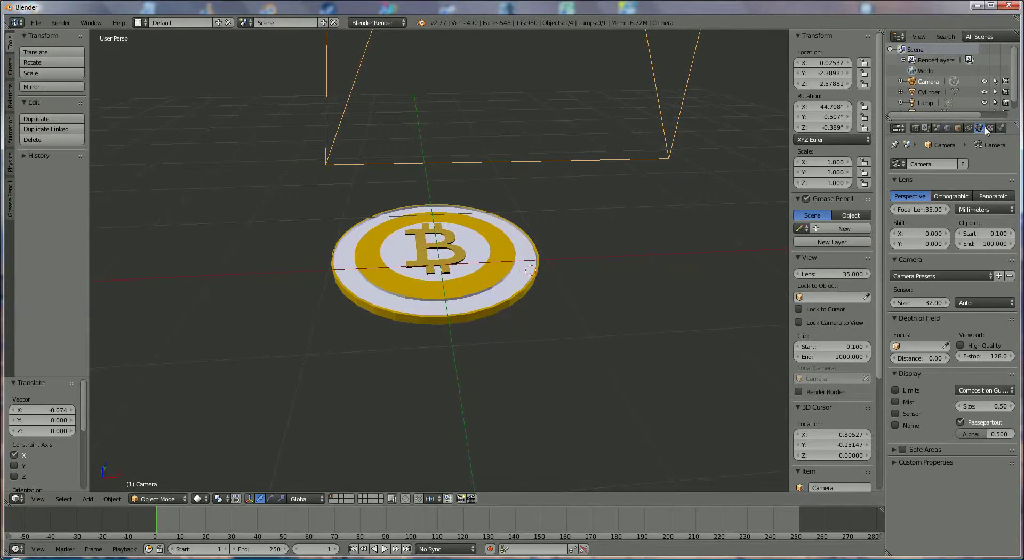
{"action": "left_click", "coordinate": [948, 129]}
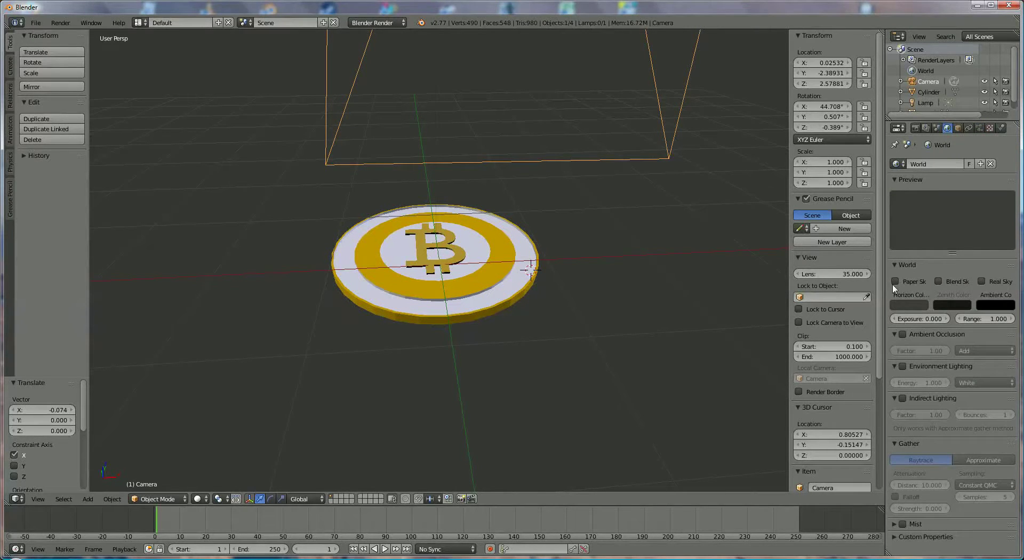
{"action": "left_click", "coordinate": [906, 302]}
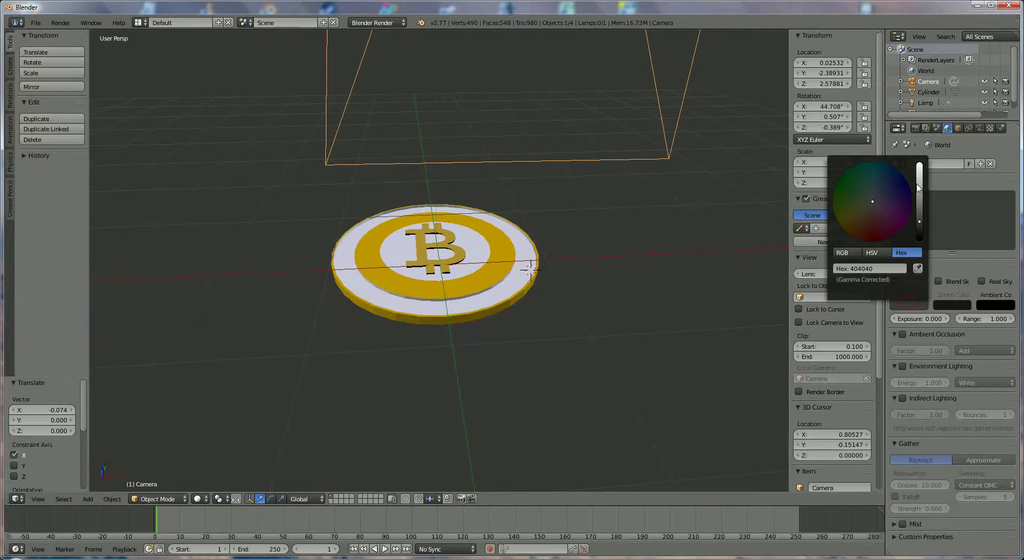
{"action": "mouse_move", "coordinate": [919, 224]}
{"action": "left_mouse_down"}
{"action": "mouse_move", "coordinate": [925, 188]}
{"action": "mouse_move", "coordinate": [872, 166]}
{"action": "mouse_move", "coordinate": [874, 199]}
{"action": "mouse_move", "coordinate": [919, 167]}
{"action": "left_mouse_up"}
{"action": "left_click", "coordinate": [873, 166]}
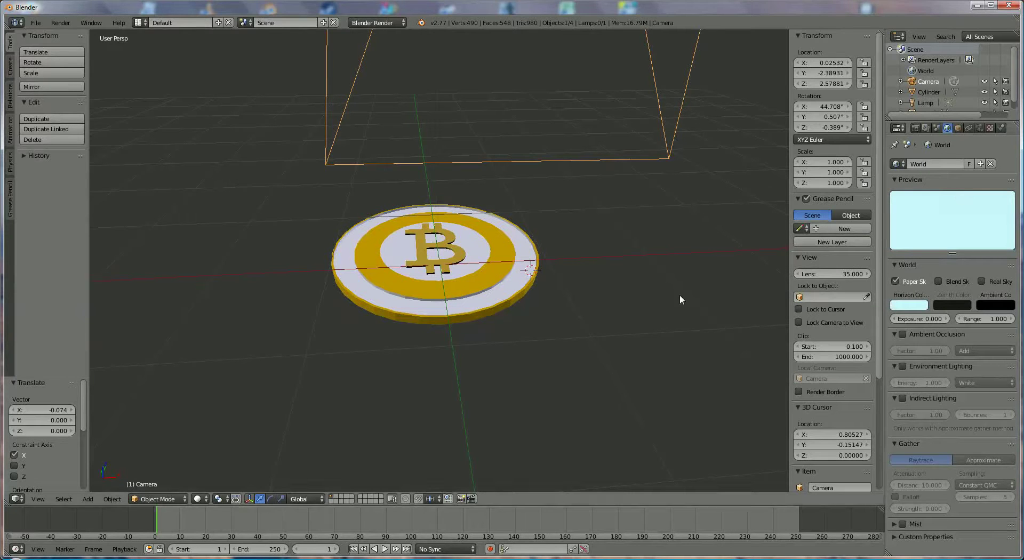
Select the B symbol and, in top view, move it about 0.017 along X to centre it on the coin
{"action": "right_click", "coordinate": [460, 258]}
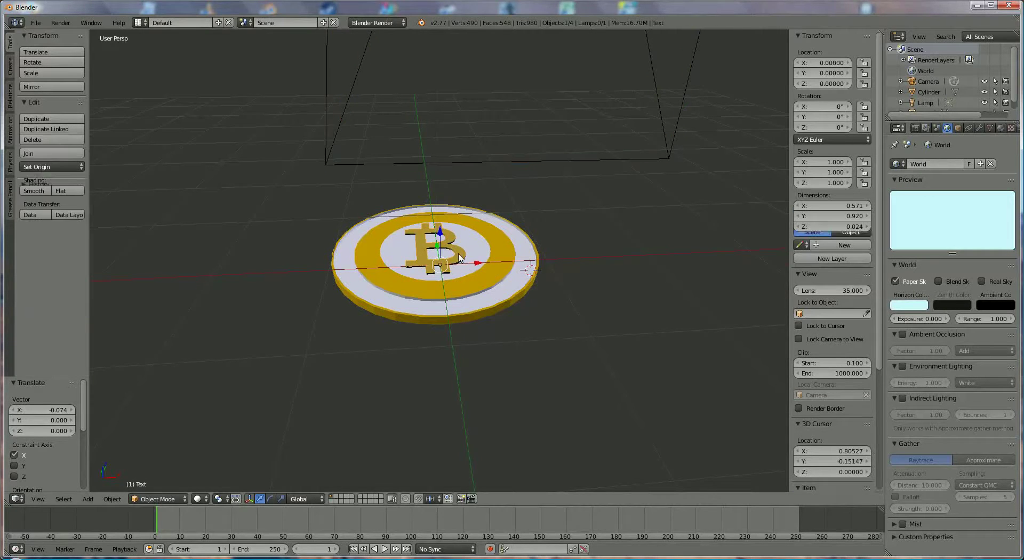
{"action": "middle_click_drag", "start_coordinate": [555, 337], "coordinate": [547, 404]}
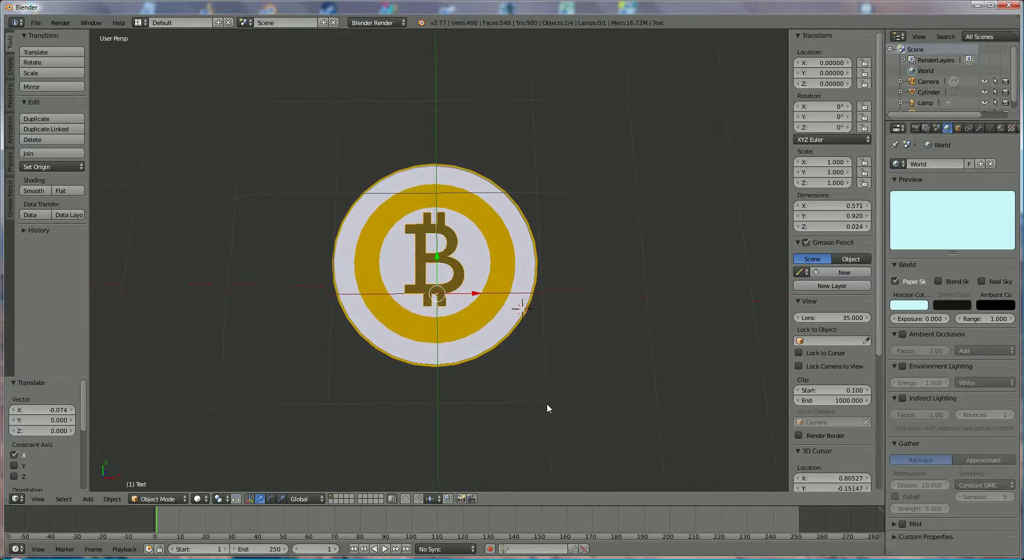
{"action": "scroll", "coordinate": [544, 404], "scroll_direction": "up", "scroll_amount": 3}
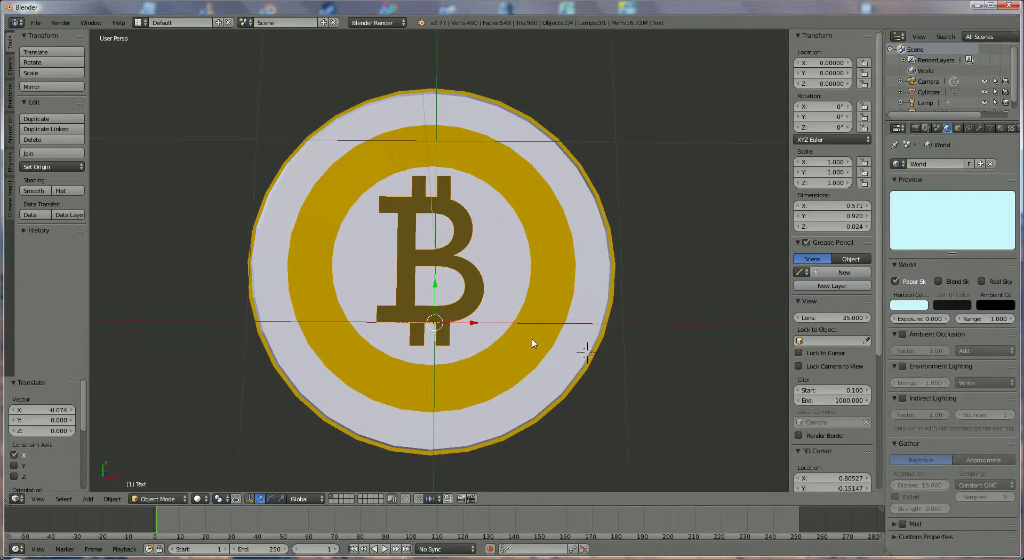
{"action": "key", "text": "KP_7"}
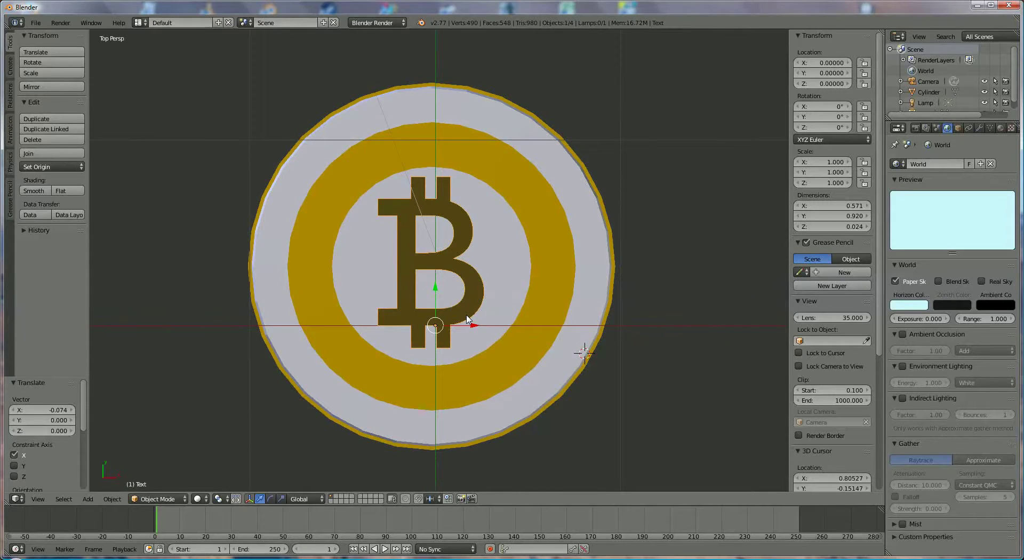
{"action": "key", "text": "g"}
{"action": "key", "text": "x"}
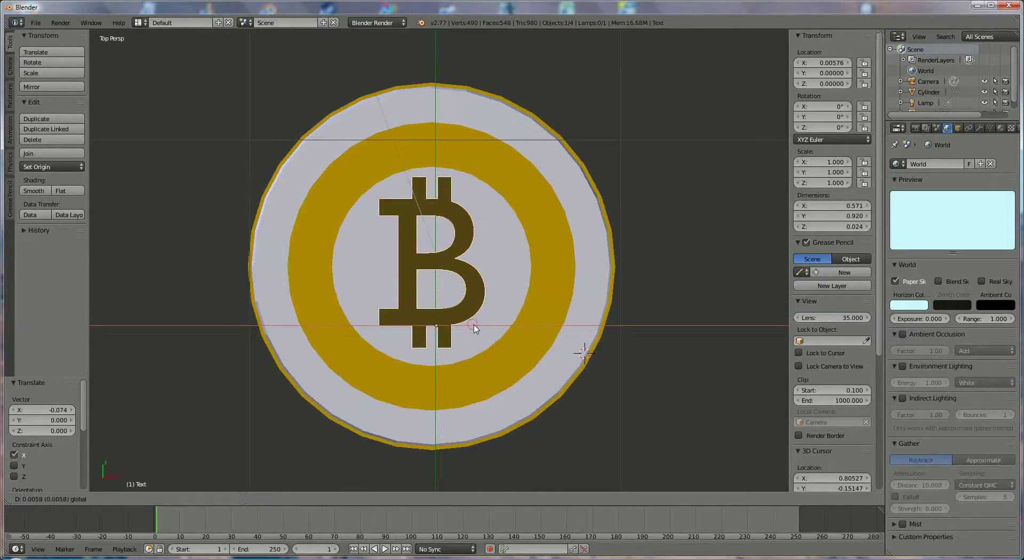
{"action": "left_click", "coordinate": [478, 329]}
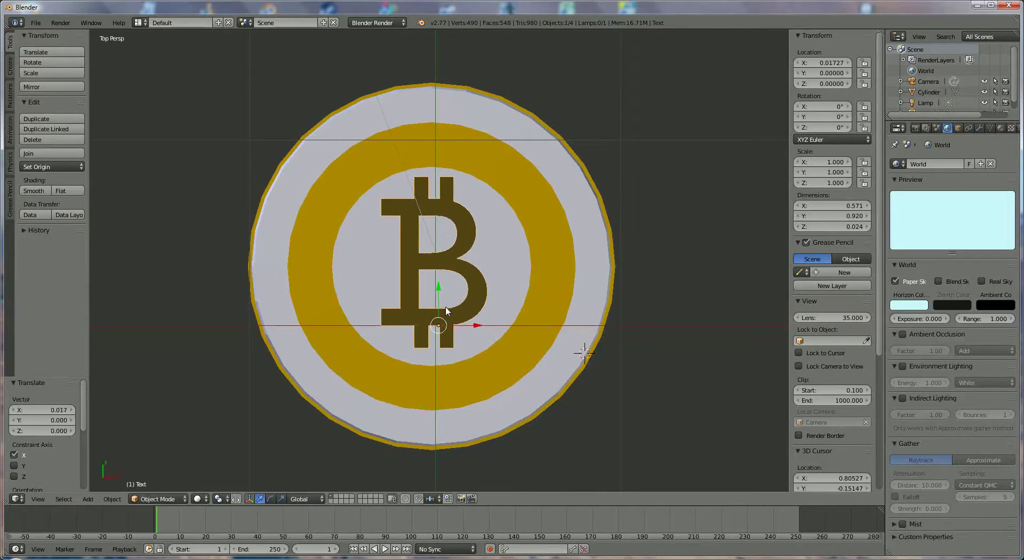
Shift the B symbol about -0.014 along Y
{"action": "key", "text": "g"}
{"action": "key", "text": "y"}
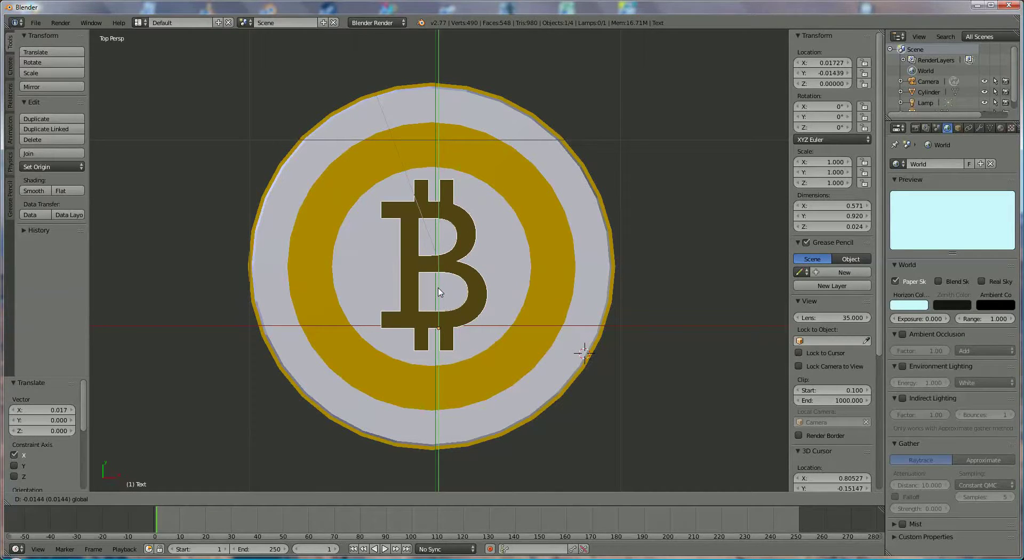
{"action": "left_click", "coordinate": [439, 291]}
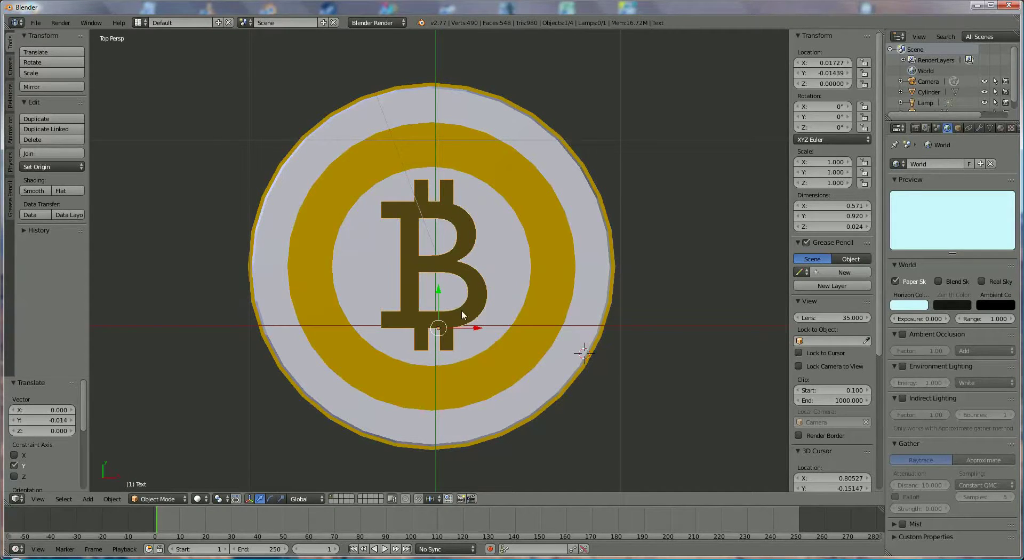
Join the B symbol with the coin and raise the combined object about 0.036 along Z
{"action": "middle_click_drag", "start_coordinate": [521, 332], "coordinate": [527, 259]}
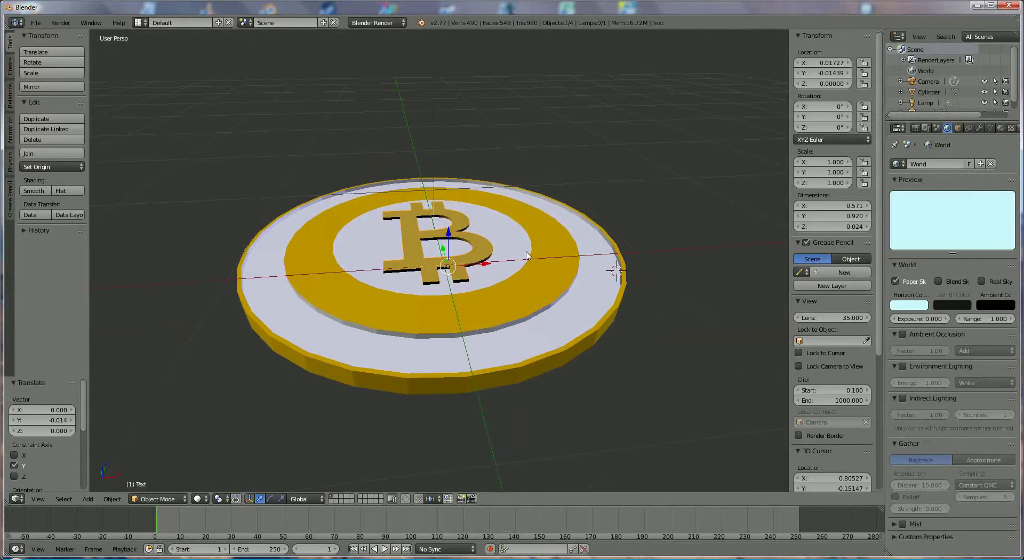
{"action": "right_click", "coordinate": [555, 270]}
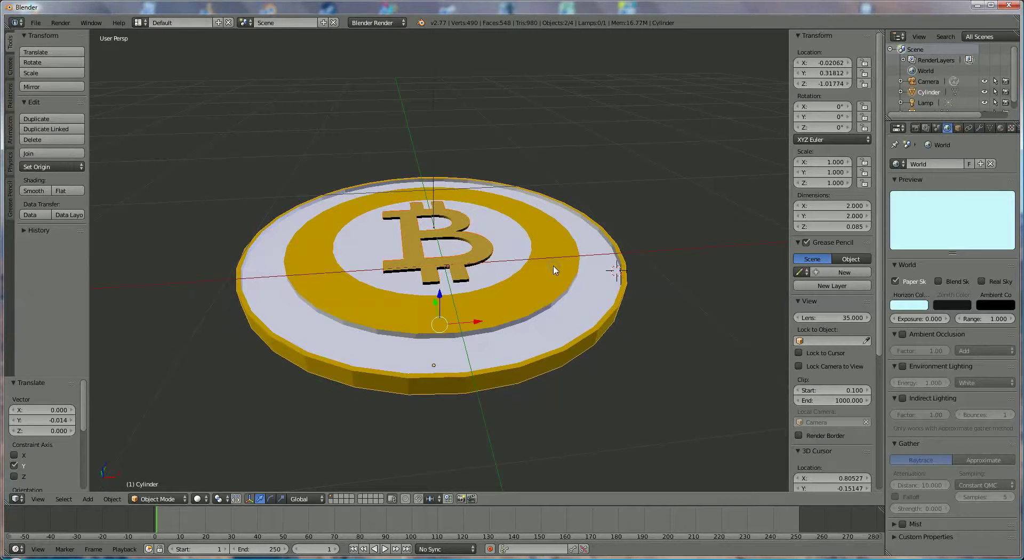
{"action": "key", "text": "ctrl+j"}
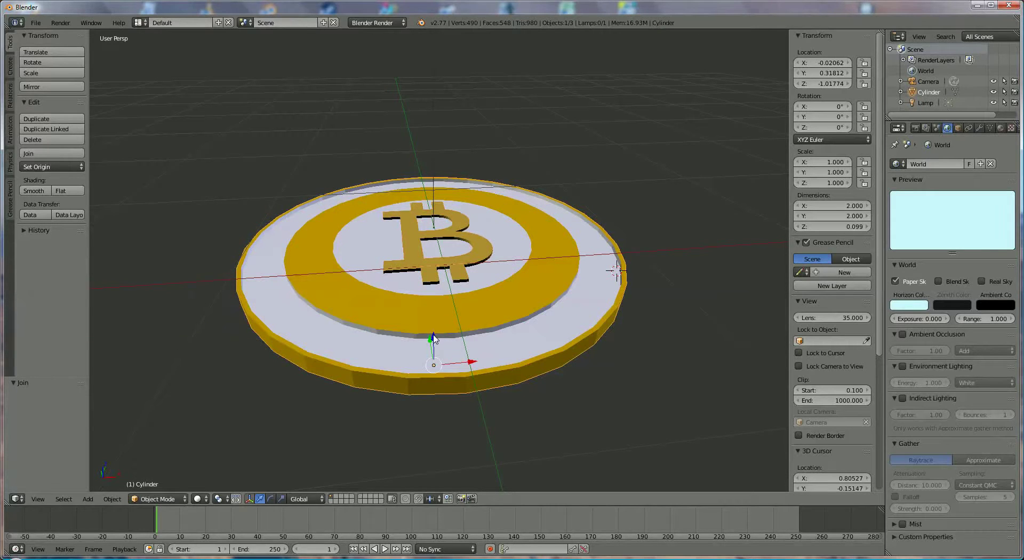
{"action": "key", "text": "g"}
{"action": "key", "text": "z"}
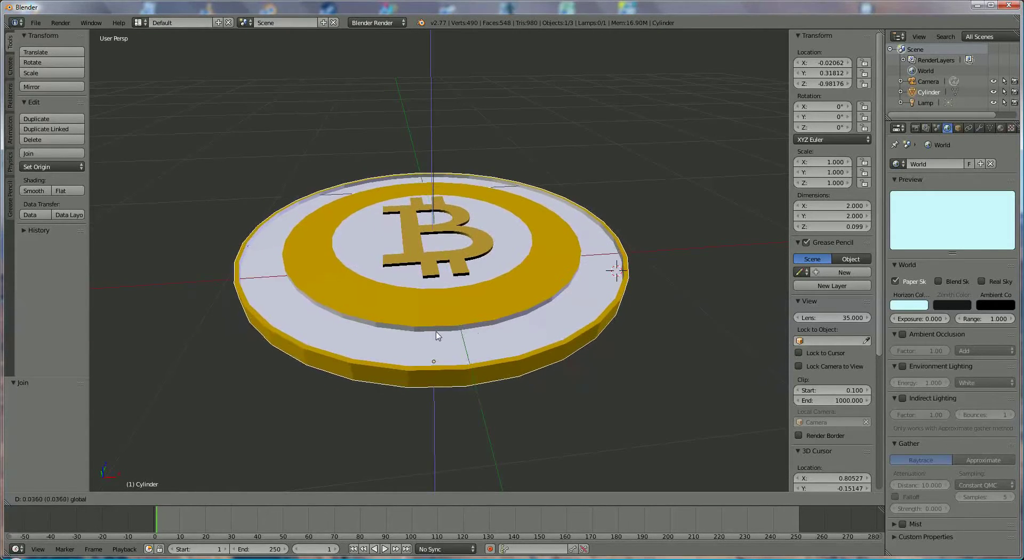
{"action": "left_click", "coordinate": [437, 337]}
{"action": "middle_click_drag", "start_coordinate": [497, 256], "coordinate": [493, 280]}
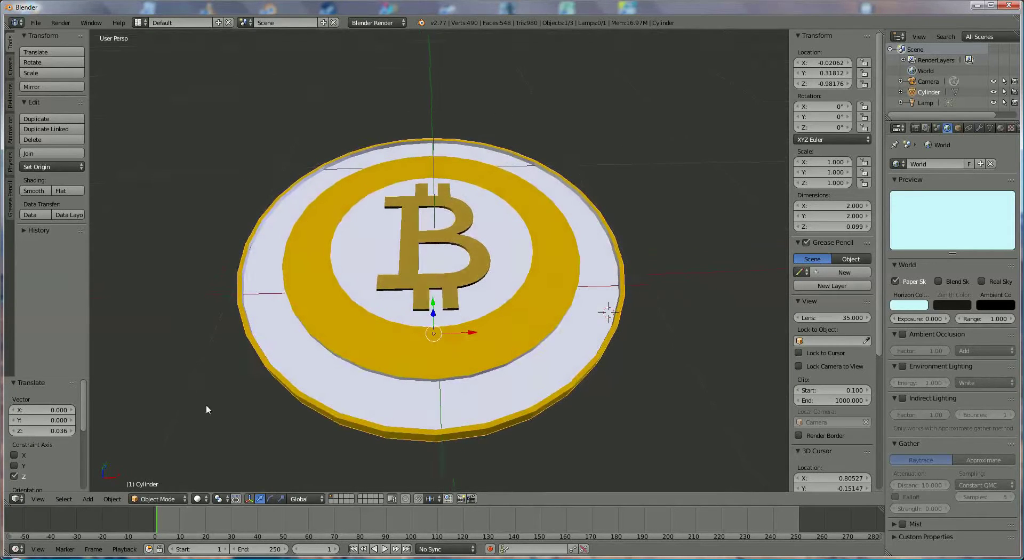
Undo the raise of the combined object, the join, the coin selection and the B symbol's Y shift
{"action": "left_click", "coordinate": [112, 499]}
{"action": "left_click", "coordinate": [115, 489]}
{"action": "left_click", "coordinate": [112, 499]}
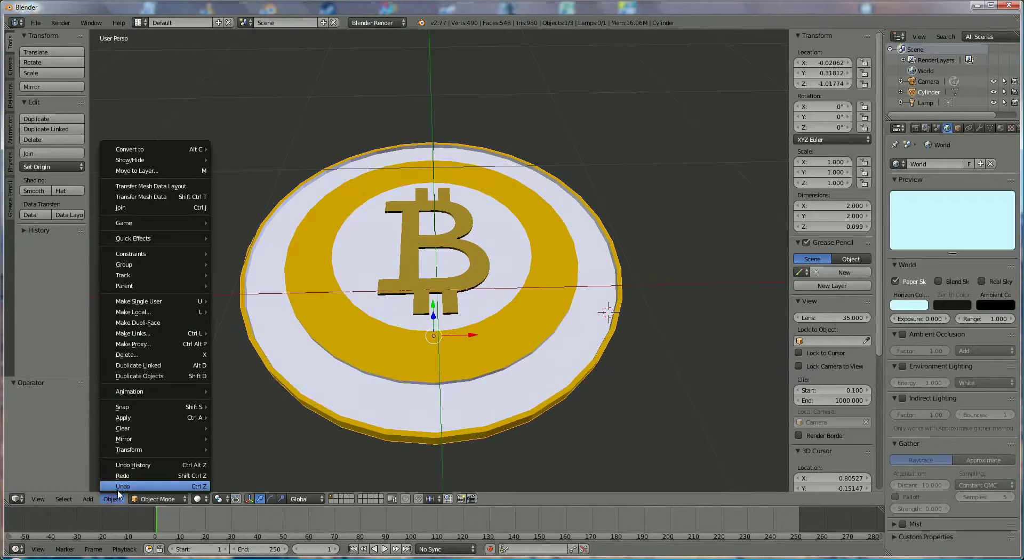
{"action": "left_click", "coordinate": [123, 486]}
{"action": "left_click", "coordinate": [110, 499]}
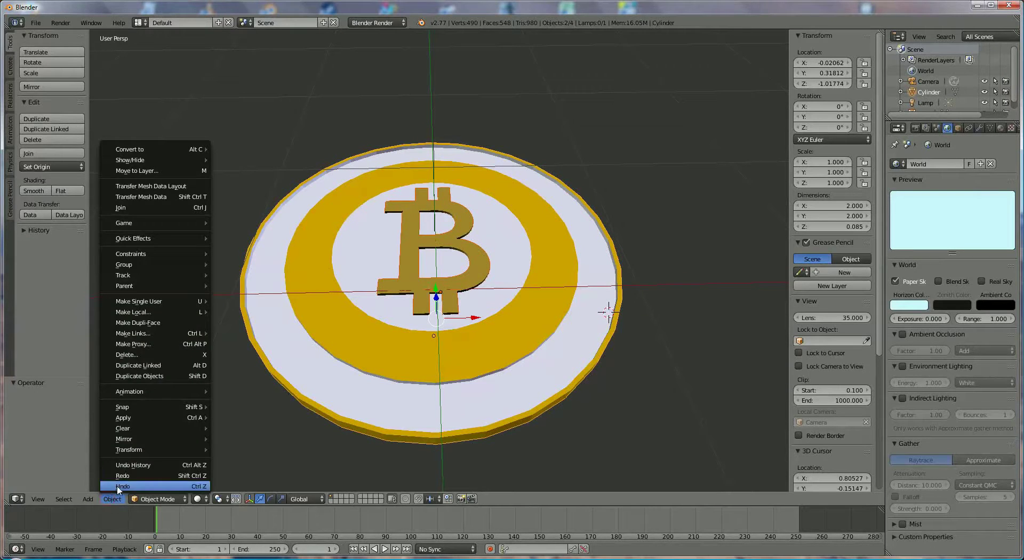
{"action": "left_click", "coordinate": [114, 486]}
{"action": "left_click", "coordinate": [114, 500]}
{"action": "left_click", "coordinate": [114, 487]}
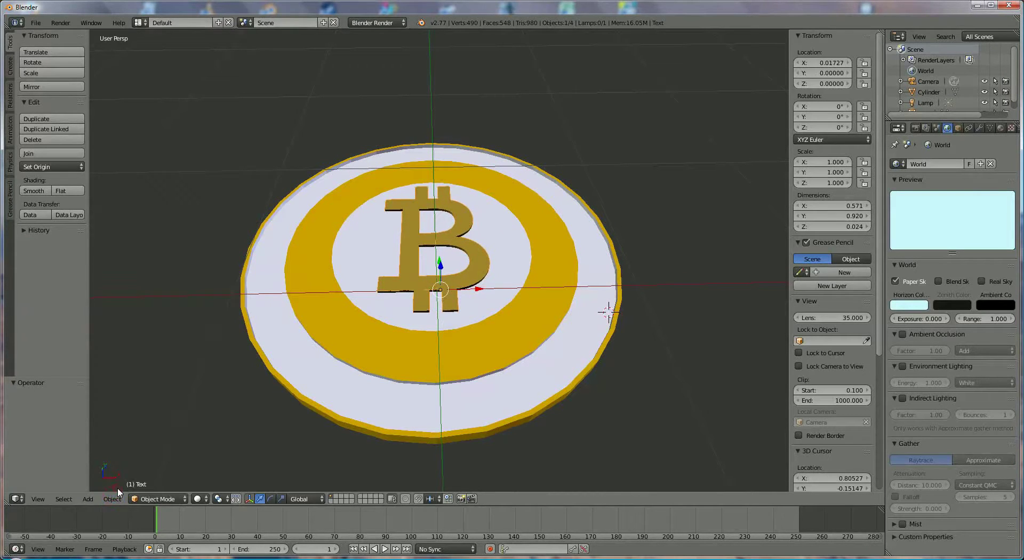
Raise the B symbol about 0.018 along Z above the coin's central face
{"action": "key", "text": "g"}
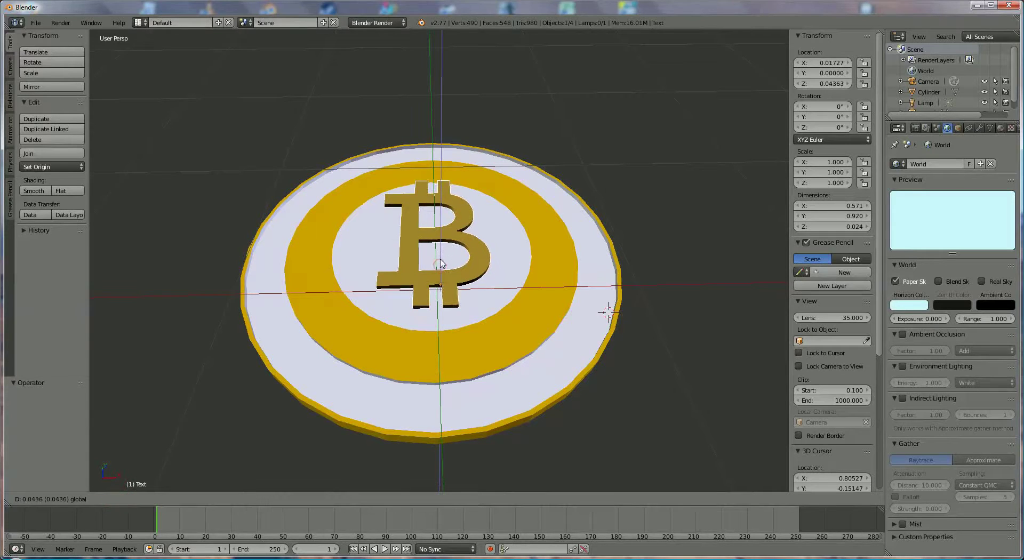
{"action": "key", "text": "z"}
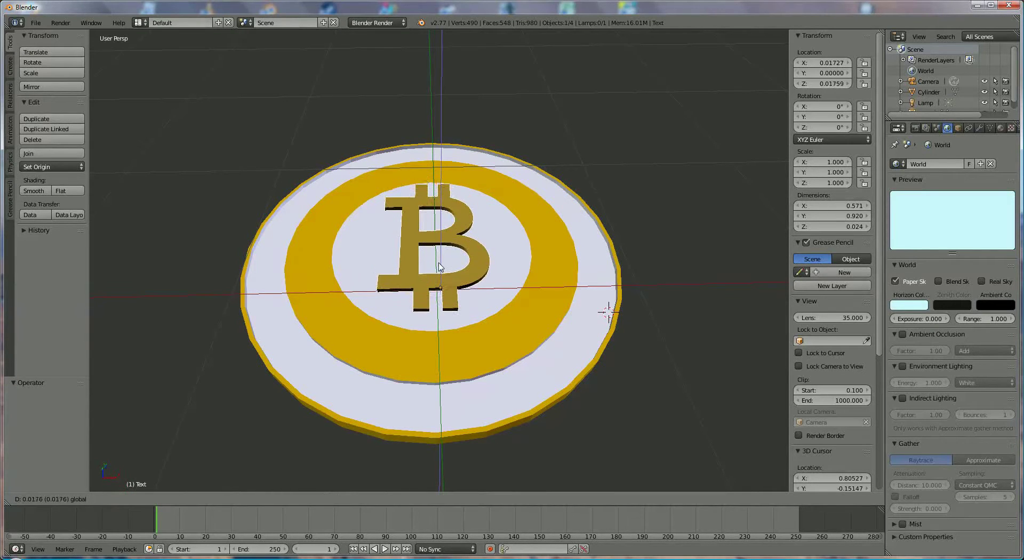
{"action": "left_click", "coordinate": [439, 266]}
{"action": "middle_click_drag", "start_coordinate": [481, 426], "coordinate": [496, 359]}
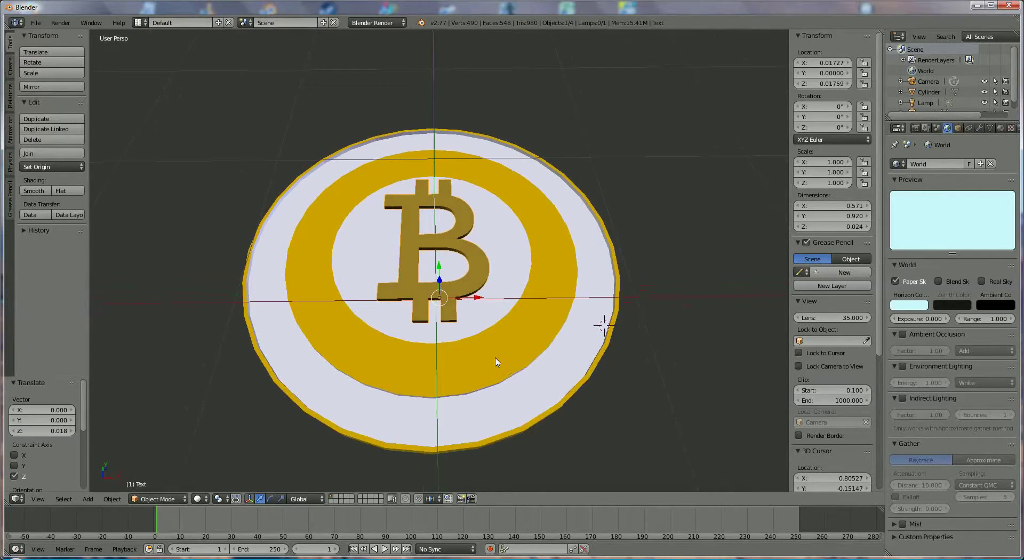
Try to cut the B symbol out of the coin by applying a Difference Boolean modifier with Text as its object
{"action": "scroll", "coordinate": [498, 360], "scroll_direction": "up", "scroll_amount": 2}
{"action": "right_click", "coordinate": [579, 254]}
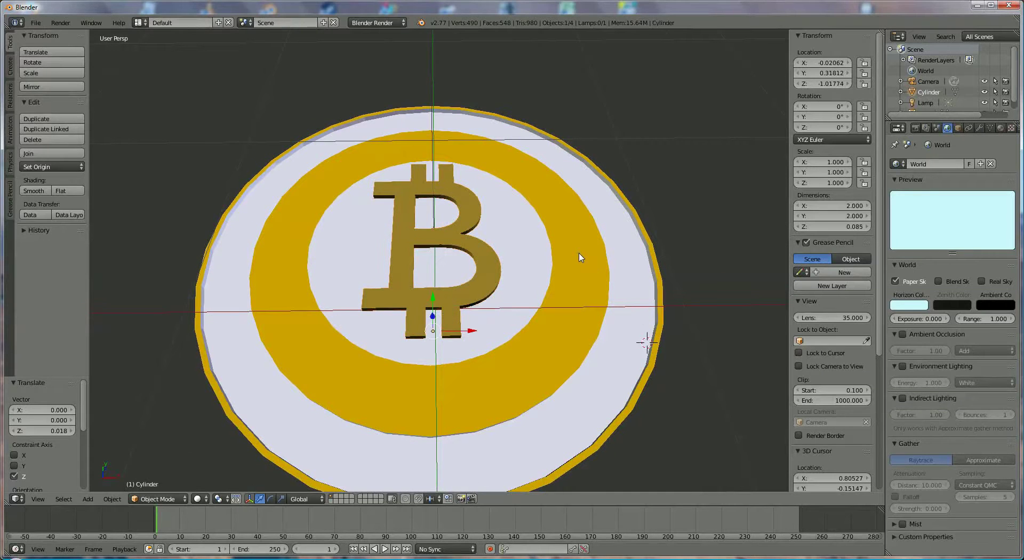
{"action": "left_click", "coordinate": [979, 128]}
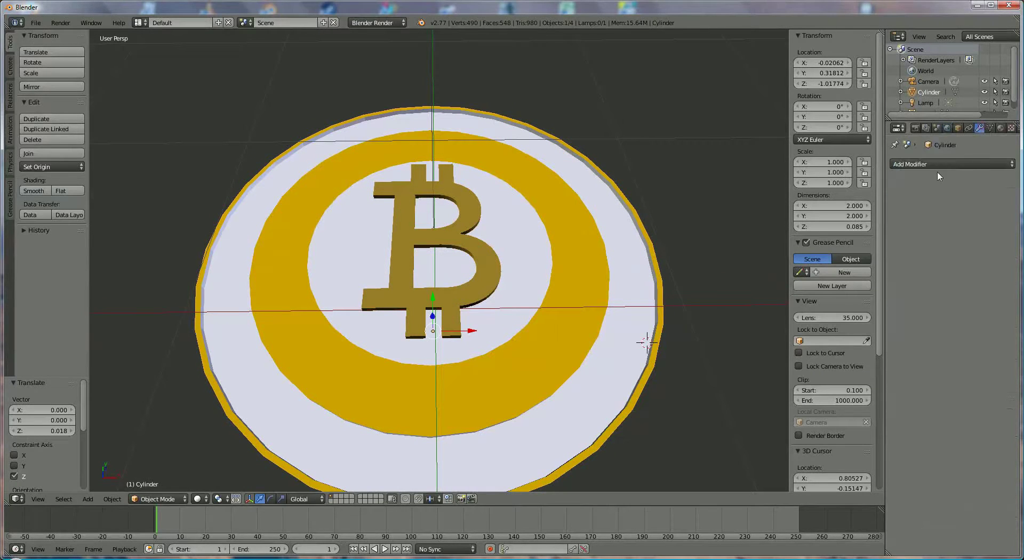
{"action": "left_click", "coordinate": [936, 163]}
{"action": "left_click", "coordinate": [801, 212]}
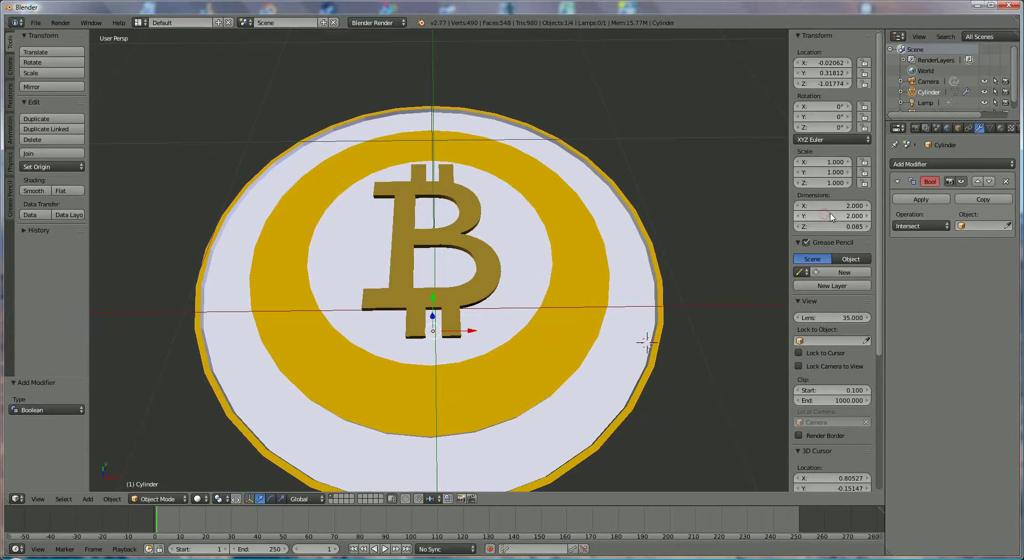
{"action": "left_click", "coordinate": [967, 227]}
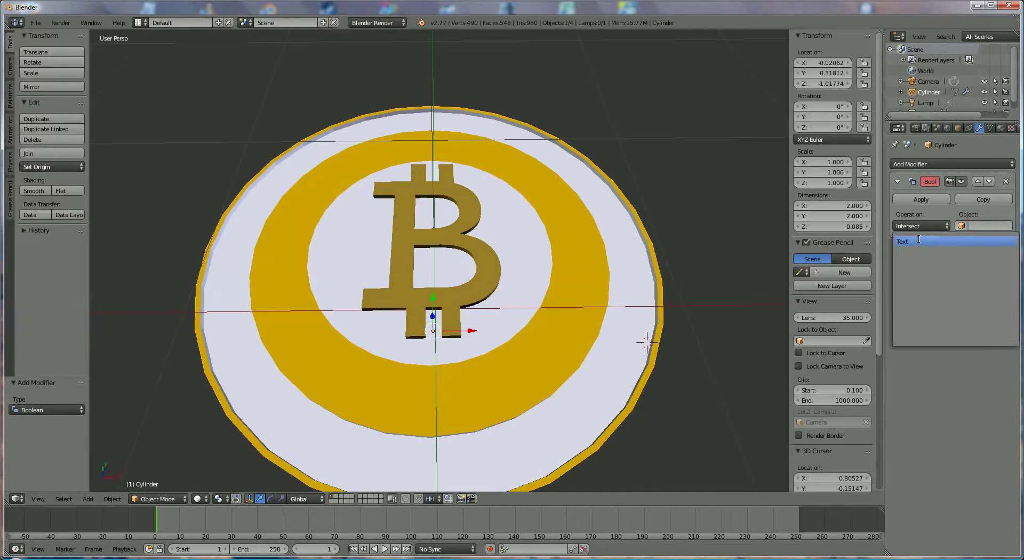
{"action": "left_click", "coordinate": [919, 240]}
{"action": "left_click", "coordinate": [921, 226]}
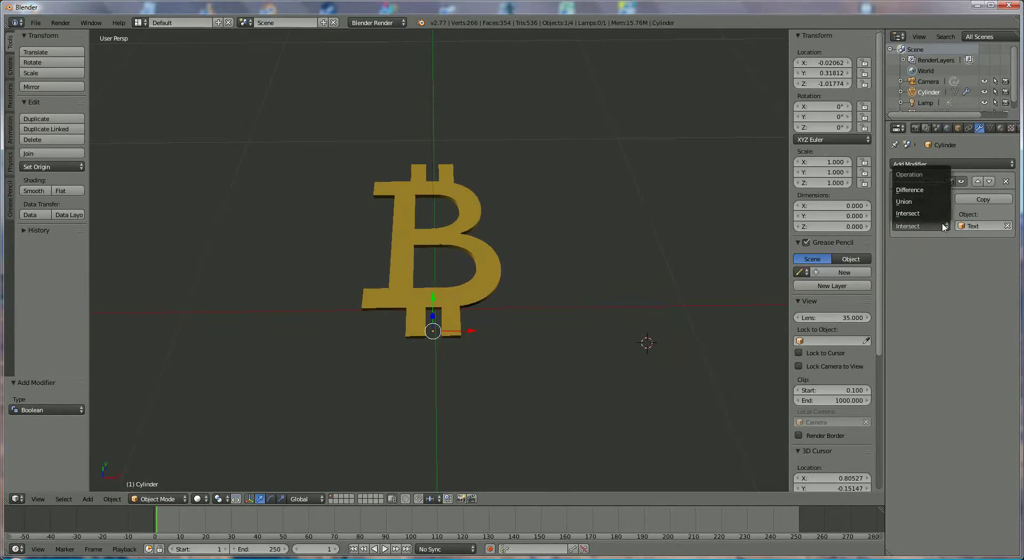
{"action": "left_click", "coordinate": [931, 192]}
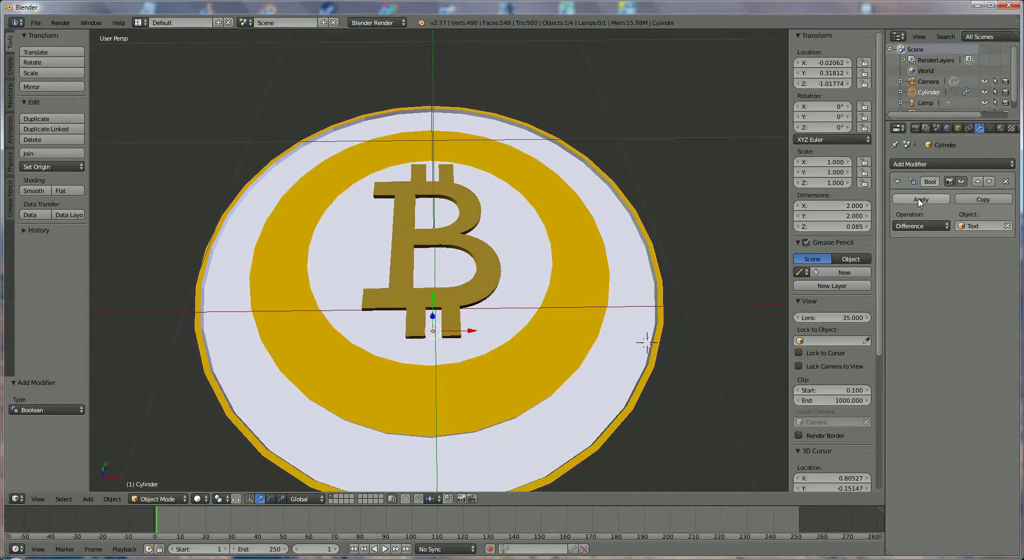
{"action": "left_click", "coordinate": [920, 201]}
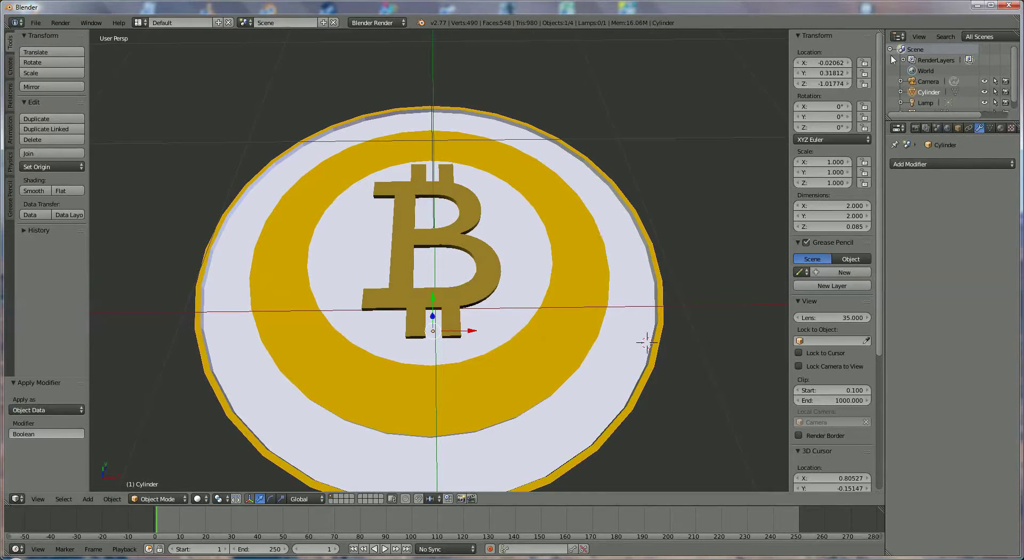
Hide the B symbol to examine the coin's face beneath it, and show the symbol again
{"action": "scroll", "coordinate": [1014, 86], "scroll_direction": "down", "scroll_amount": 1}
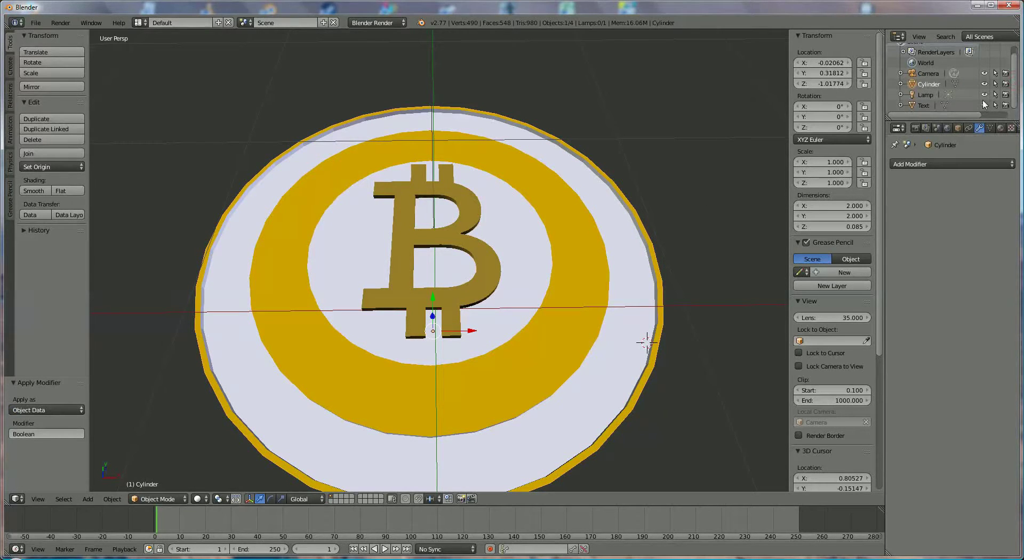
{"action": "left_click", "coordinate": [985, 106]}
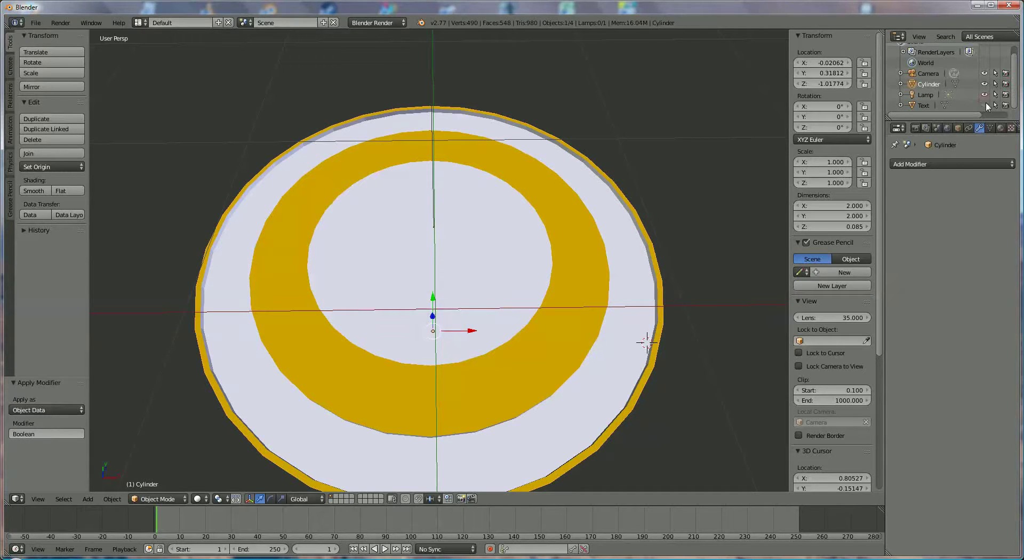
{"action": "middle_click_drag", "start_coordinate": [629, 304], "coordinate": [613, 276]}
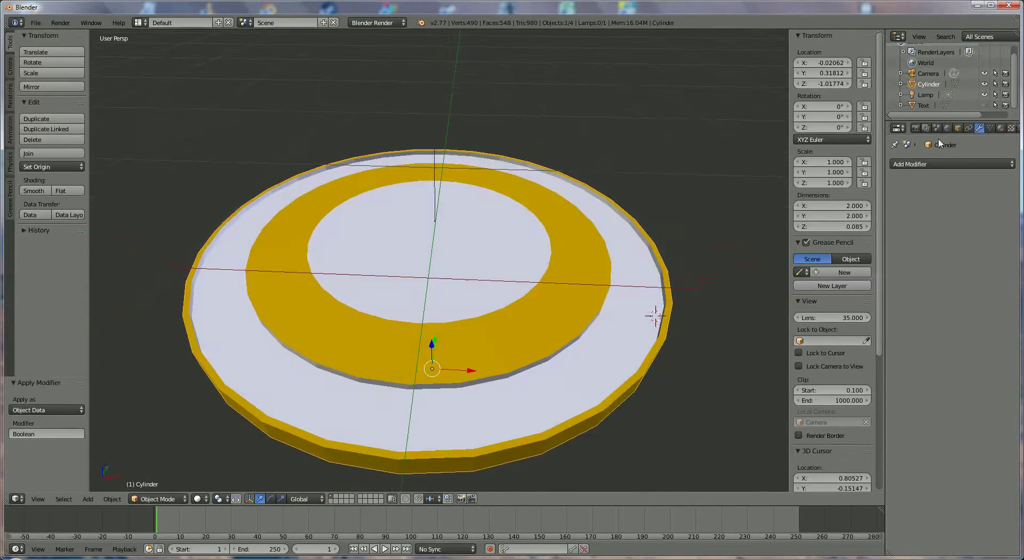
{"action": "left_click", "coordinate": [985, 105]}
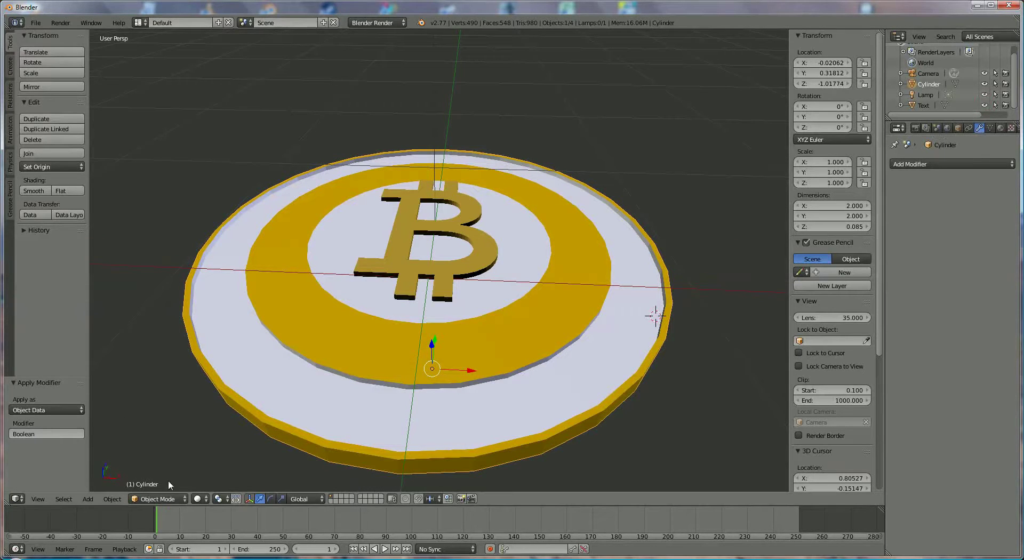
Lower the B symbol about 0.030 along Z so that it sinks into the coin's central face
{"action": "right_click", "coordinate": [461, 273]}
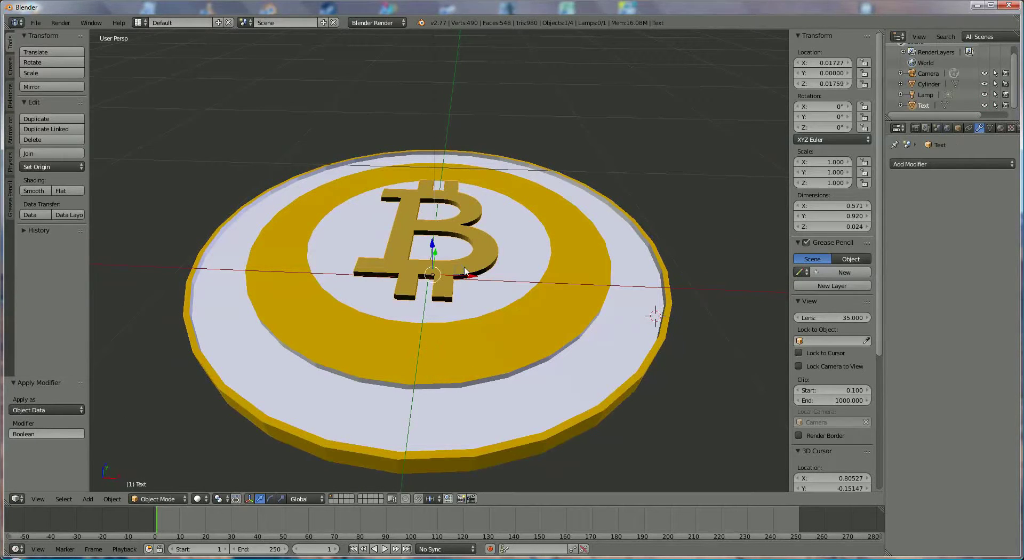
{"action": "key", "text": "g"}
{"action": "key", "text": "z"}
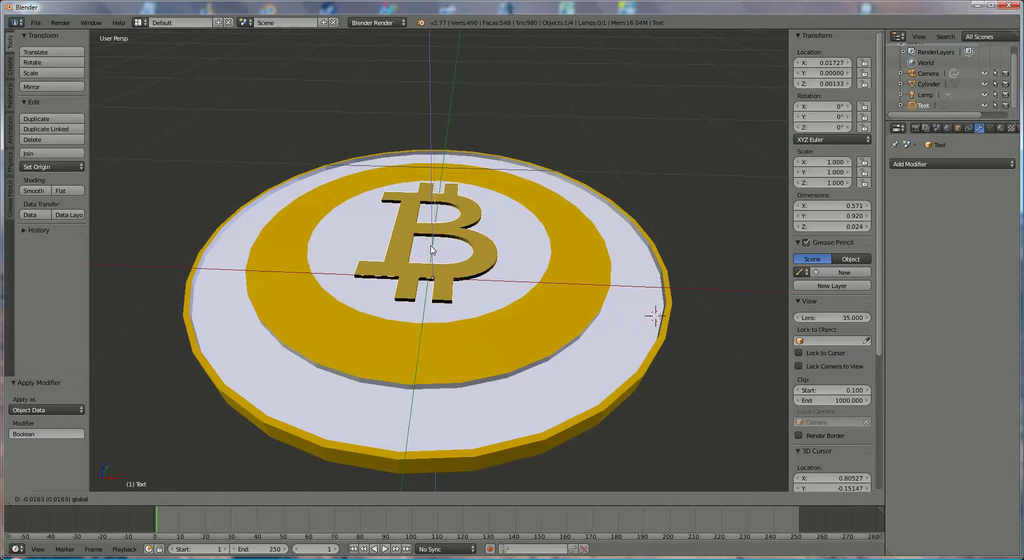
{"action": "left_click", "coordinate": [432, 254]}
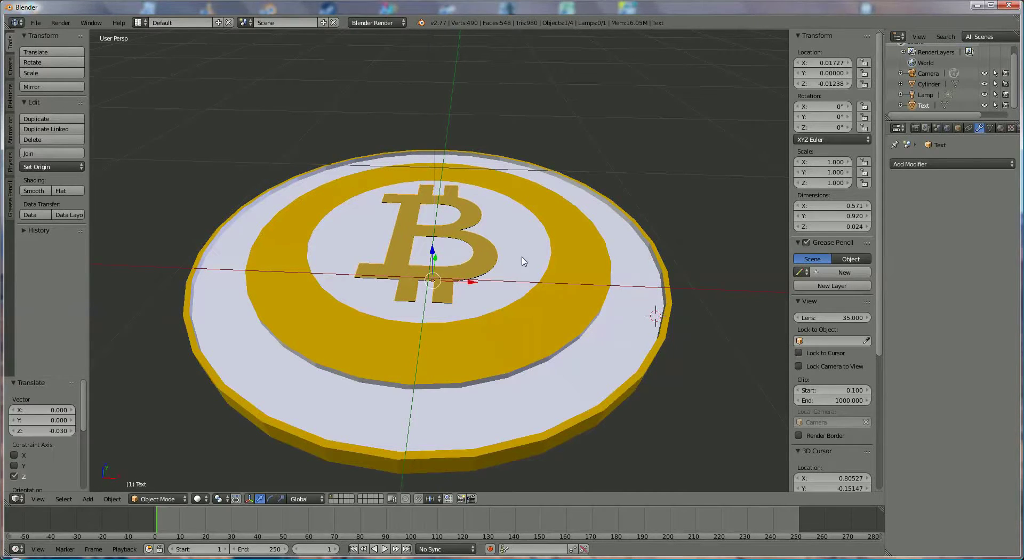
Add an Intersect Boolean modifier to the coin with Text as its object
{"action": "right_click", "coordinate": [583, 253]}
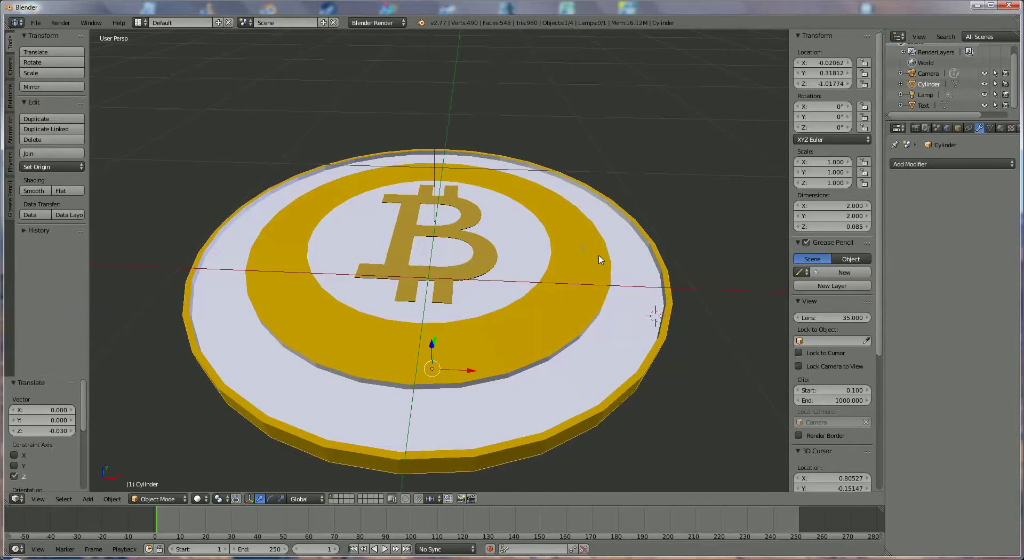
{"action": "left_click", "coordinate": [984, 159]}
{"action": "left_click", "coordinate": [801, 212]}
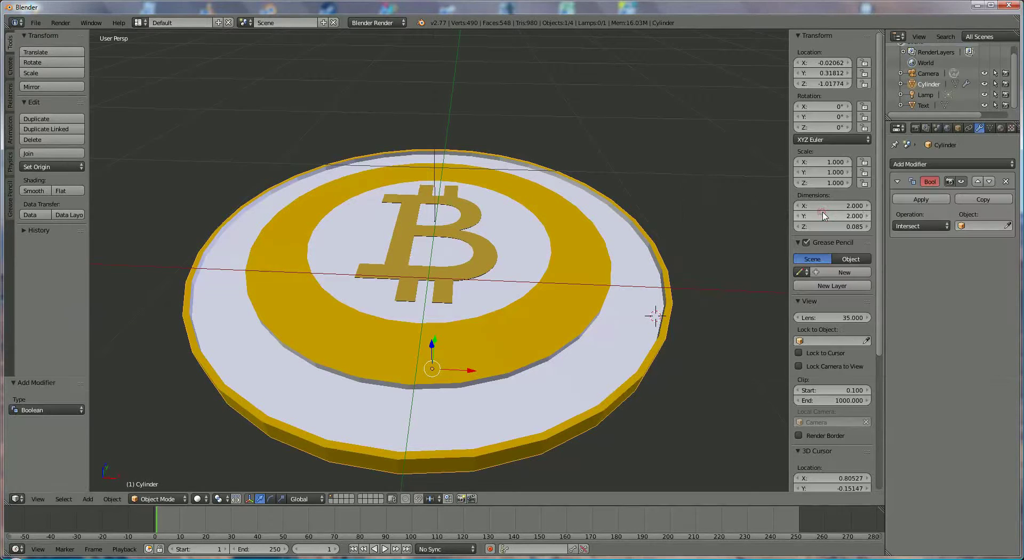
{"action": "left_click", "coordinate": [976, 226]}
{"action": "left_click", "coordinate": [943, 240]}
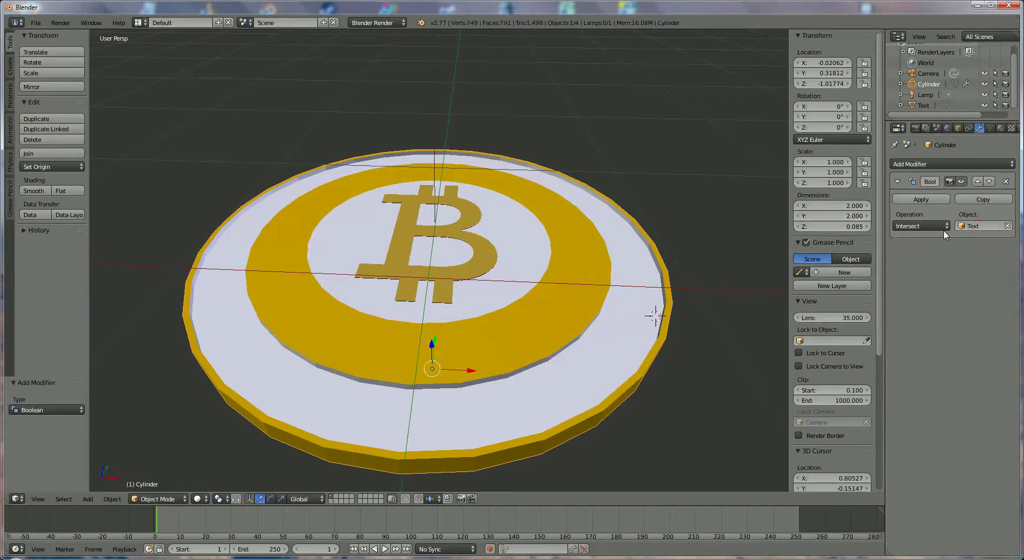
Compare the Boolean's Difference and Intersect operations in wireframe shading, and apply the modifier to the coin as Intersect
{"action": "left_click", "coordinate": [211, 501]}
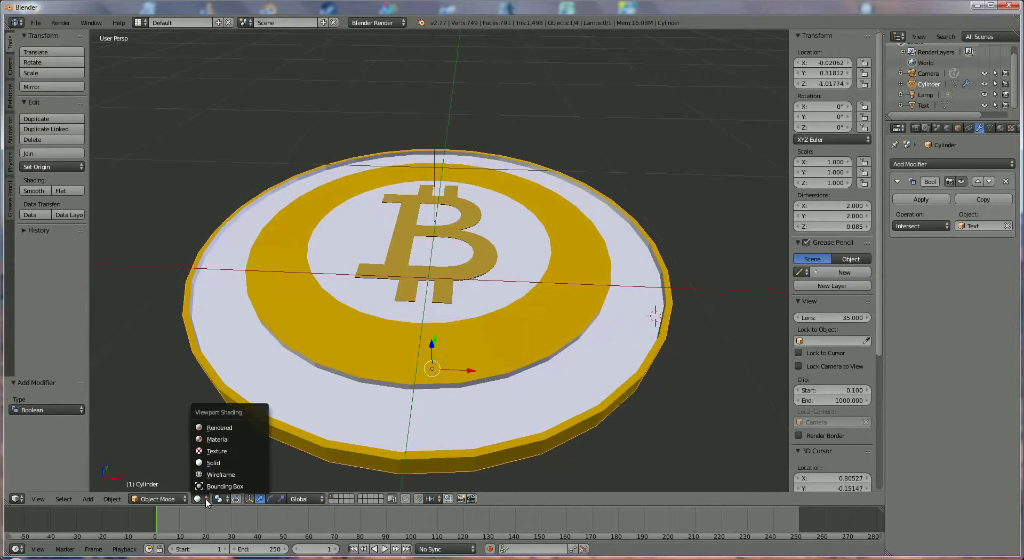
{"action": "left_click", "coordinate": [218, 471]}
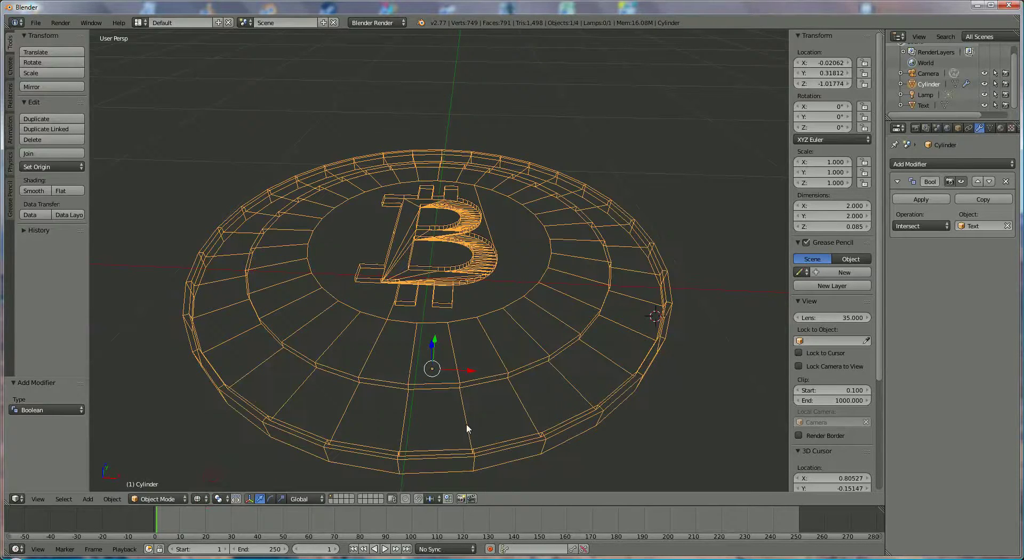
{"action": "left_click", "coordinate": [943, 226]}
{"action": "left_click", "coordinate": [917, 190]}
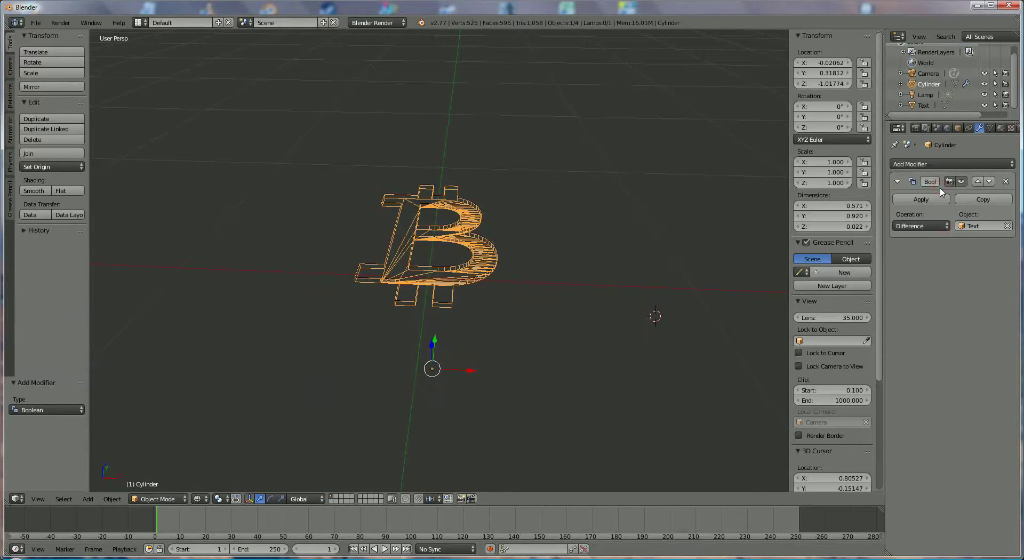
{"action": "left_click", "coordinate": [945, 226]}
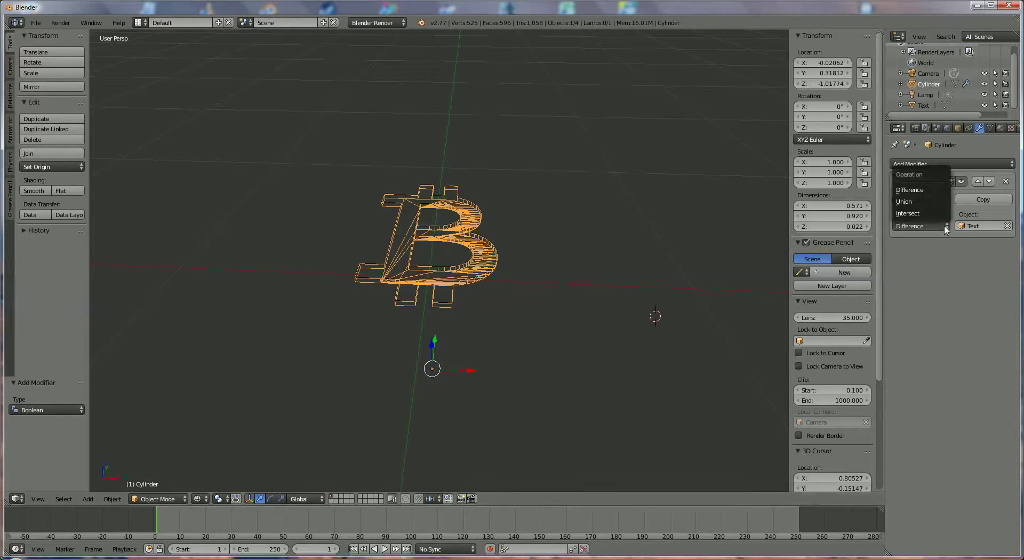
{"action": "left_click", "coordinate": [936, 214]}
{"action": "left_click", "coordinate": [925, 200]}
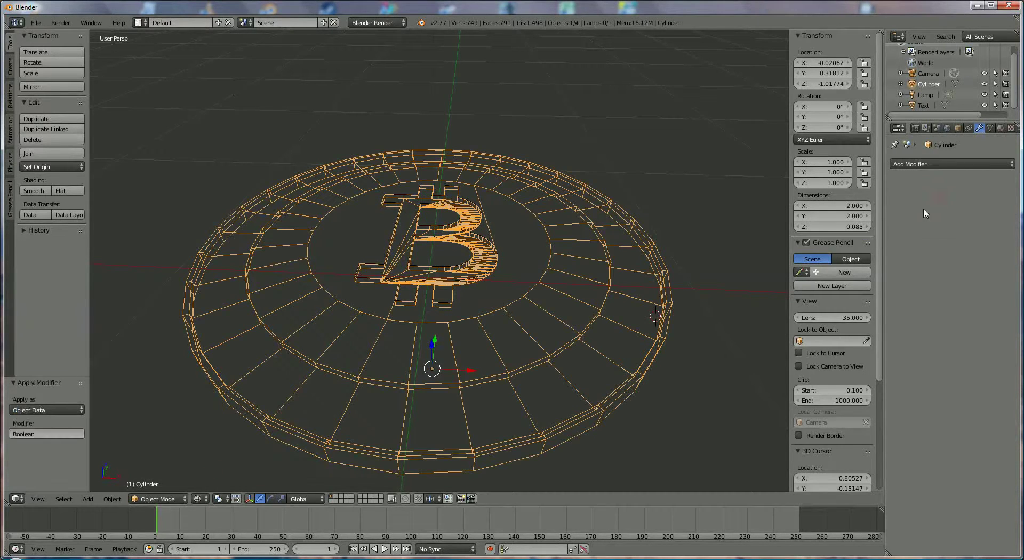
Return to solid shading and temporarily hide the B symbol to examine the coin's face beneath it
{"action": "left_click", "coordinate": [202, 499]}
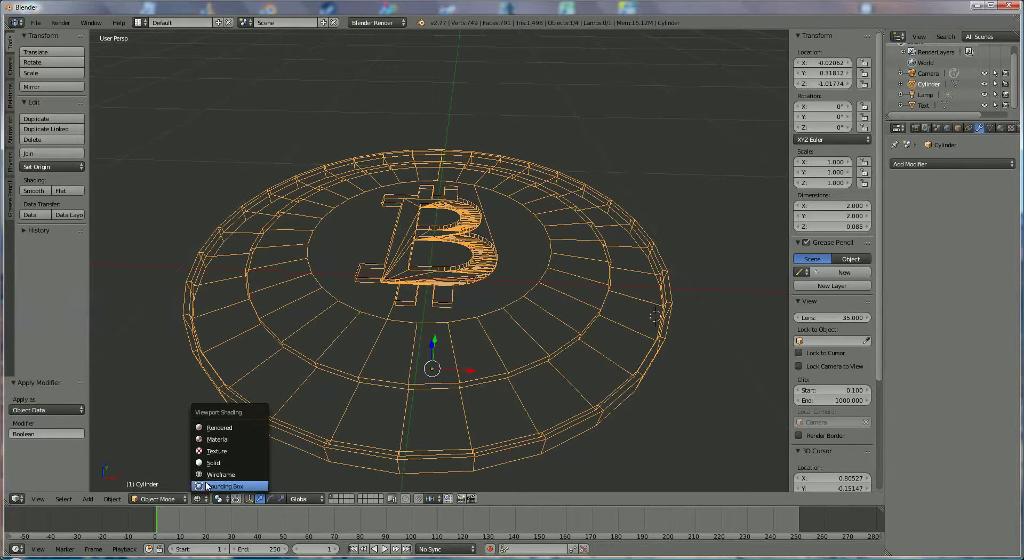
{"action": "left_click", "coordinate": [211, 468]}
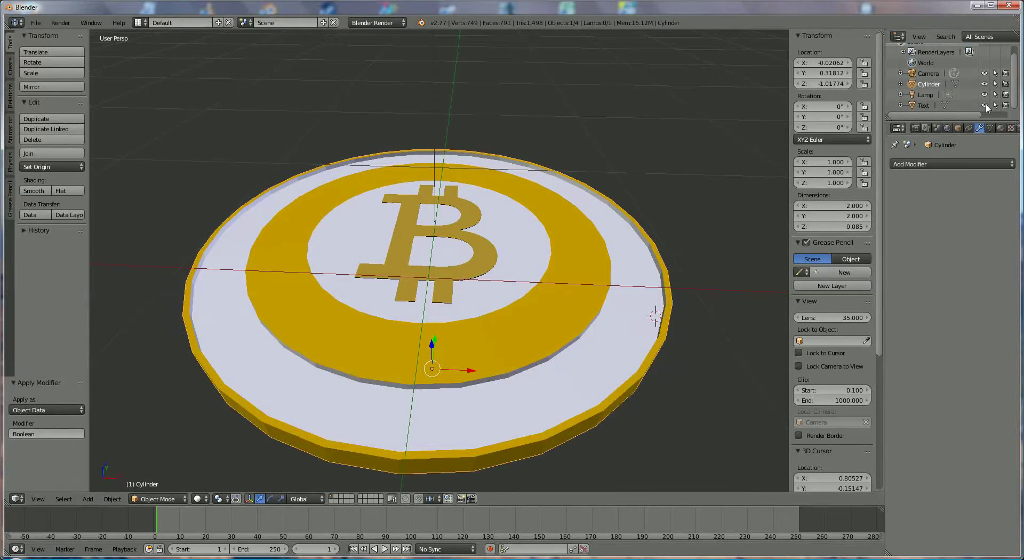
{"action": "left_click", "coordinate": [984, 106]}
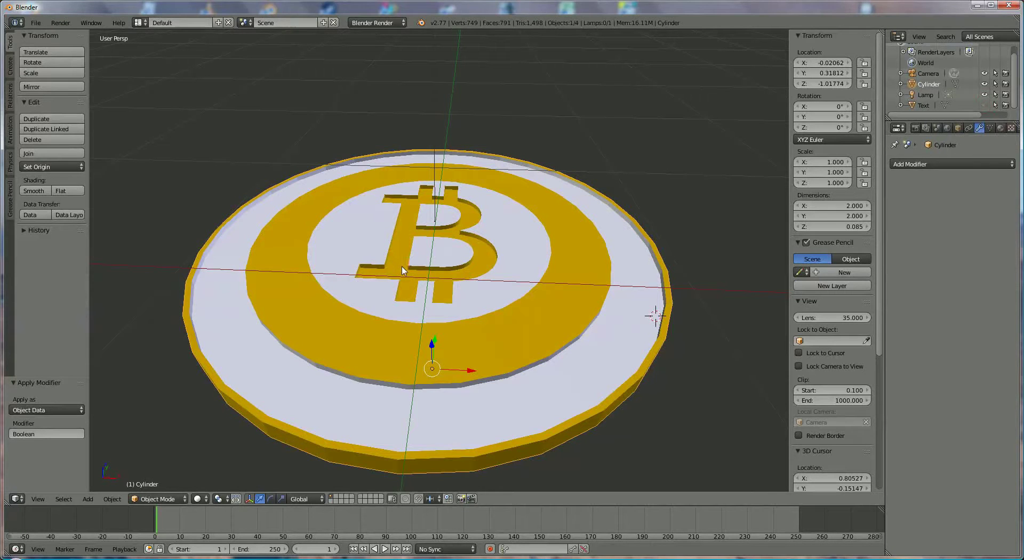
{"action": "left_click", "coordinate": [984, 105]}
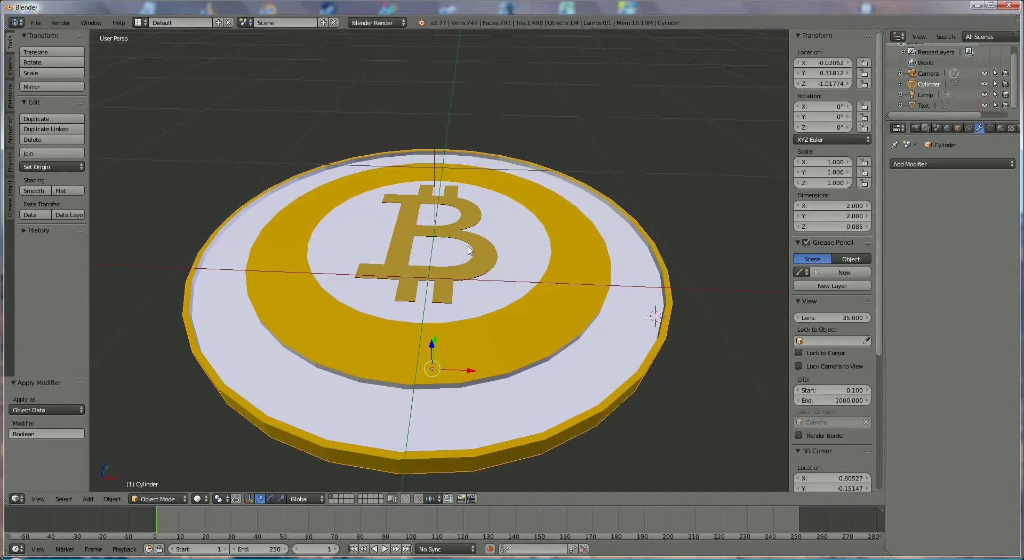
Lower the coin about 0.022 along Z beneath the B symbol and join the two objects
{"action": "left_click_drag", "start_coordinate": [431, 345], "coordinate": [432, 349]}
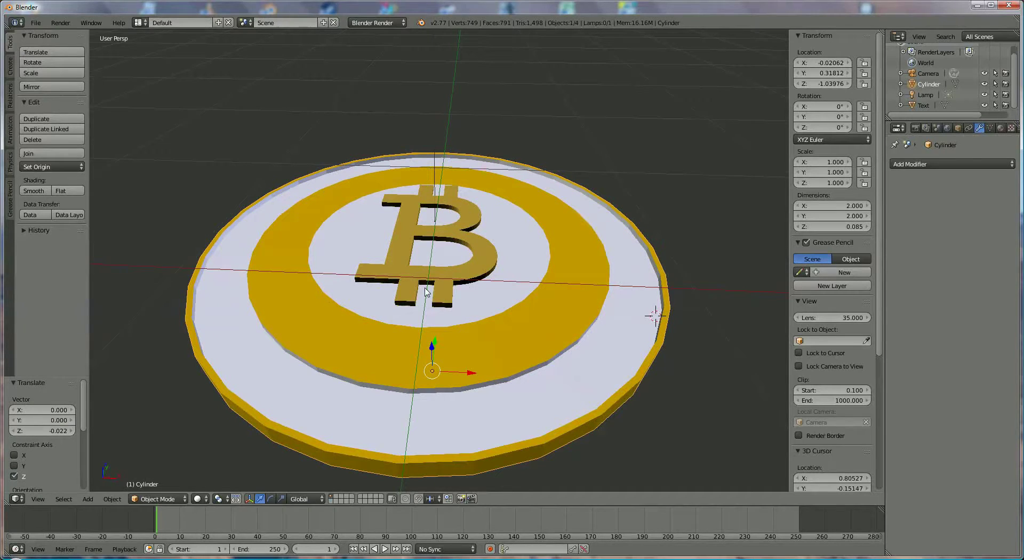
{"action": "right_click", "coordinate": [481, 266]}
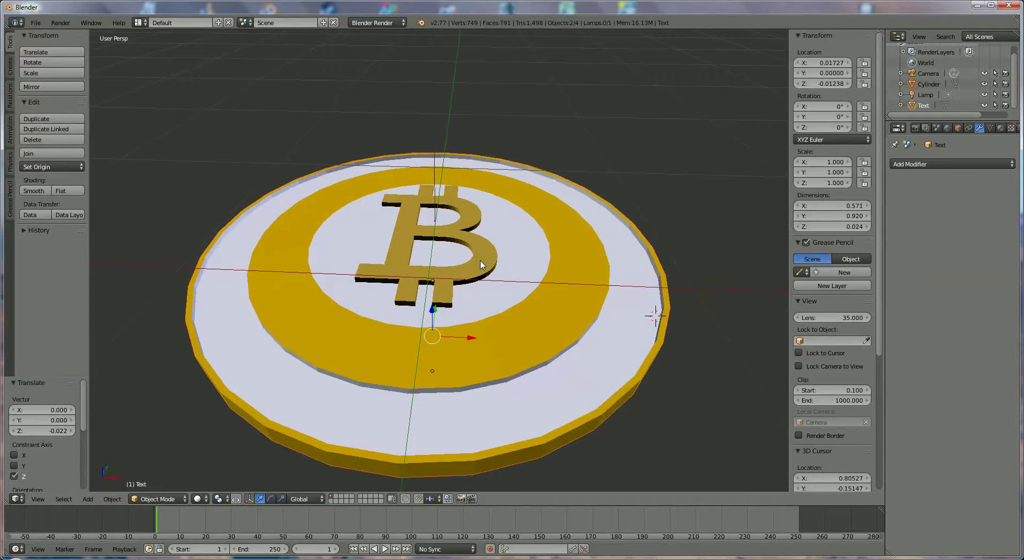
{"action": "key", "text": "ctrl+j"}
{"action": "mouse_move", "coordinate": [478, 320]}
{"action": "middle_mouse_down"}
{"action": "mouse_move", "coordinate": [476, 347]}
{"action": "mouse_move", "coordinate": [480, 322]}
{"action": "middle_mouse_up"}
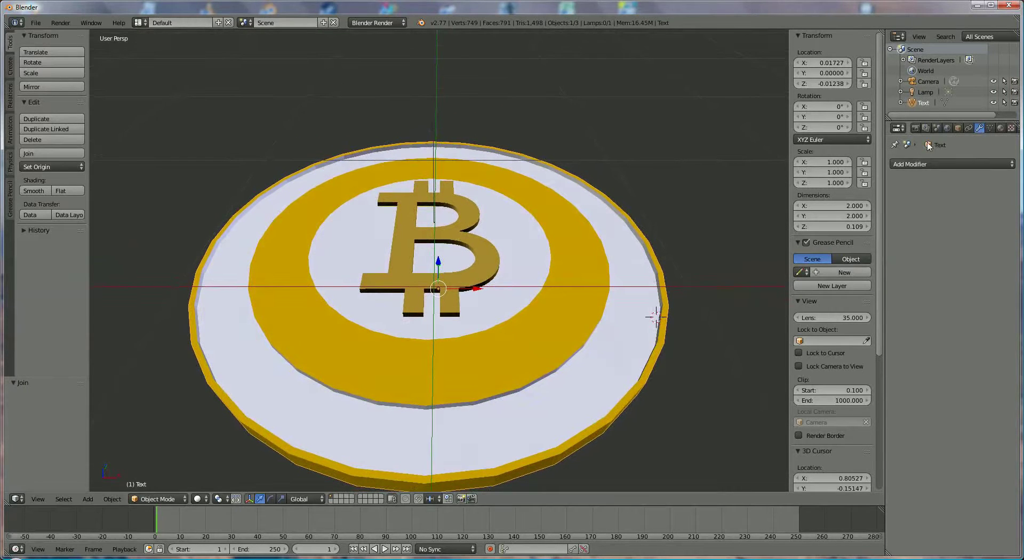
Set the render output file format to JPEG and render the scene as a still image
{"action": "left_click", "coordinate": [916, 129]}
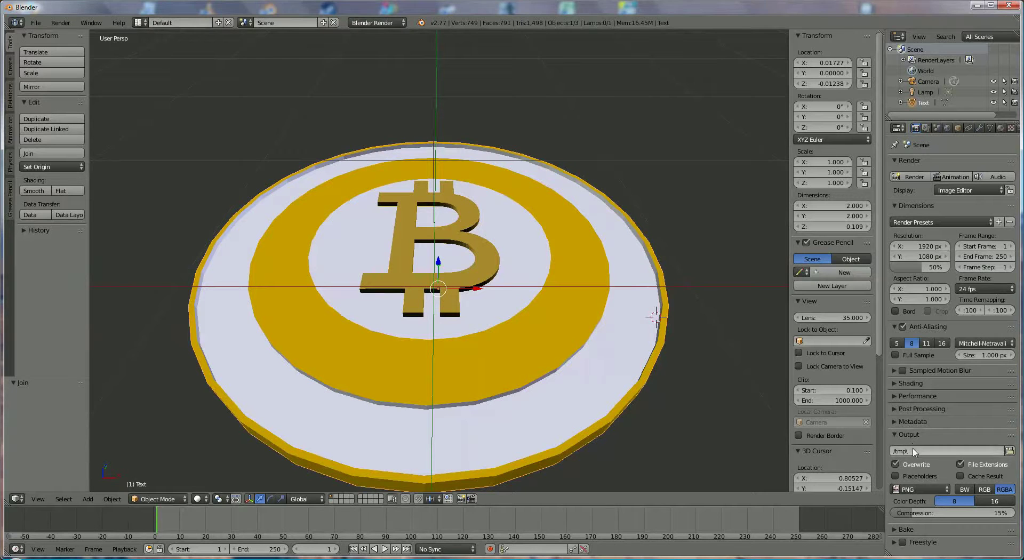
{"action": "left_click", "coordinate": [921, 487]}
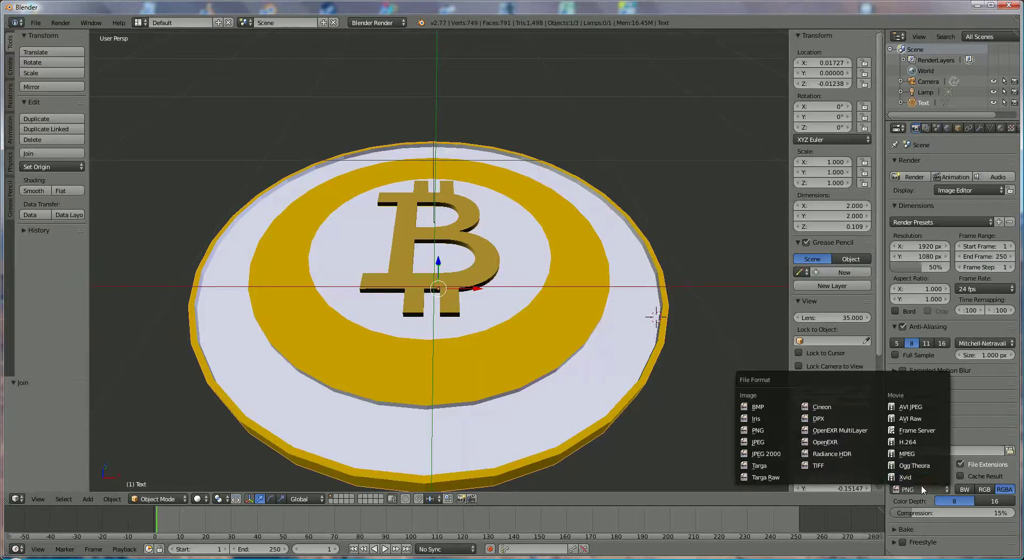
{"action": "left_click", "coordinate": [775, 441]}
{"action": "left_click", "coordinate": [912, 176]}
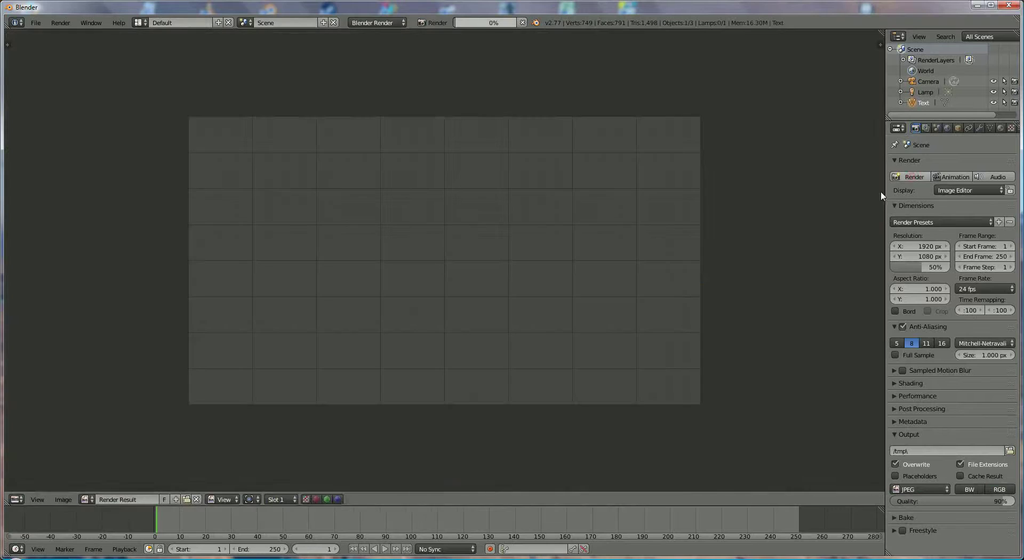